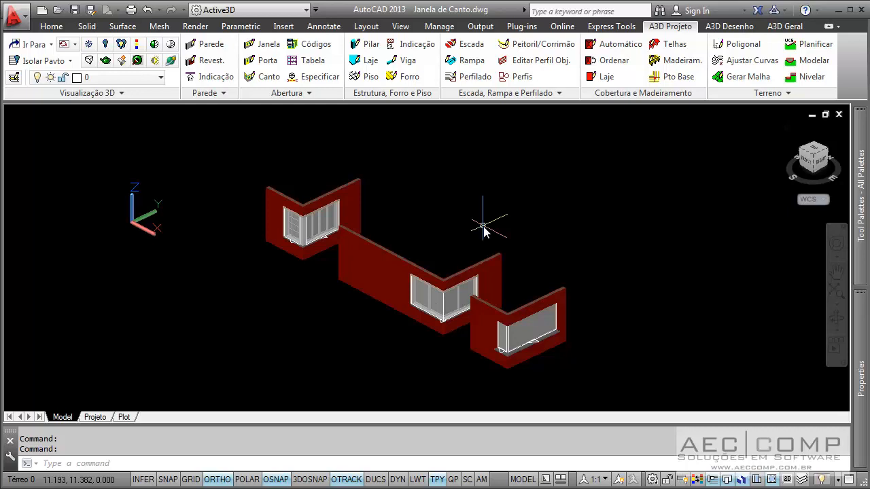
# Examine the three finished corner windows in the 3D model of Janela de Canto.dwg
pyautogui.scroll(3, 296, 216)
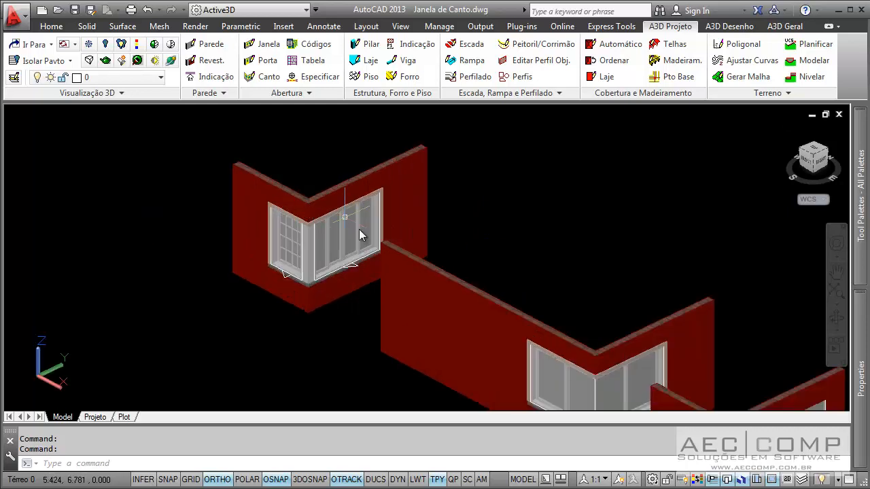
pyautogui.moveTo(485, 334); pyautogui.dragTo(305, 188, button='middle')
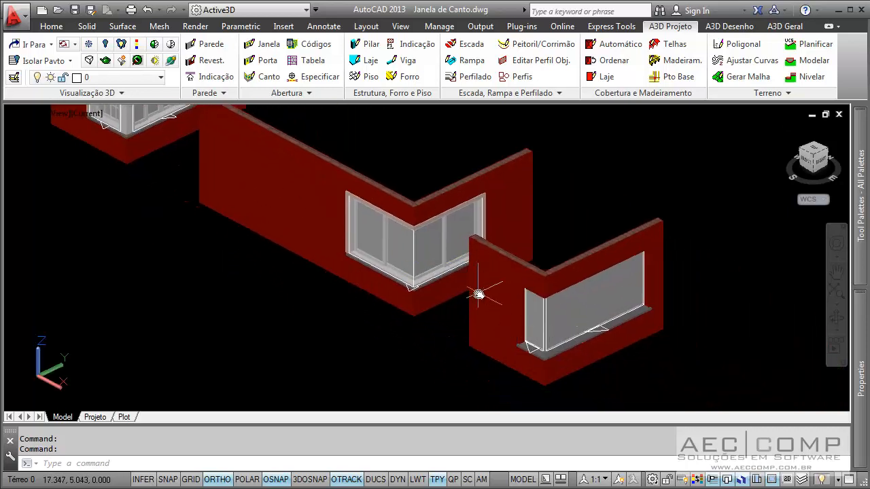
pyautogui.moveTo(400, 245); pyautogui.dragTo(424, 266, button='middle')
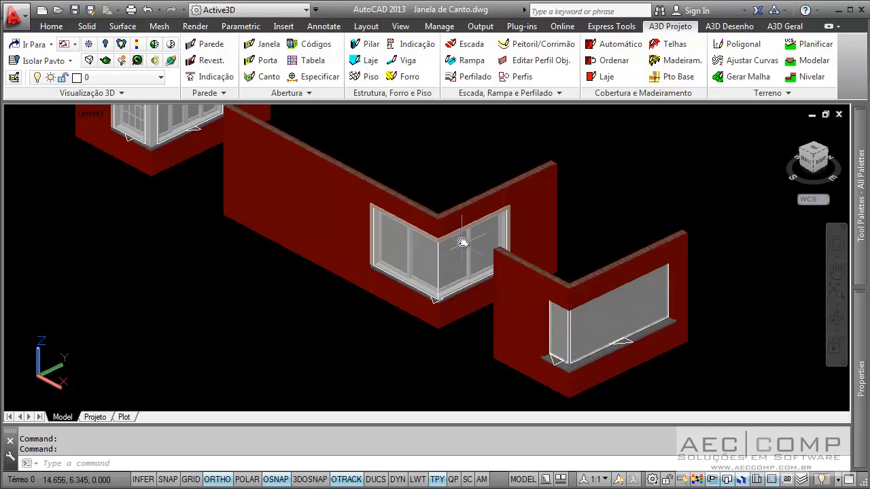
pyautogui.moveTo(445, 237); pyautogui.dragTo(490, 289, button='middle')
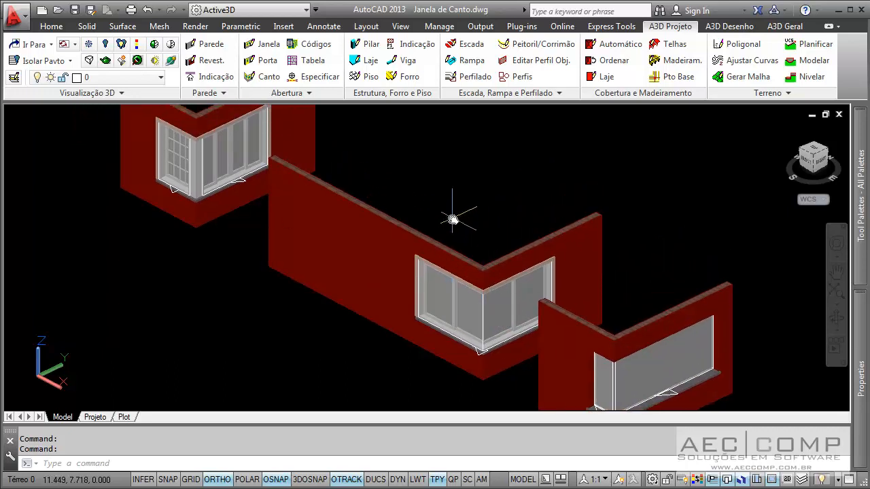
pyautogui.scroll(-2, 287, 157)
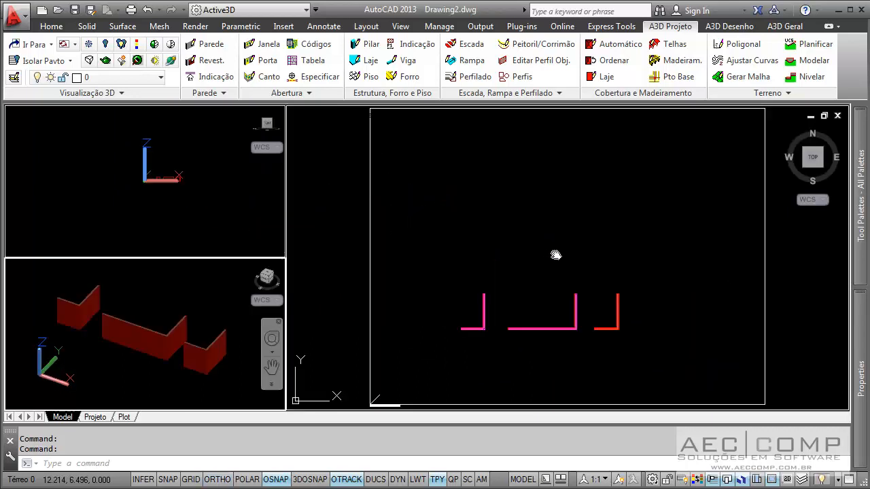
# Examine the three L-shaped walls in Drawing2.dwg in plan and 3D, comparing them with the finished corner windows in Janela de Canto.dwg
pyautogui.scroll(2, 554, 340)
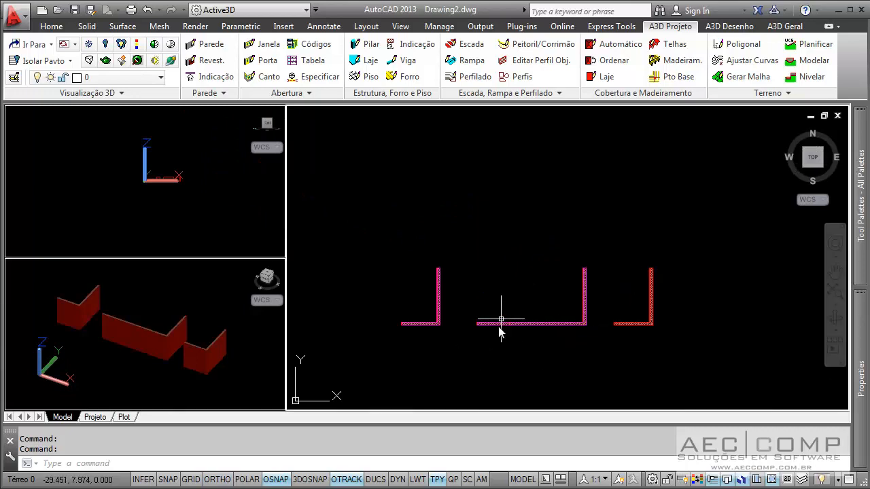
pyautogui.scroll(4, 462, 328)
pyautogui.scroll(-2, 413, 316)
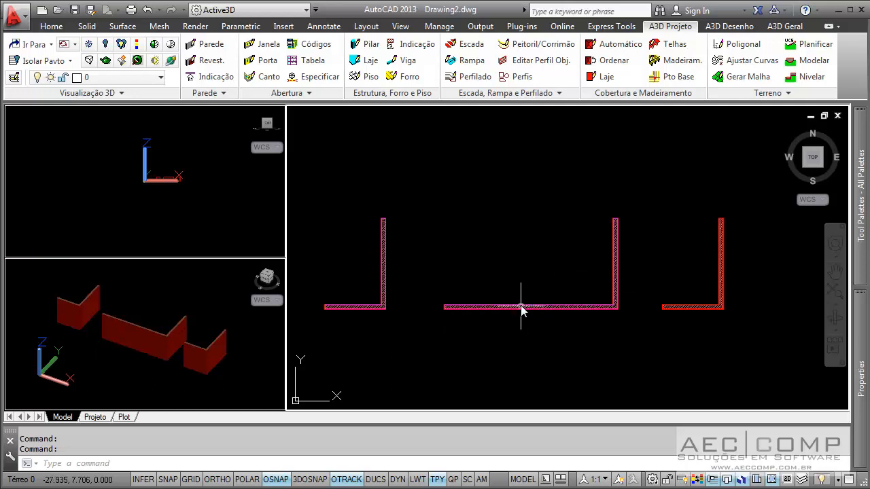
pyautogui.click(168, 329)
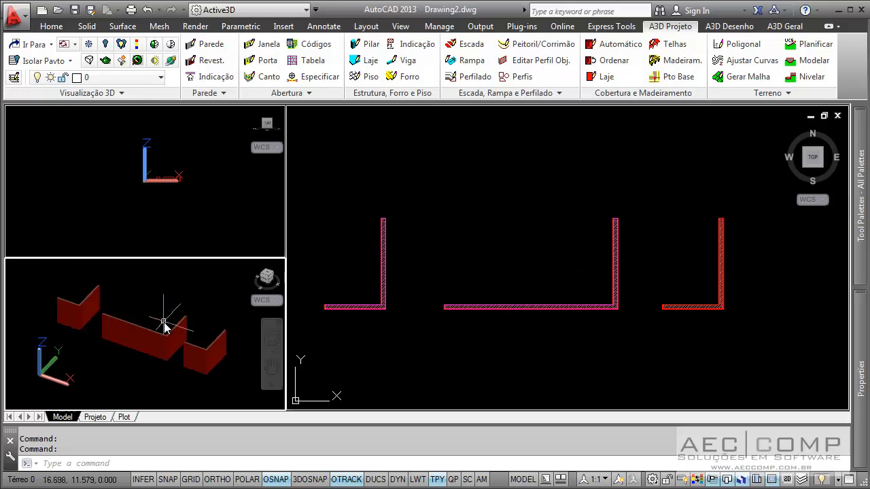
pyautogui.press('Escape')
pyautogui.press('Escape')
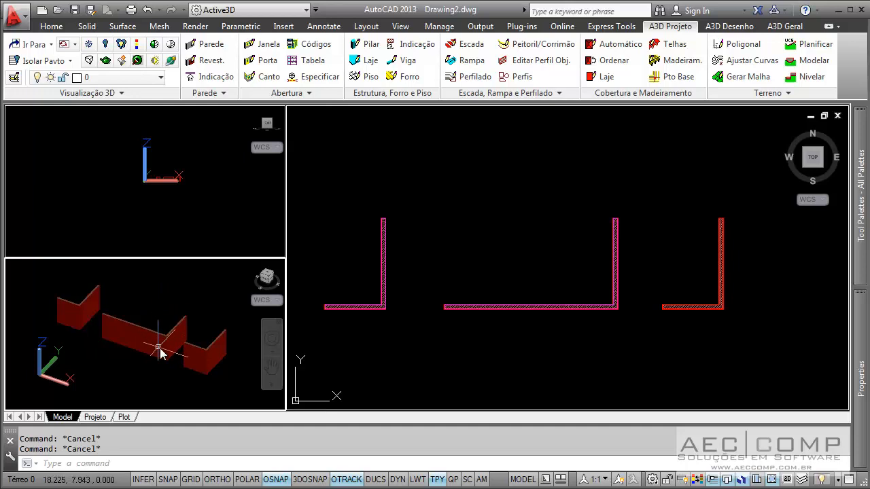
pyautogui.keyDown('shift'); pyautogui.moveTo(161, 347); pyautogui.dragTo(154, 343, button='middle'); pyautogui.keyUp('shift')
pyautogui.click(385, 330)
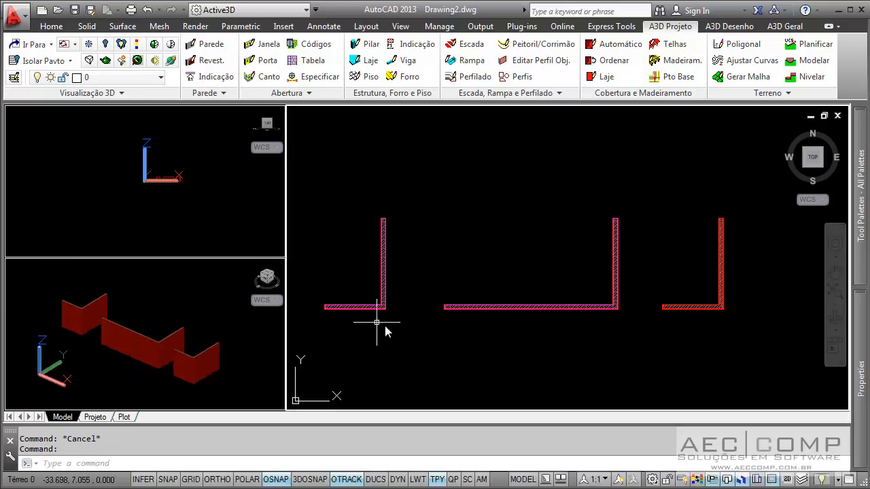
pyautogui.scroll(5, 469, 300)
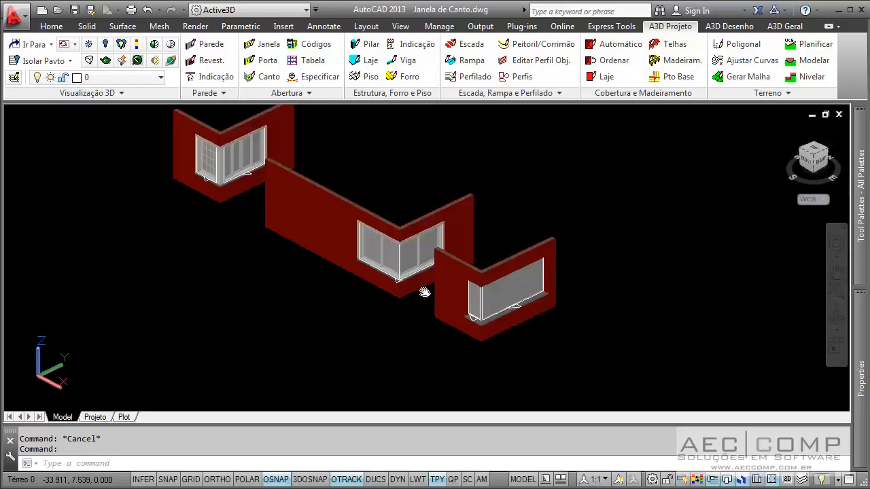
pyautogui.moveTo(228, 165); pyautogui.dragTo(195, 252, button='middle')
pyautogui.scroll(5, 198, 254)
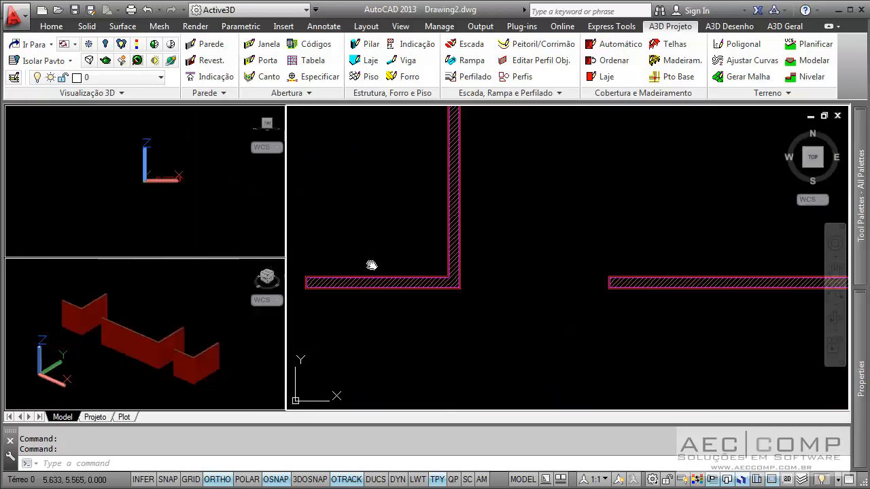
# Start the window command in Drawing2.dwg and import the frame styles from EsquadriasPVC.dwg
pyautogui.press('Escape')
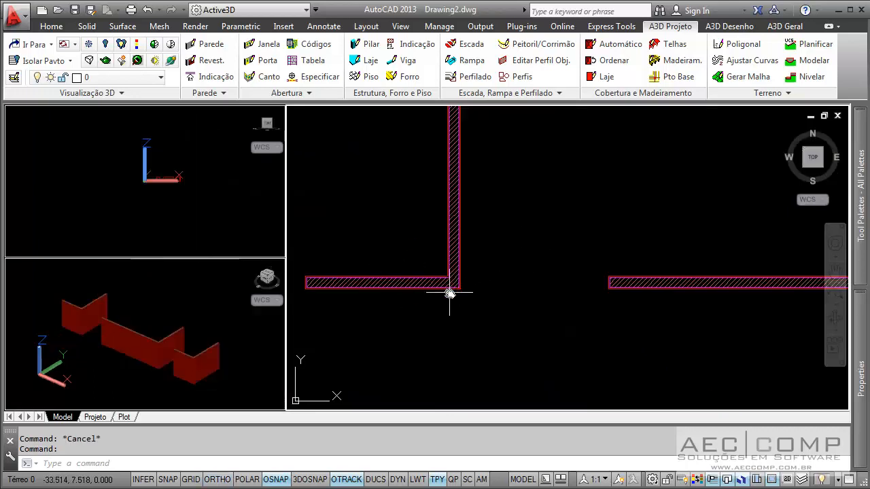
pyautogui.write('j')
pyautogui.press('Return')
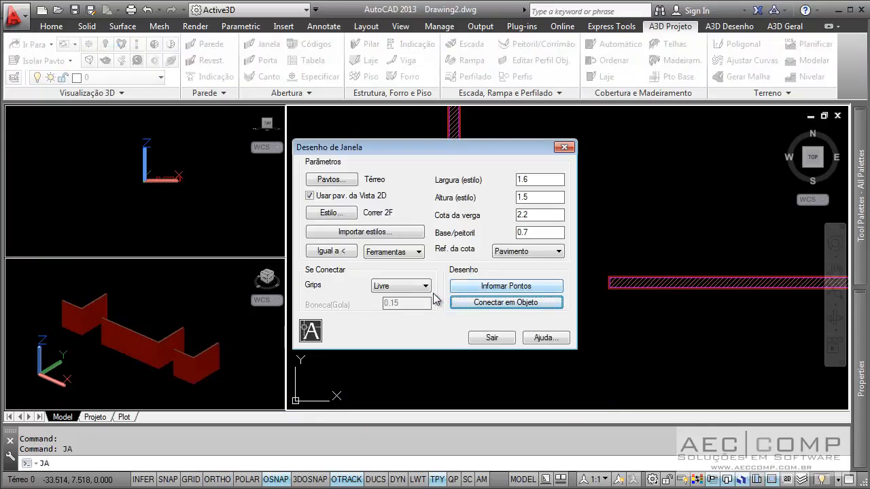
pyautogui.click(399, 233)
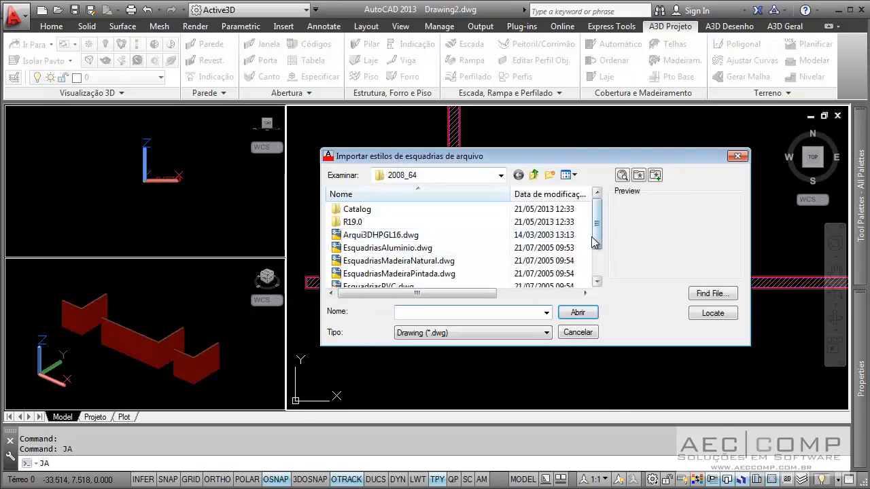
pyautogui.moveTo(595, 243); pyautogui.dragTo(602, 272)
pyautogui.click(438, 249)
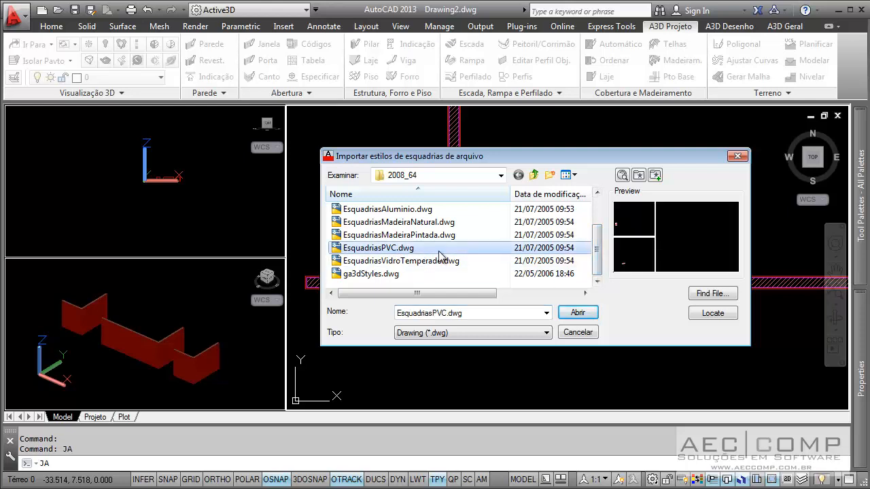
pyautogui.click(574, 312)
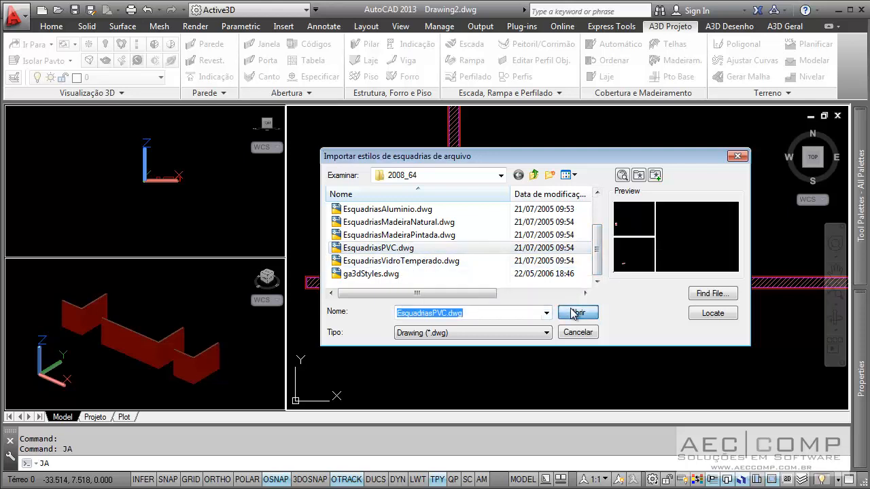
# Copy the Correr 4F 200 window style as C4F 200x150 with the description "Correr 4F 200x150", and choose it for the window
pyautogui.click(331, 213)
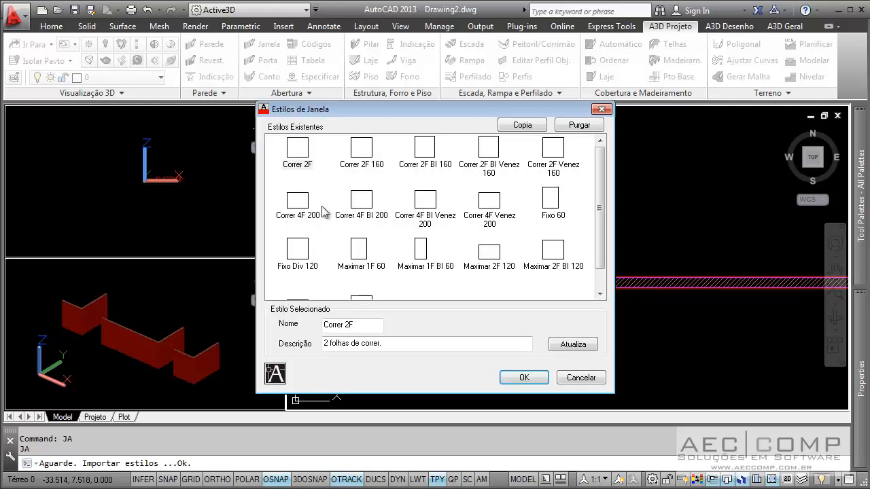
pyautogui.scroll(-2, 542, 207)
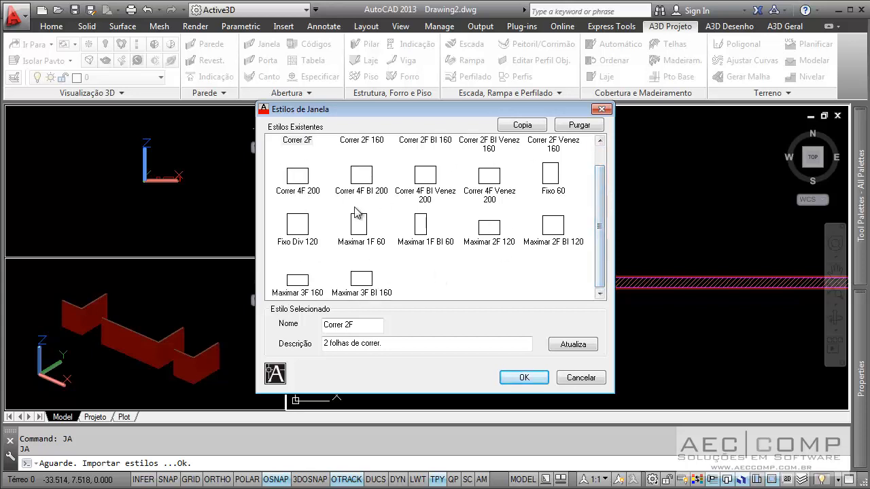
pyautogui.click(314, 193)
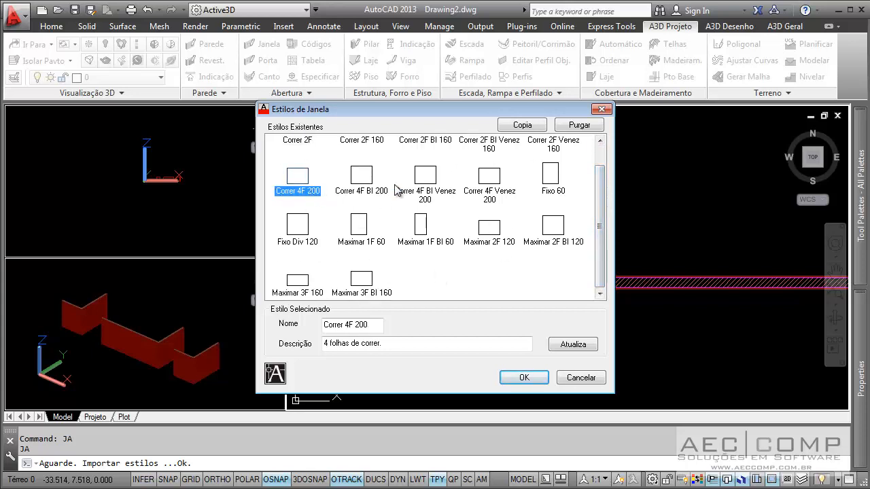
pyautogui.click(520, 125)
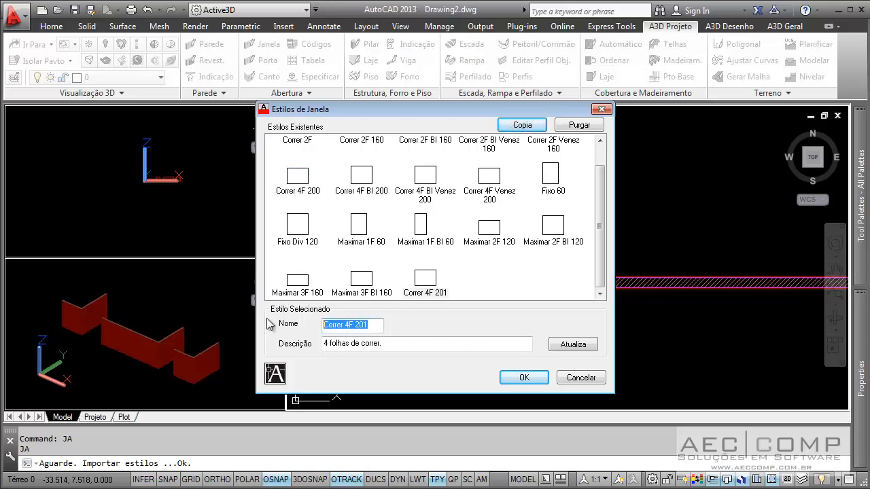
pyautogui.write('C')
pyautogui.press('Tab')
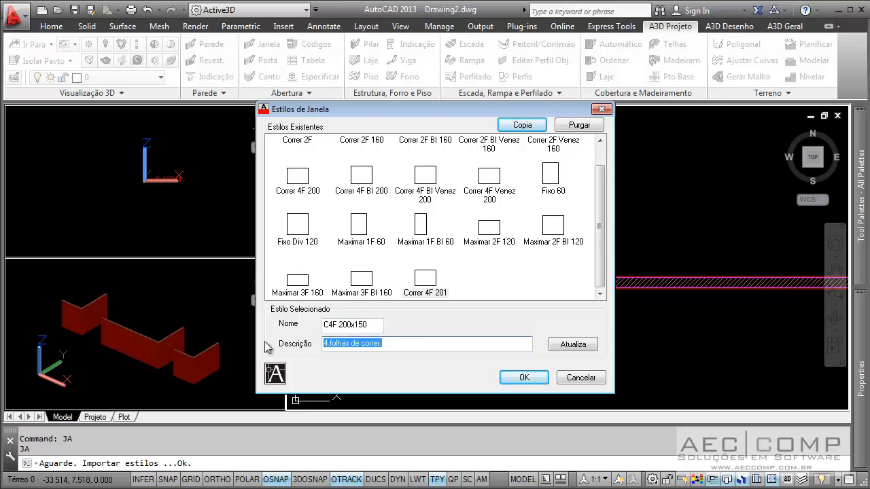
pyautogui.write('Correr 4F 200x150')
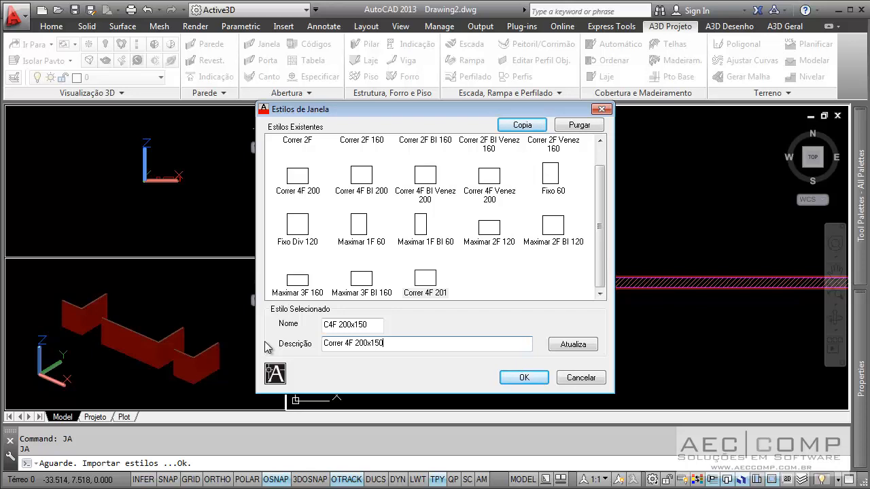
pyautogui.click(573, 345)
pyautogui.click(435, 295)
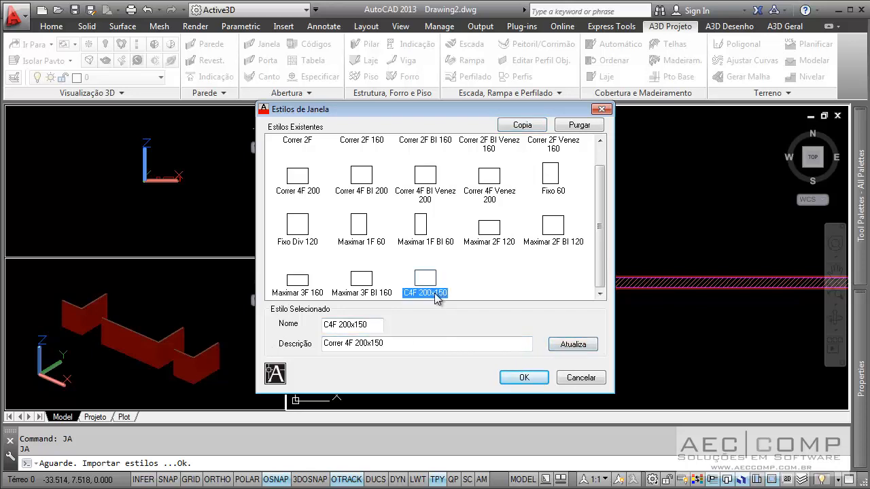
pyautogui.click(524, 378)
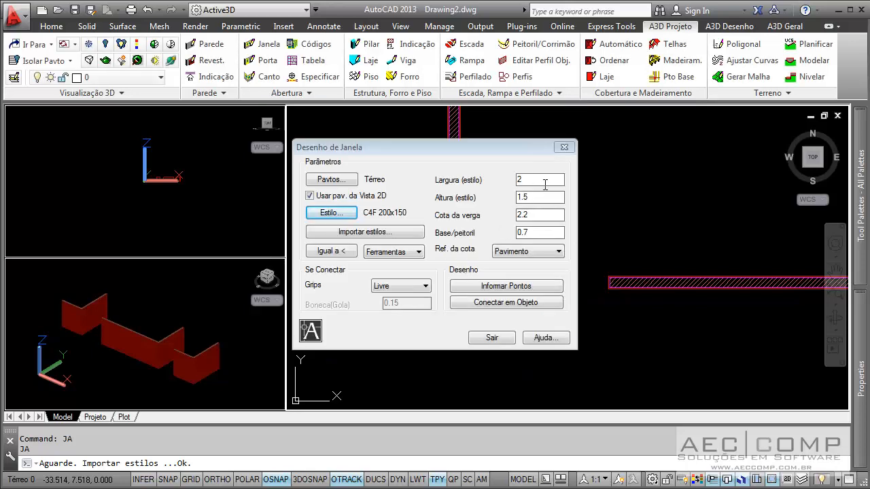
# Place the window in the vertical leg of the first L-shaped wall, using Boneca(Gola) 0 from the inner corner and the inner area as inside
pyautogui.click(406, 287)
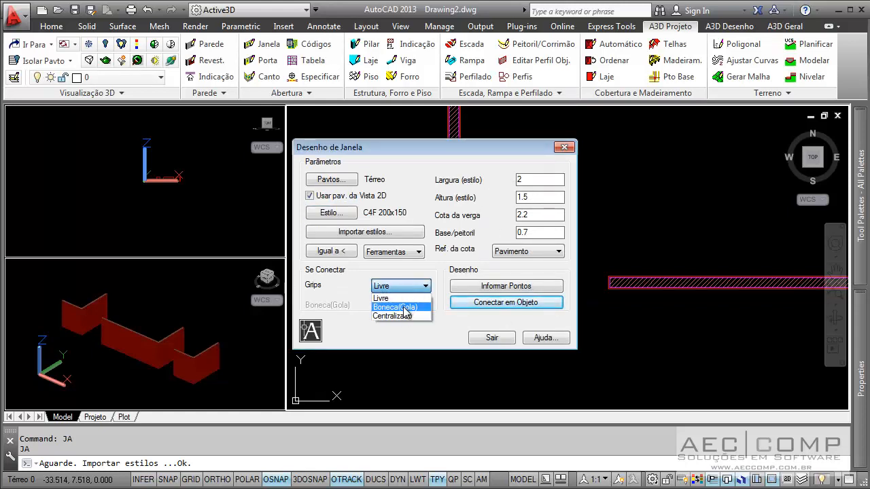
pyautogui.click(395, 307)
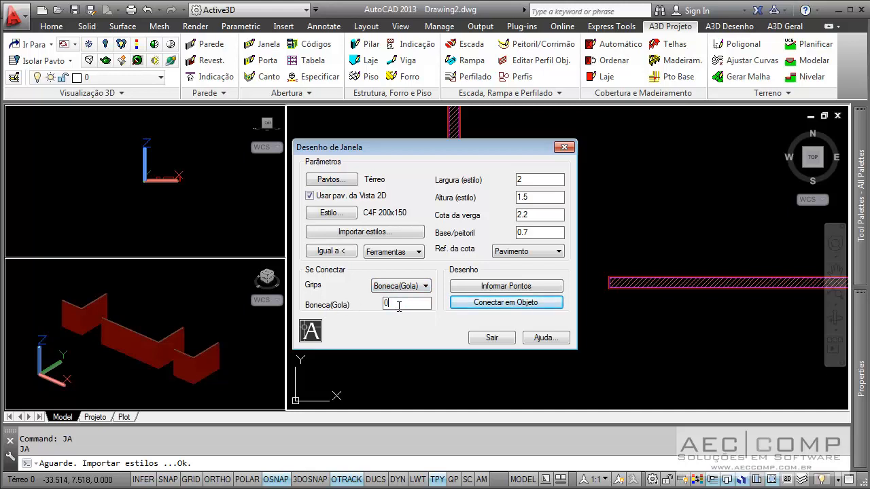
pyautogui.click(506, 304)
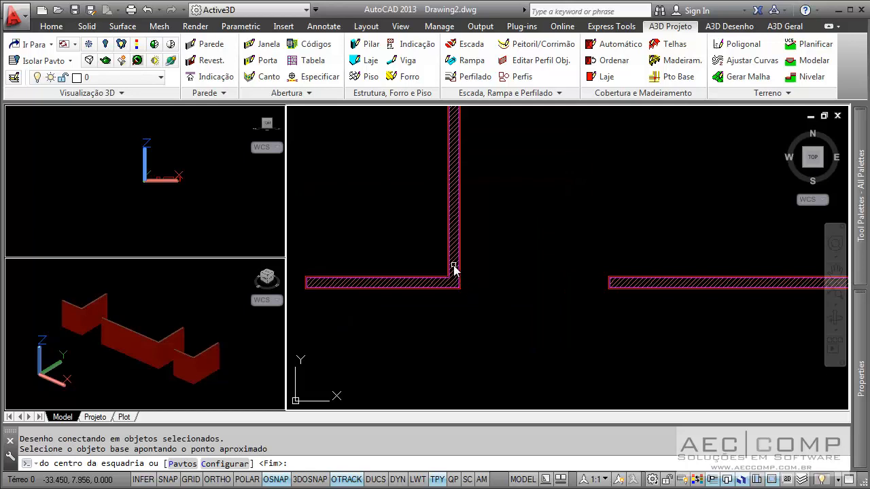
pyautogui.scroll(6, 449, 286)
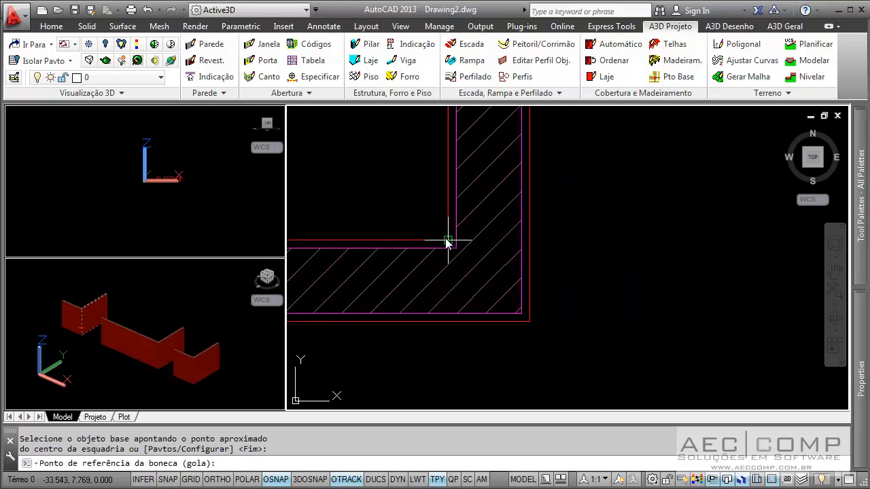
pyautogui.click(448, 242)
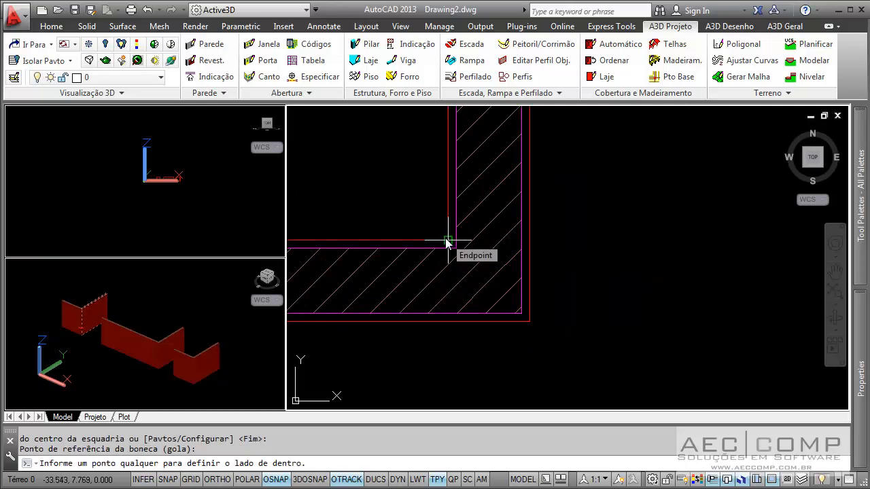
pyautogui.scroll(-4, 448, 242)
pyautogui.click(370, 193)
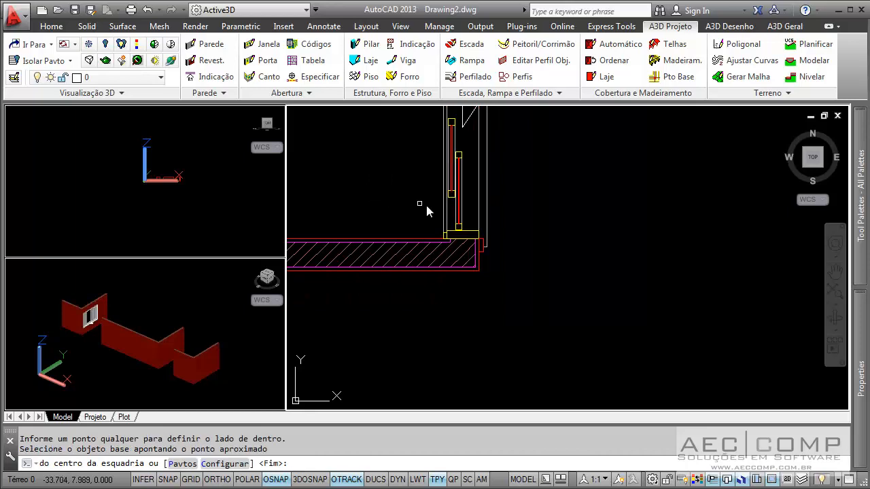
pyautogui.press('Escape')
# Check the properties of the window placed in the first L-shaped wall, including its thickness
pyautogui.scroll(-3, 448, 214)
pyautogui.click(455, 219)
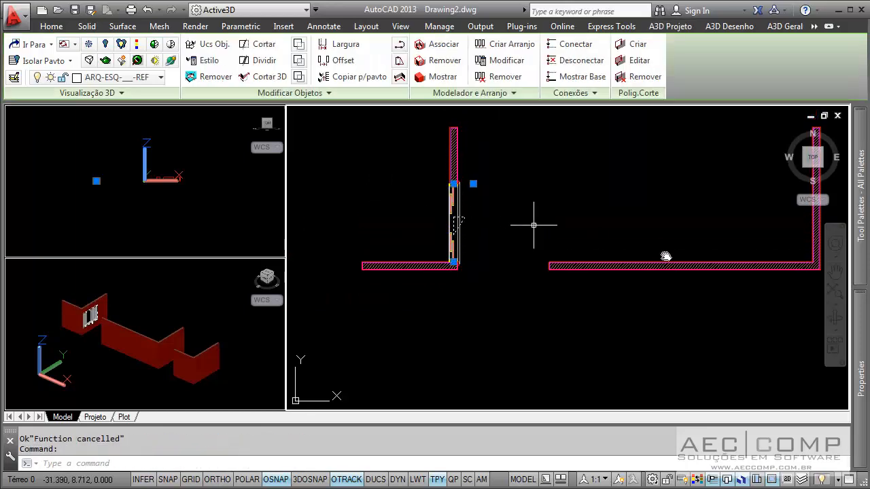
pyautogui.moveTo(867, 351)
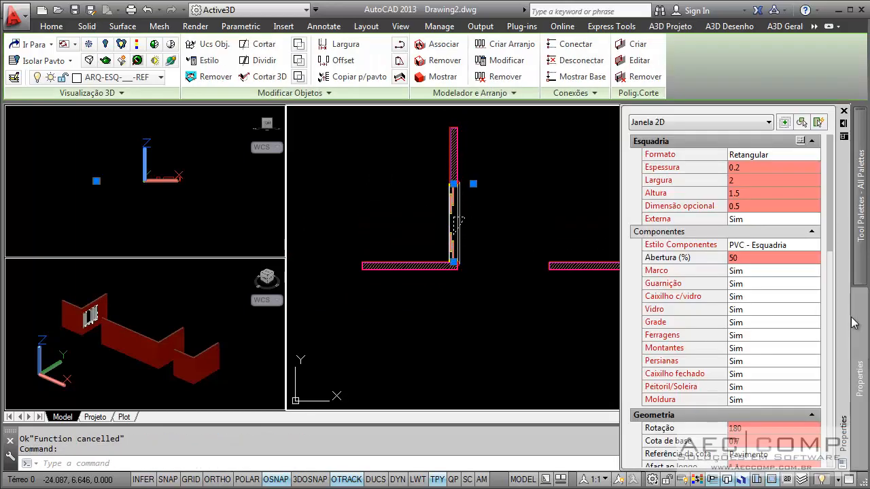
pyautogui.press('Escape')
pyautogui.press('Escape')
# Check the properties of the vertical wall that holds the new window, including its width
pyautogui.scroll(5, 439, 173)
pyautogui.click(438, 175)
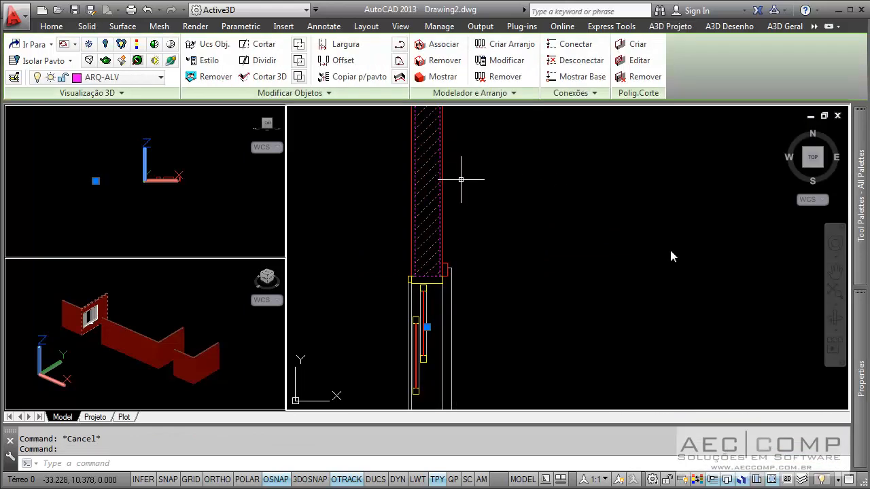
pyautogui.moveTo(857, 333)
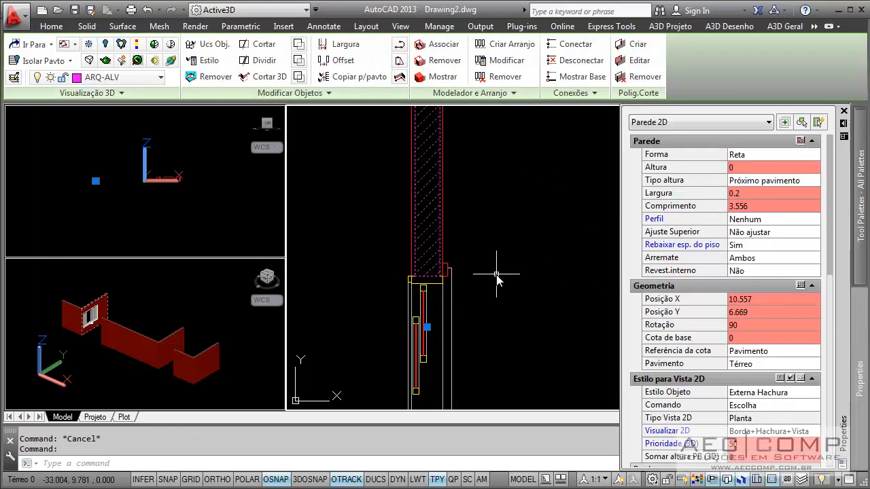
# Examine the placed four-leaf window up close in the 3D view of the first L-shaped wall
pyautogui.press('Escape')
pyautogui.scroll(-5, 497, 278)
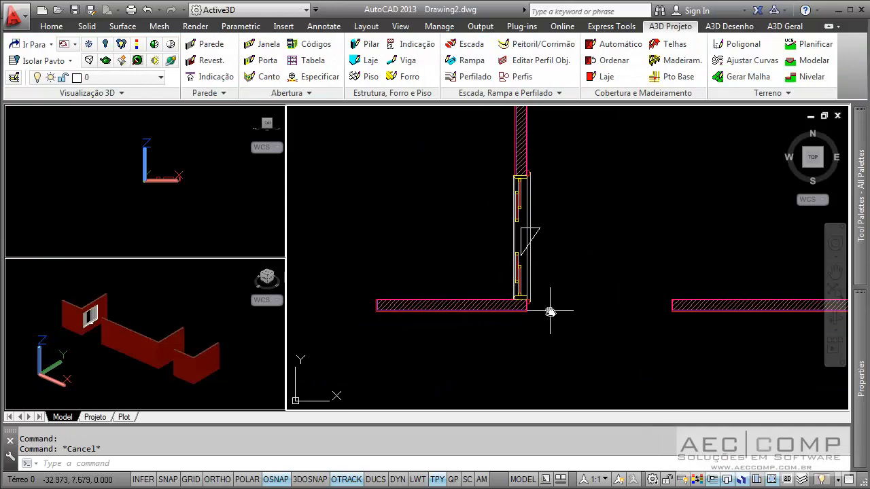
pyautogui.click(95, 340)
pyautogui.scroll(6, 63, 318)
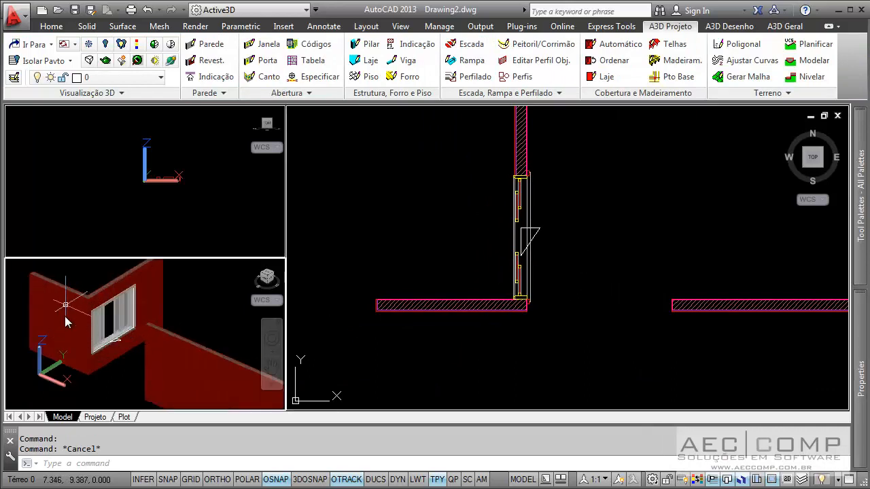
pyautogui.moveTo(62, 322); pyautogui.dragTo(104, 315, button='middle')
pyautogui.click(455, 330)
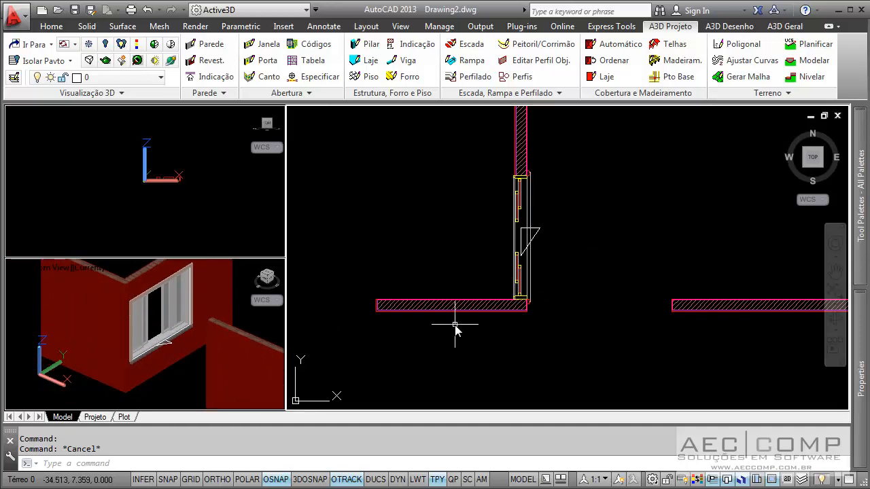
# Start a new window and make a copy of the C4F 200x150 window style
pyautogui.write('ja')
pyautogui.press('Return')
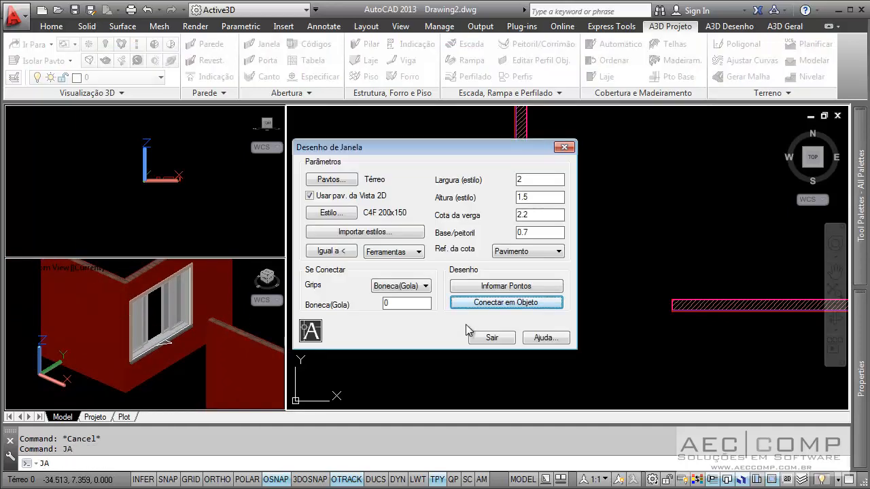
pyautogui.click(341, 214)
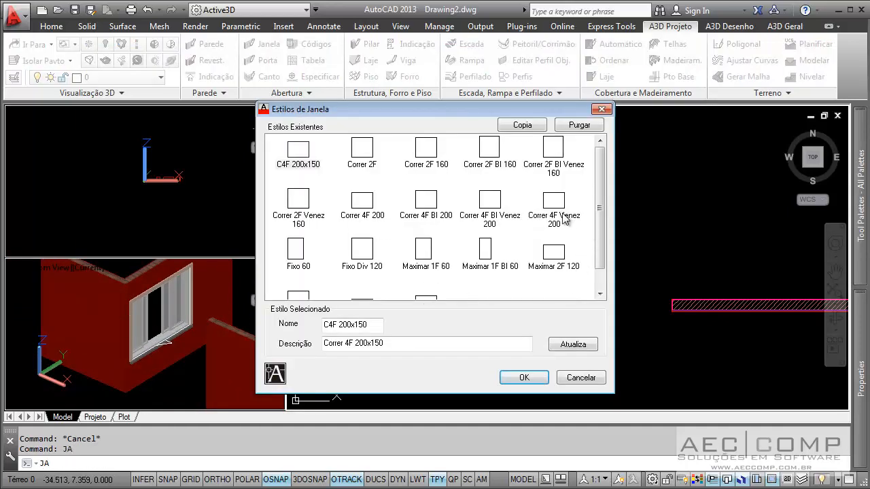
pyautogui.moveTo(603, 229); pyautogui.dragTo(568, 268)
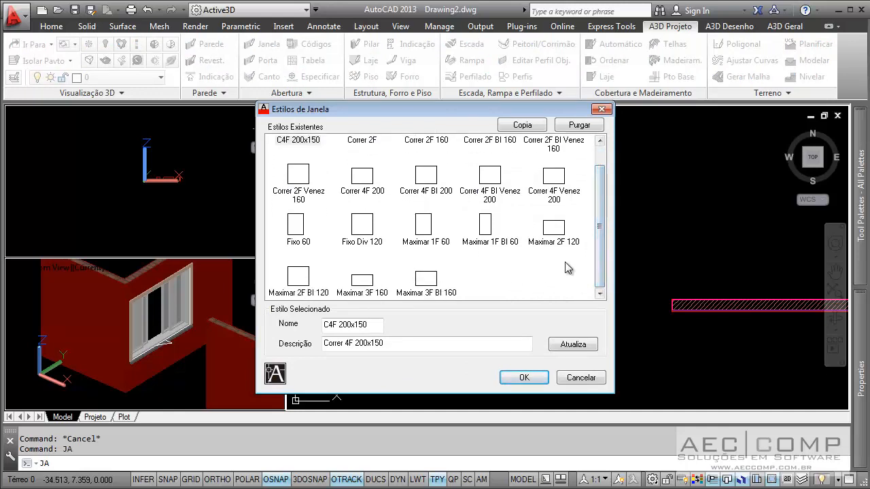
pyautogui.moveTo(603, 239); pyautogui.dragTo(606, 216)
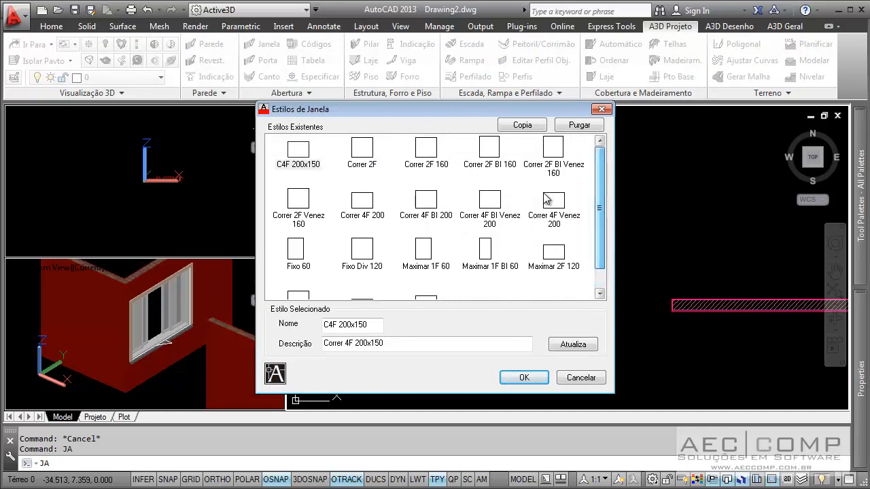
pyautogui.click(302, 172)
pyautogui.click(536, 128)
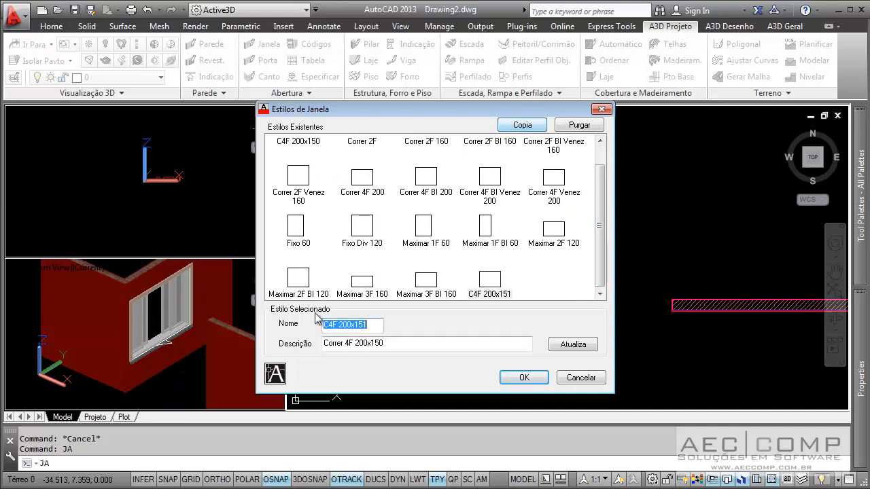
# Name the copied style M1F 100x150, describe it as "Maximar 1Folha 100x150", and choose it for the new window
pyautogui.click(327, 323)
pyautogui.write('M41')
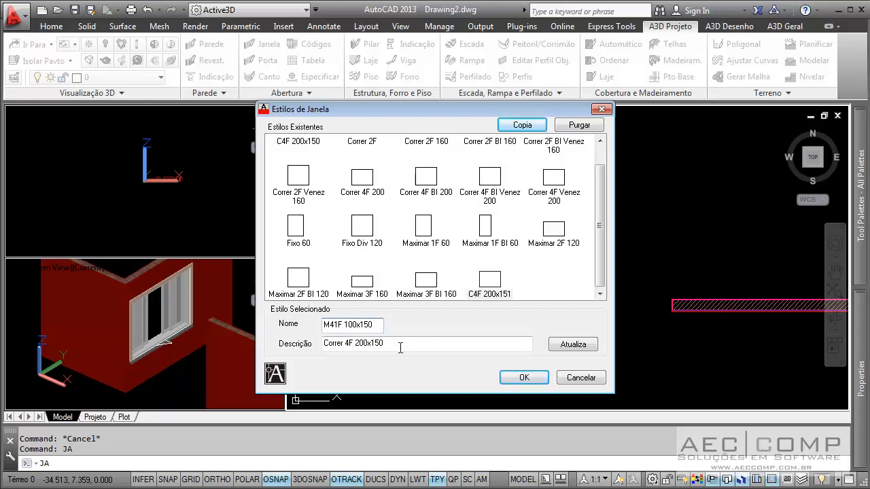
pyautogui.moveTo(400, 348); pyautogui.dragTo(272, 347)
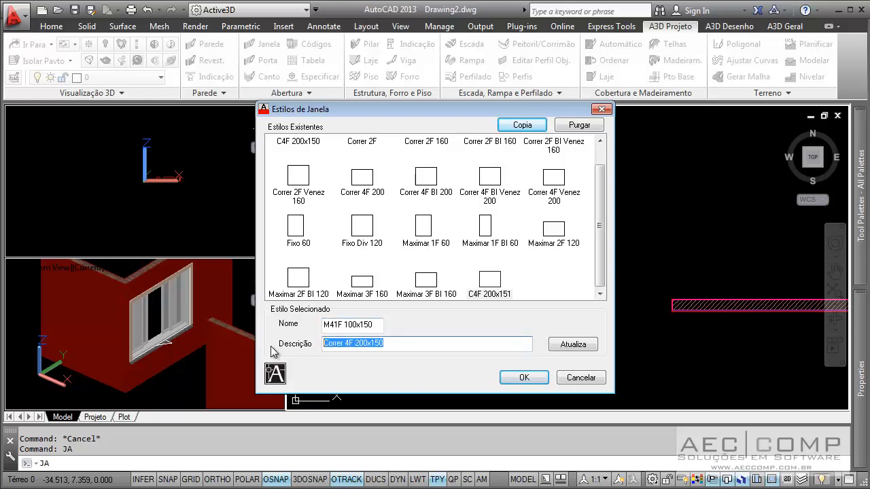
pyautogui.write('Maxima')
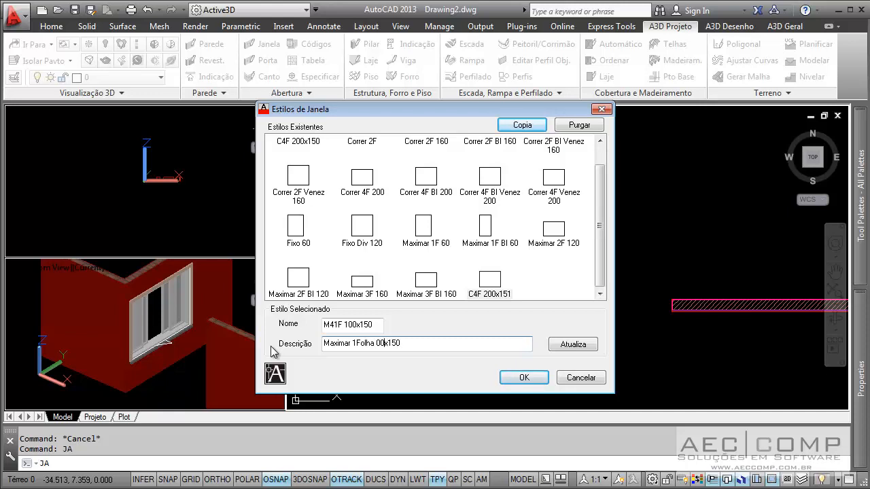
pyautogui.click(338, 324)
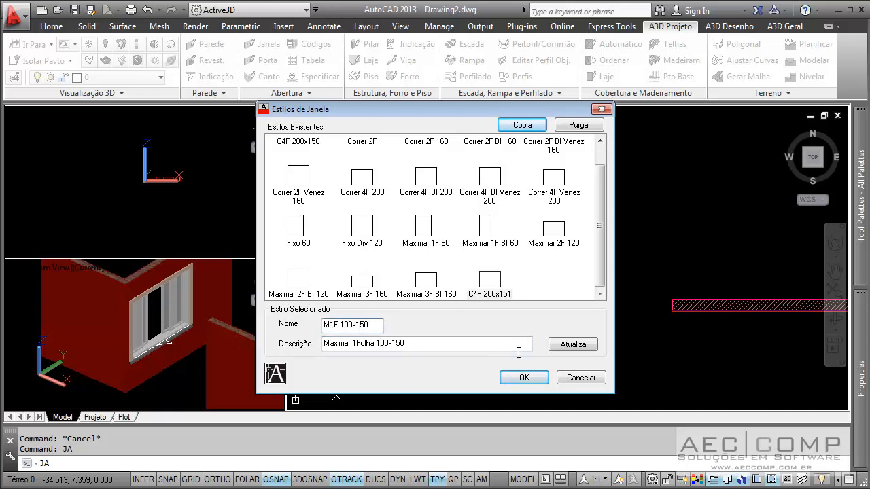
pyautogui.click(561, 343)
pyautogui.click(522, 378)
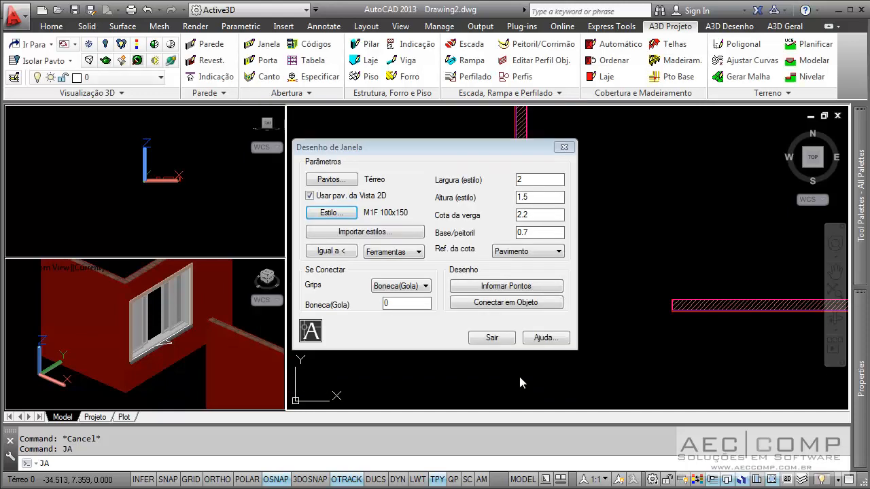
# Place the window, 1 wide and 1.5 high, in the first L's horizontal leg from the inner corner, with the inner area as inside
pyautogui.click(537, 179)
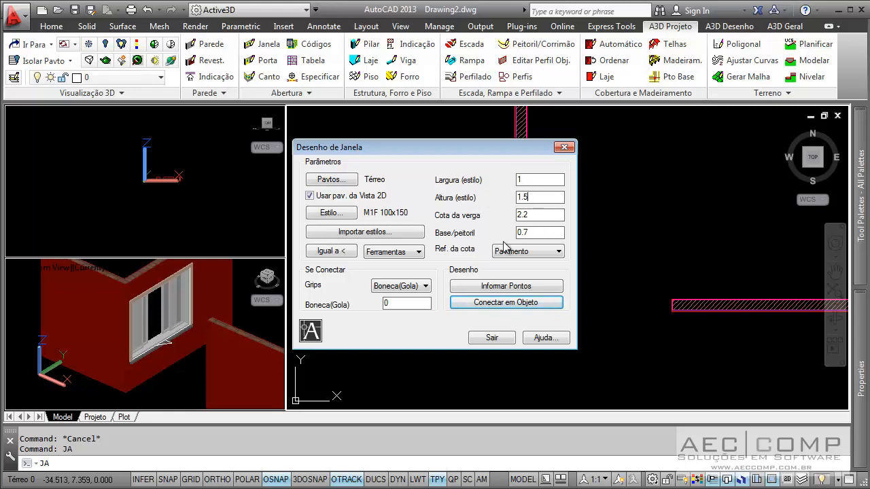
pyautogui.click(506, 302)
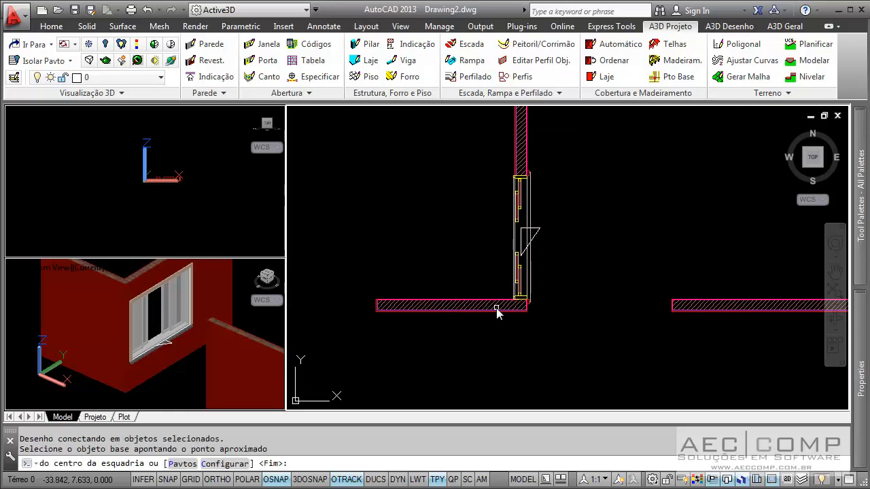
pyautogui.click(497, 310)
pyautogui.scroll(5, 515, 299)
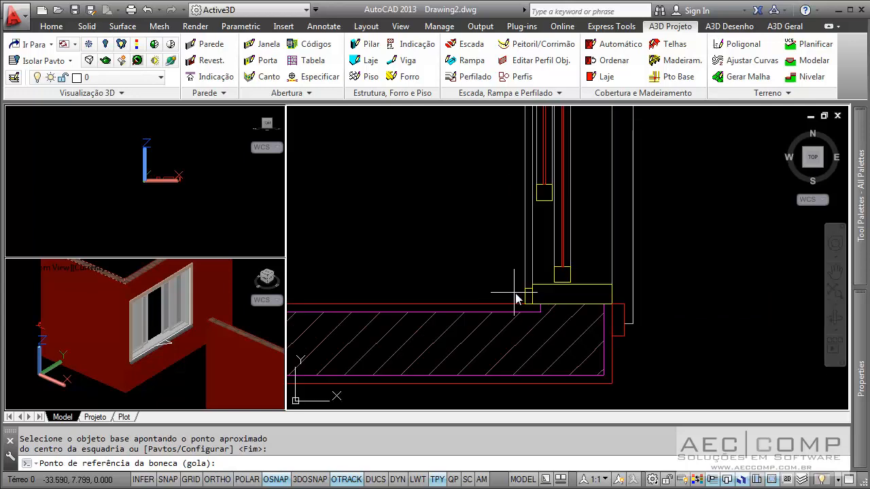
pyautogui.scroll(-2, 514, 294)
pyautogui.moveTo(516, 294); pyautogui.dragTo(518, 488, button='middle')
pyautogui.scroll(-4, 519, 202)
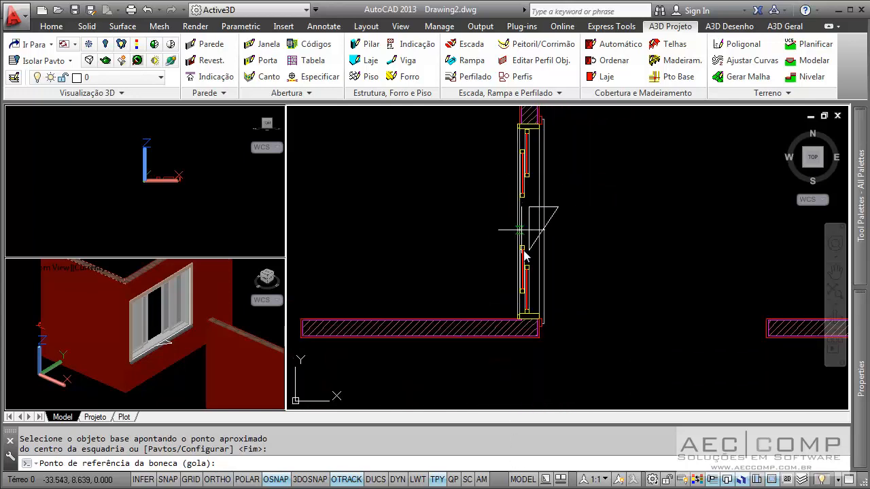
pyautogui.scroll(6, 524, 314)
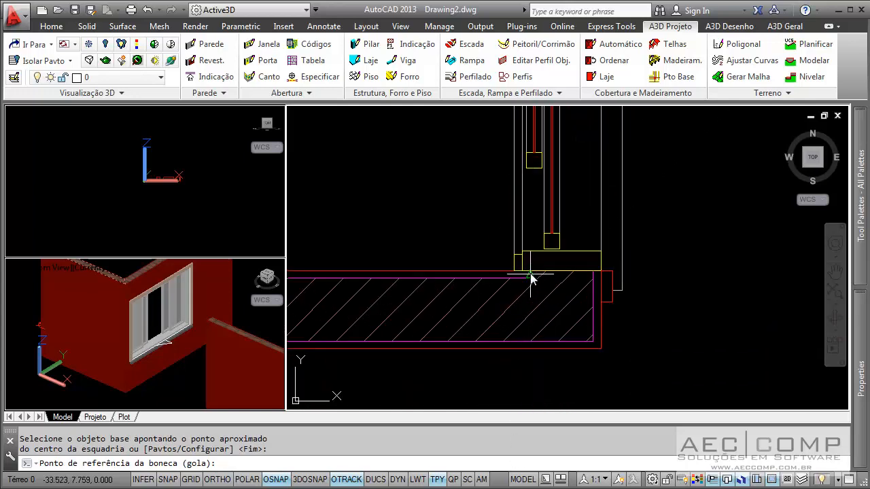
pyautogui.click(524, 272)
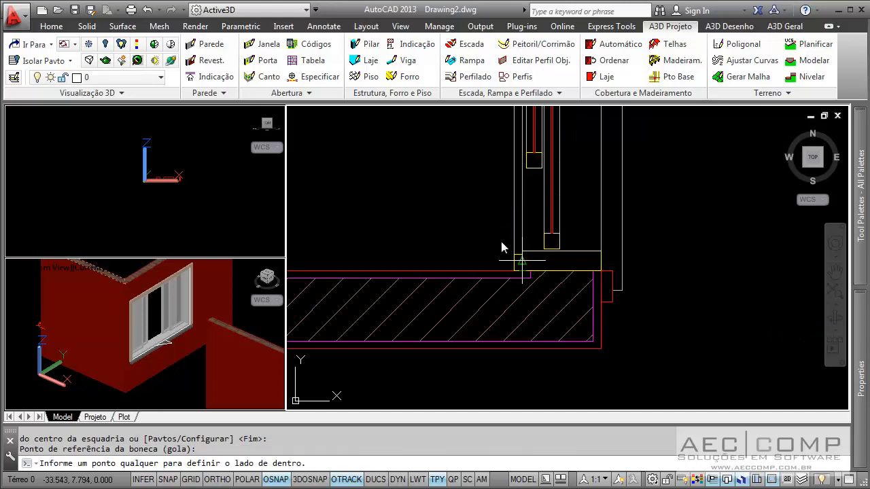
pyautogui.click(398, 180)
pyautogui.scroll(-2, 524, 238)
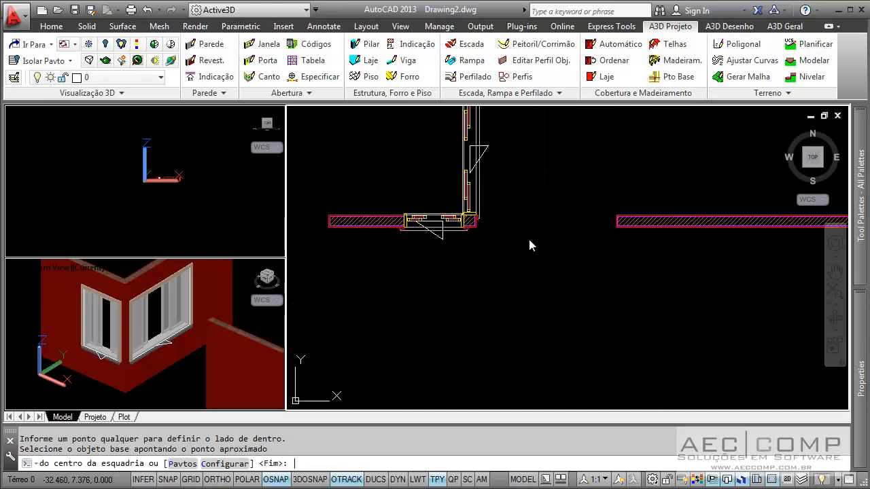
pyautogui.press('Escape')
# Open the style definition of the window in the horizontal leg and delete its four-leaf Correr glass element
pyautogui.scroll(5, 448, 224)
pyautogui.moveTo(444, 210); pyautogui.dragTo(466, 270, button='middle')
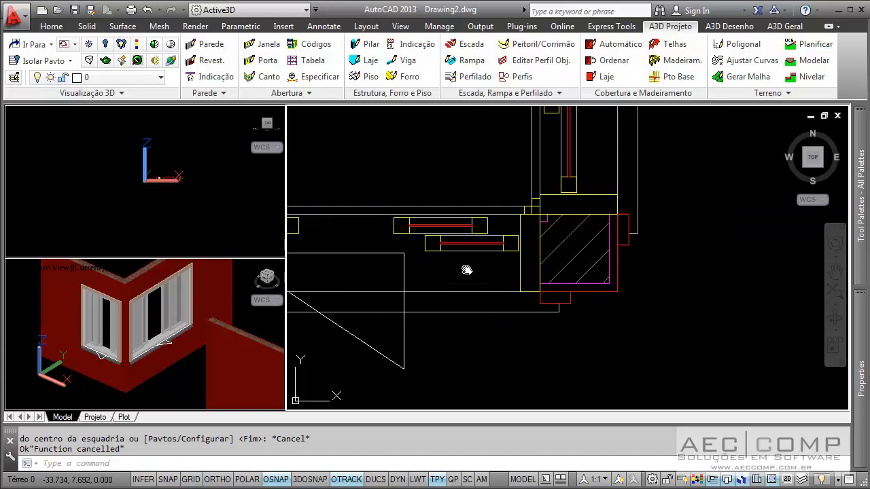
pyautogui.scroll(-3, 466, 269)
pyautogui.scroll(-2, 509, 274)
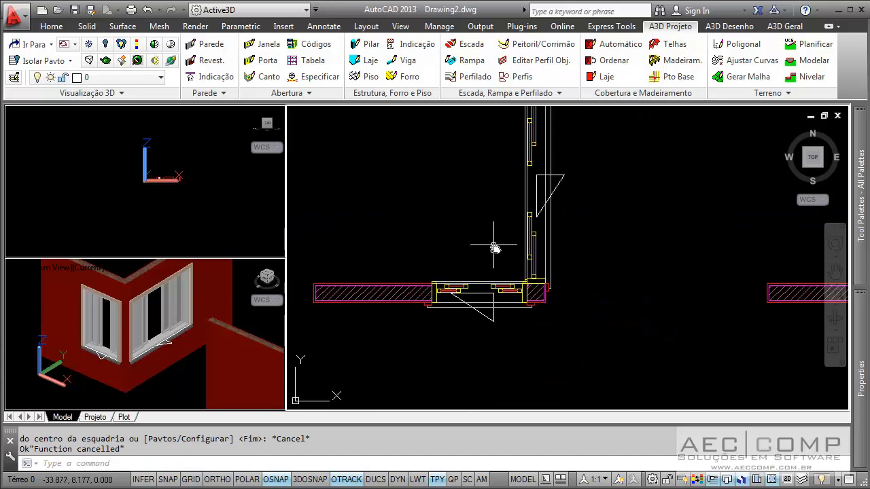
pyautogui.click(492, 320)
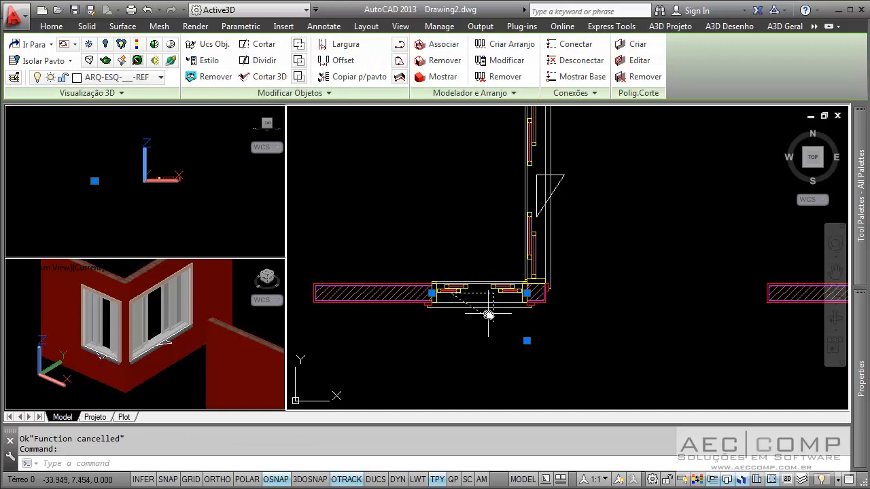
pyautogui.write('cd')
pyautogui.press('Return')
pyautogui.click(443, 261)
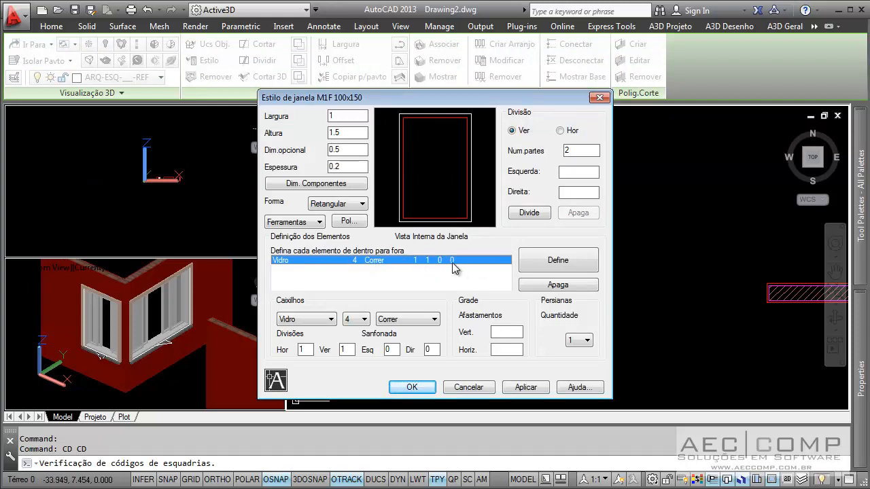
pyautogui.click(557, 285)
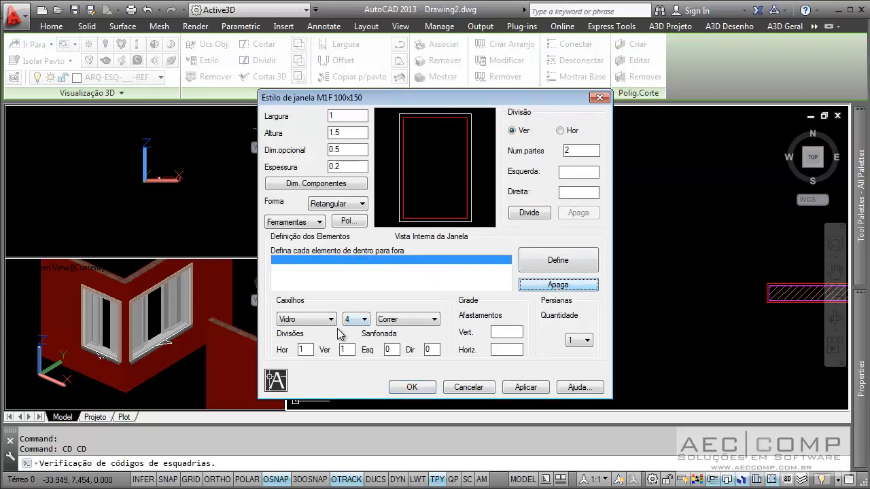
# Define a one-leaf Vidro Maxim-ar element with 4 horizontal and 4 vertical divisions, and apply it to style M1F 100x150
pyautogui.click(314, 319)
pyautogui.click(313, 319)
pyautogui.click(356, 319)
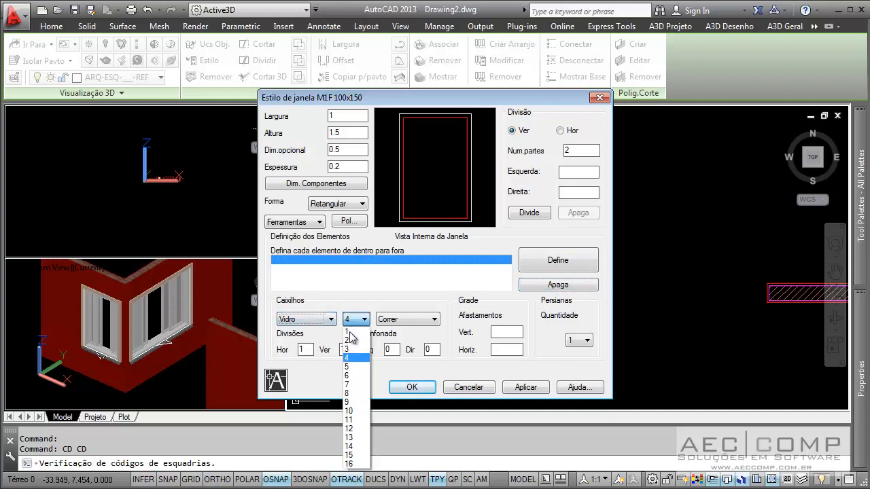
pyautogui.click(353, 332)
pyautogui.click(407, 319)
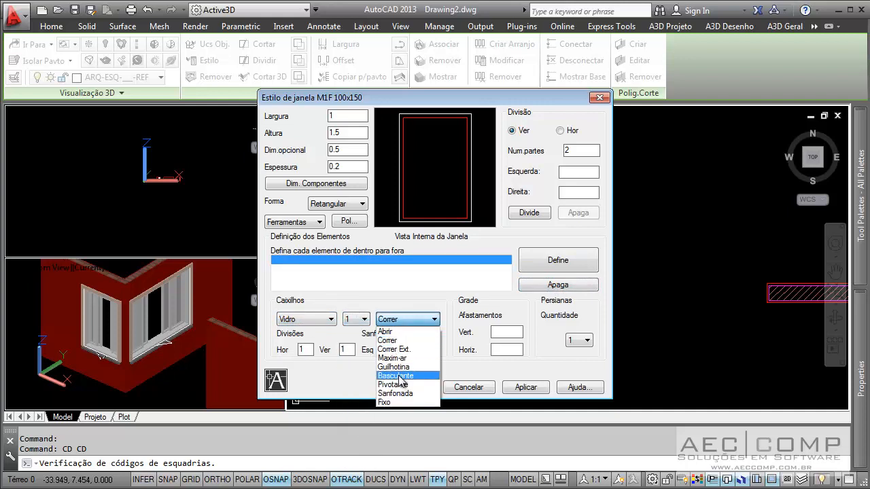
pyautogui.click(401, 358)
pyautogui.click(307, 351)
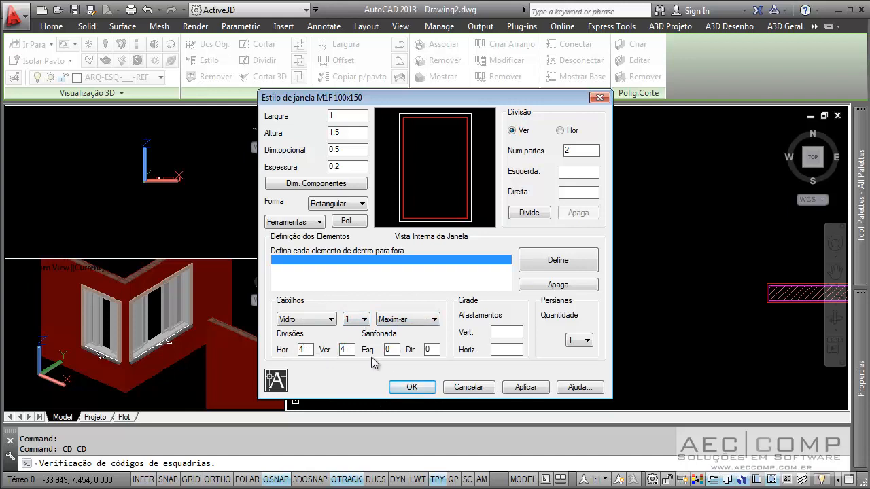
pyautogui.click(567, 252)
pyautogui.click(537, 389)
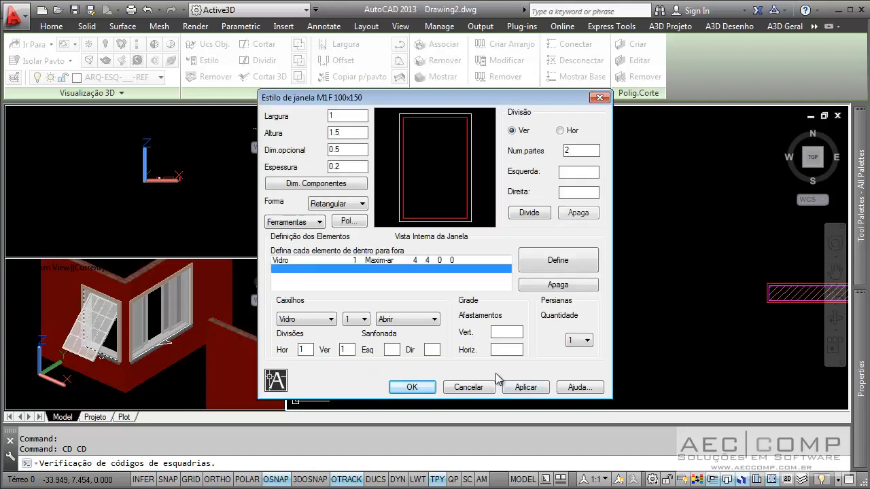
pyautogui.click(412, 387)
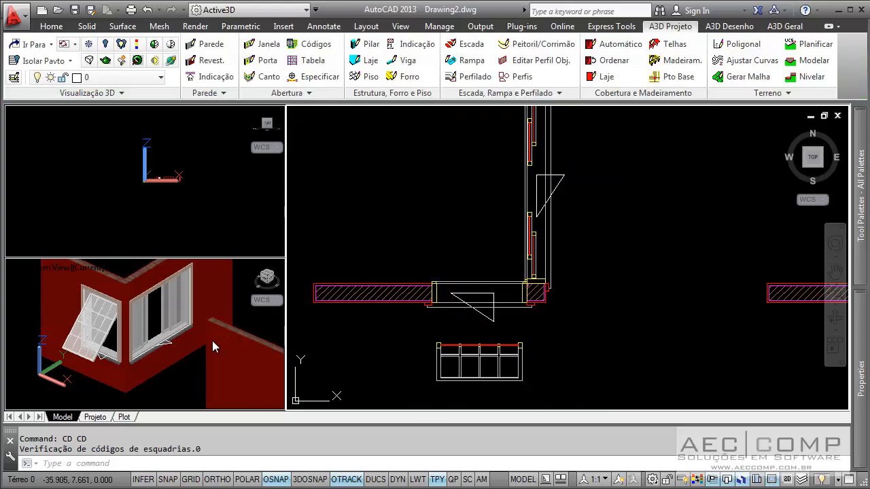
# Set the opening and plan opening percentages of the first corner's Maxim-ar window to 0
pyautogui.click(93, 332)
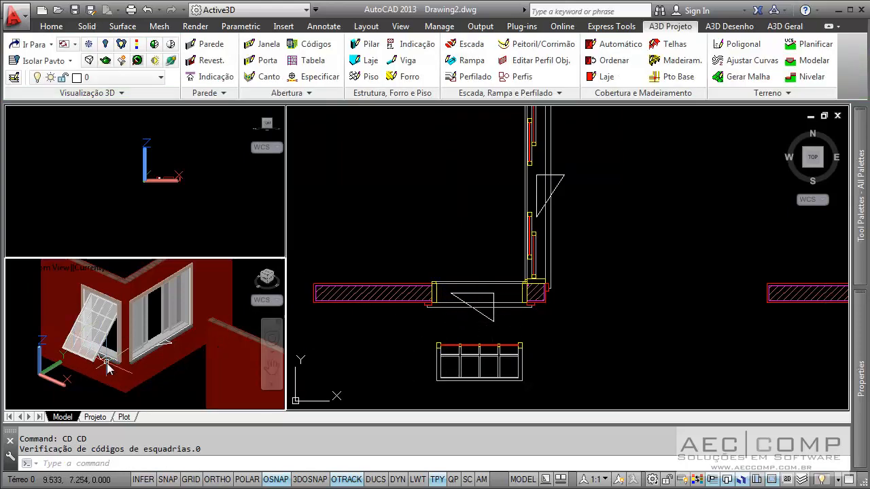
pyautogui.scroll(2, 108, 364)
pyautogui.click(107, 361)
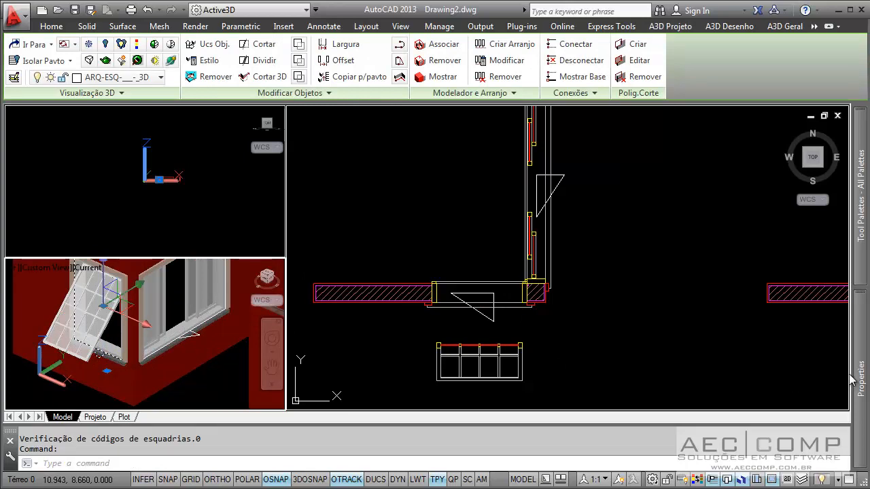
pyautogui.moveTo(855, 380)
pyautogui.click(752, 257)
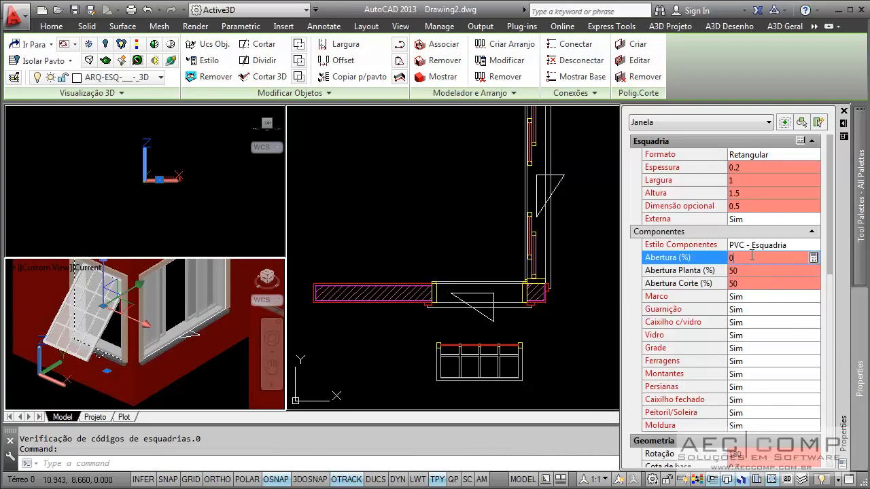
pyautogui.write('0')
pyautogui.press('Return')
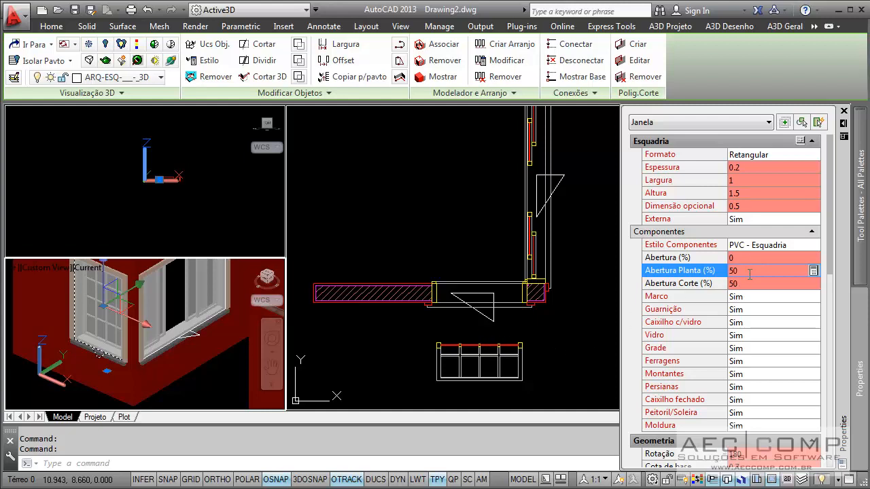
pyautogui.write('0')
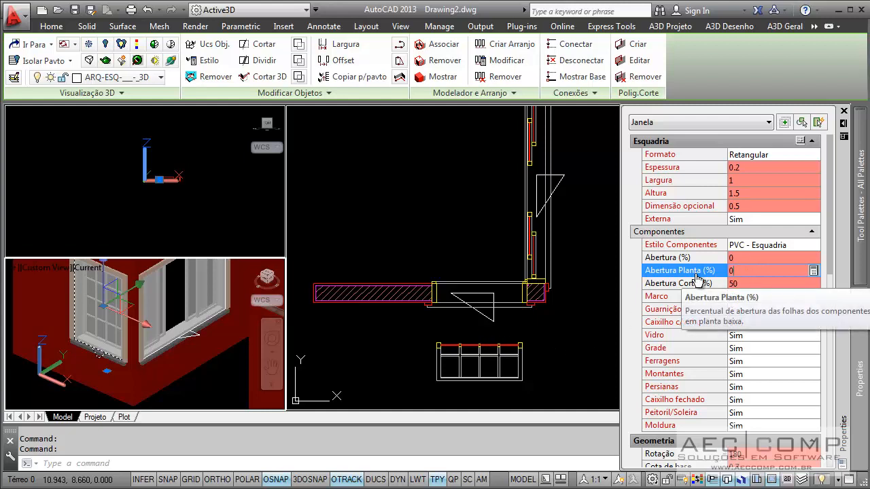
pyautogui.press('Return')
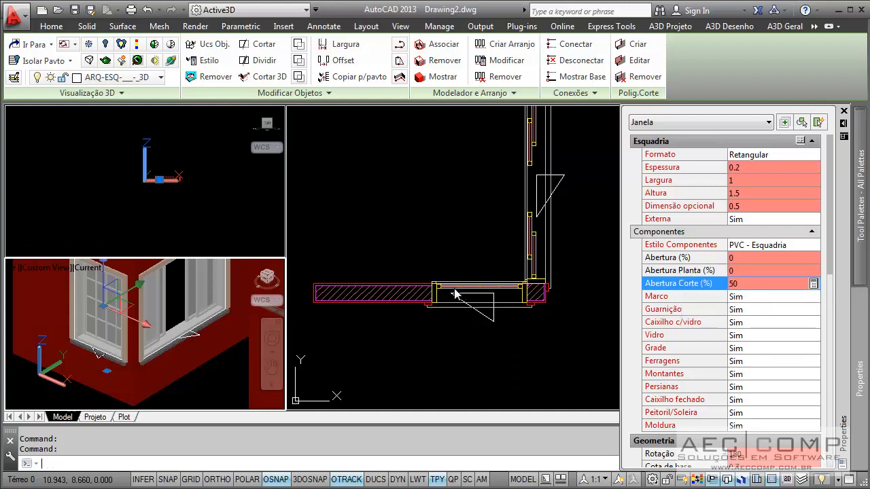
pyautogui.press('Escape')
pyautogui.press('Escape')
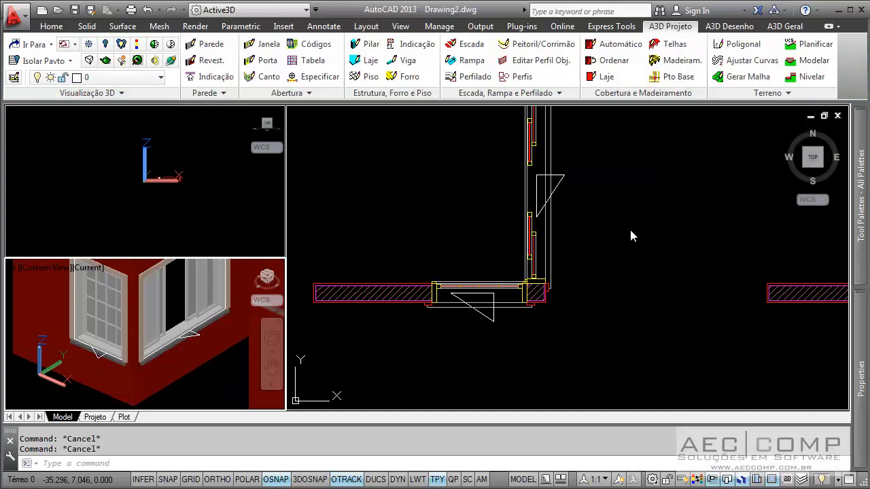
# Start a new window for the second L-shaped wall and make a copy of window style C4F 200x150
pyautogui.click(632, 234)
pyautogui.moveTo(561, 209)
pyautogui.mouseDown(button='middle')
pyautogui.moveTo(542, 261)
pyautogui.moveTo(505, 261)
pyautogui.mouseUp(button='middle')
pyautogui.scroll(-3, 512, 240)
pyautogui.scroll(3, 506, 266)
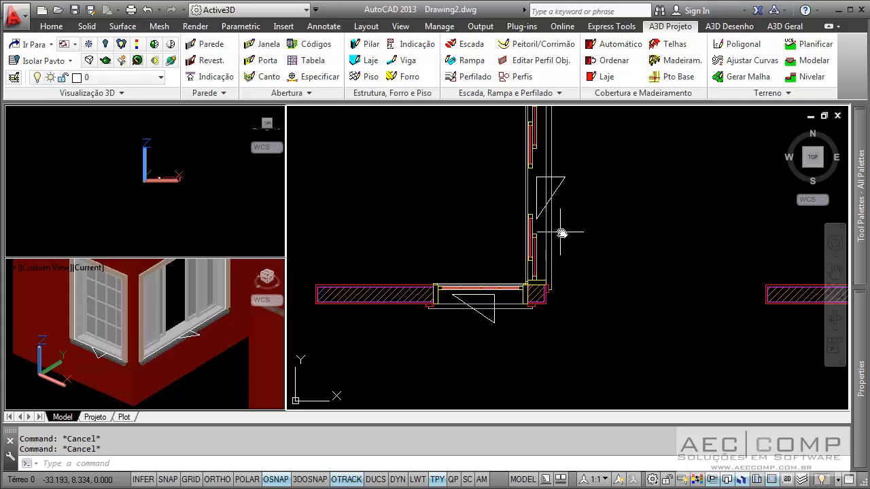
pyautogui.scroll(-2, 557, 231)
pyautogui.moveTo(740, 297); pyautogui.dragTo(533, 299, button='middle')
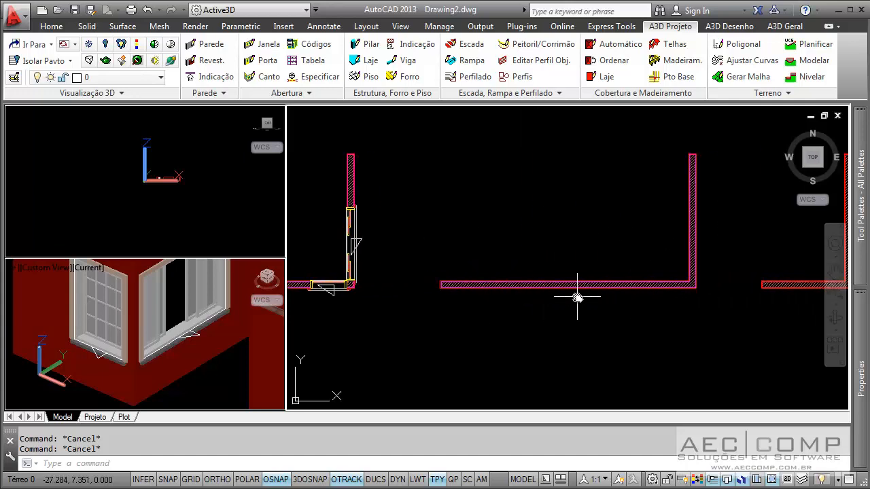
pyautogui.write('JA')
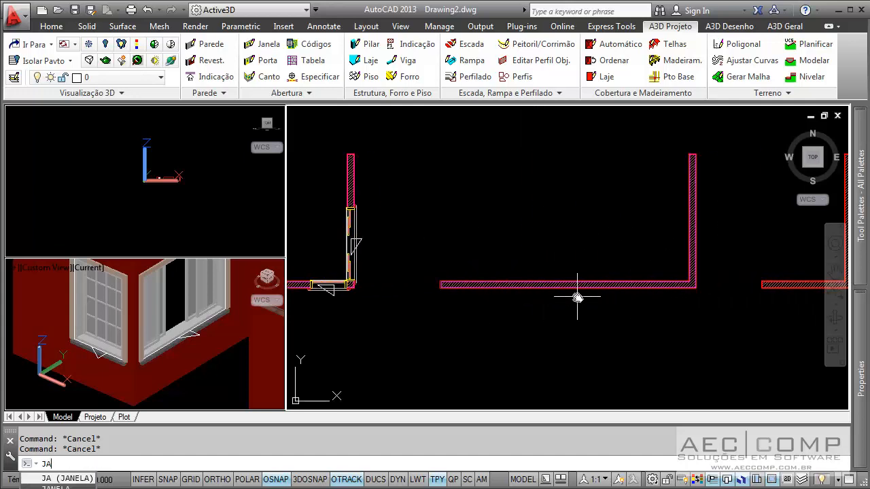
pyautogui.press('Return')
pyautogui.click(329, 214)
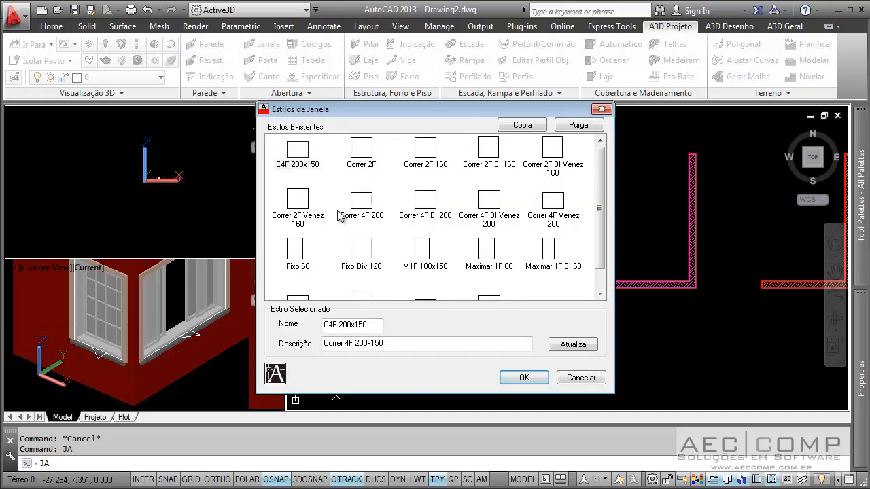
pyautogui.click(303, 165)
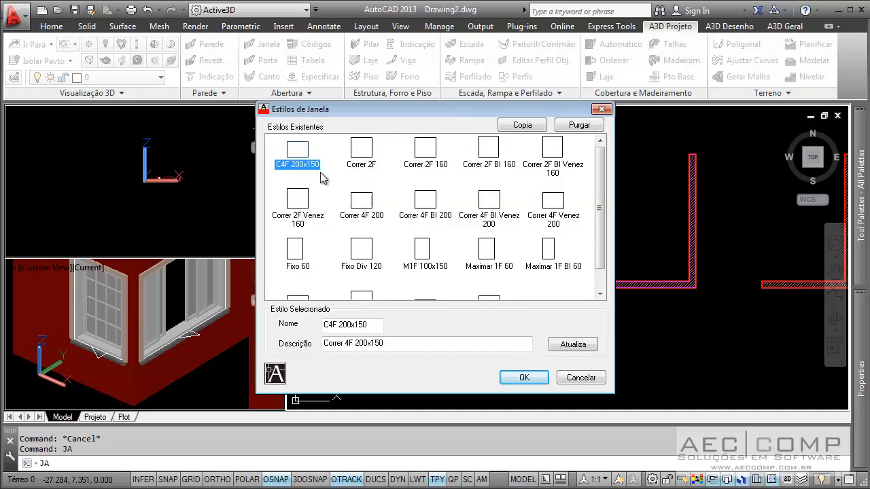
pyautogui.click(522, 125)
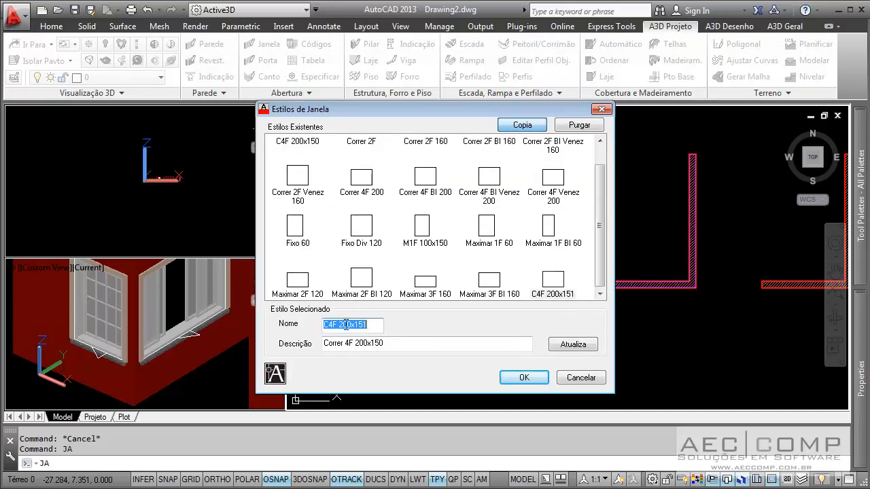
# Name the copied style C4F 400x150, describe it as "Correr 4F 400x150", and choose it for the new window
pyautogui.click(344, 325)
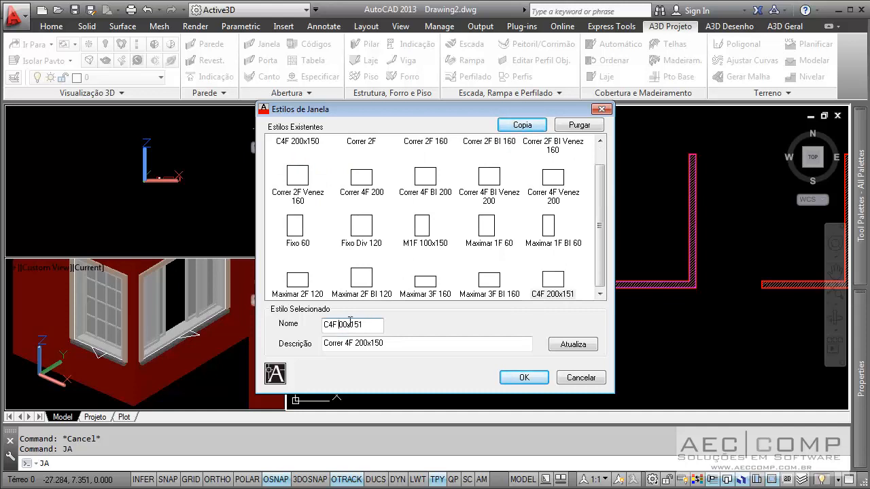
pyautogui.write('4')
pyautogui.click(357, 344)
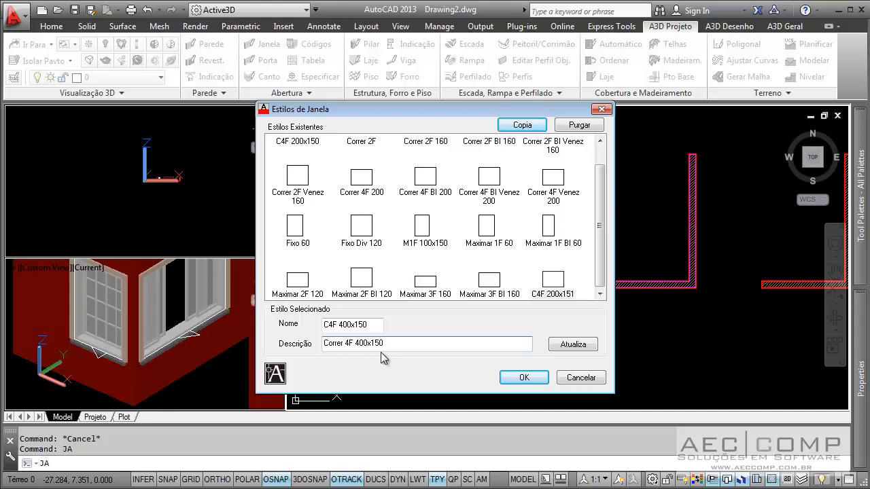
pyautogui.click(573, 348)
pyautogui.click(524, 378)
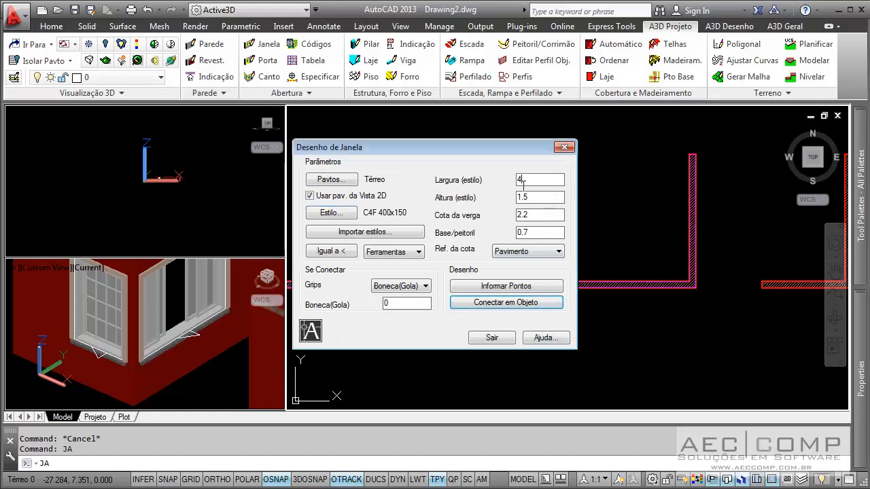
# Place the window, 4 wide and 1.5 high, in the second L's horizontal leg from the inner corner, with the inner area as inside
pyautogui.click(517, 300)
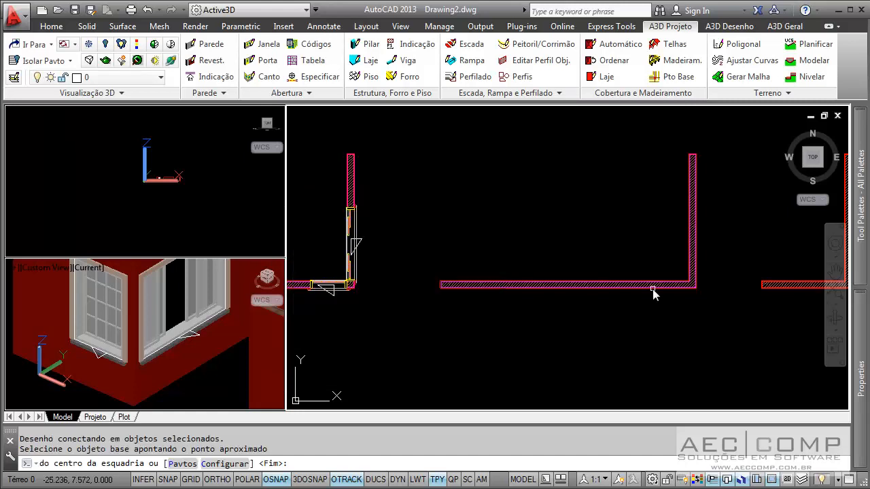
pyautogui.click(655, 286)
pyautogui.scroll(10, 655, 288)
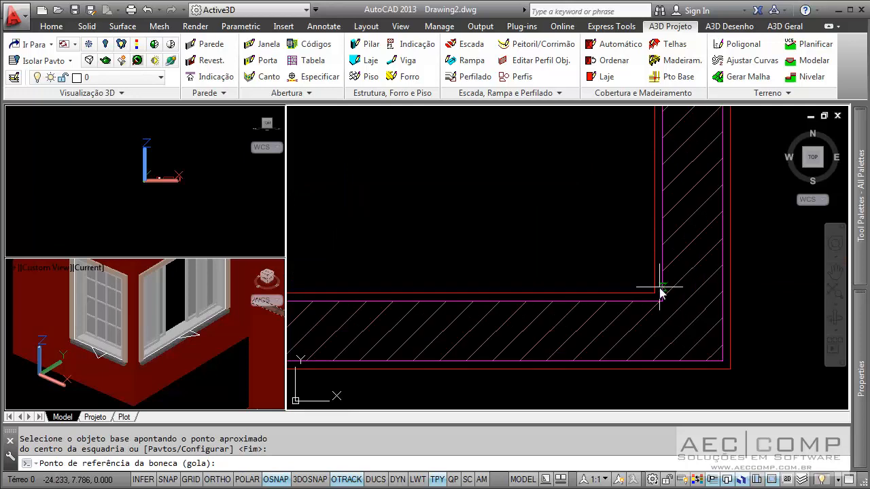
pyautogui.click(657, 294)
pyautogui.scroll(-10, 594, 249)
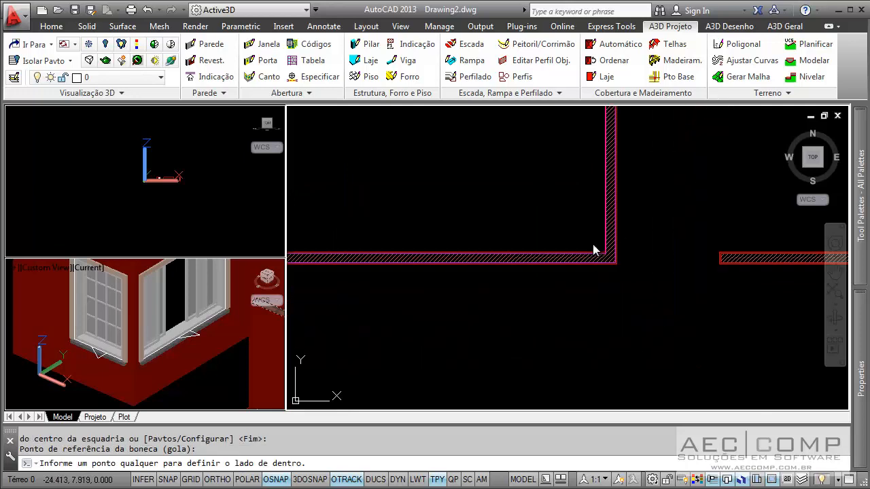
pyautogui.click(530, 219)
pyautogui.press('Return')
pyautogui.click(132, 346)
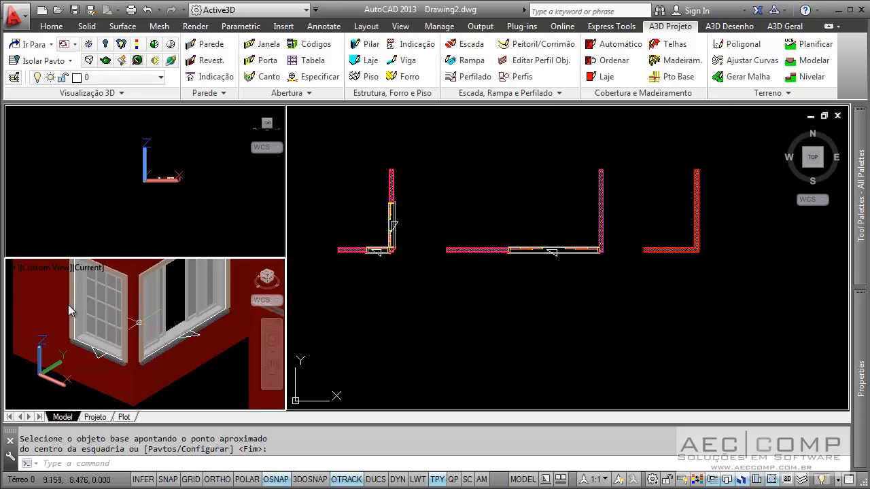
pyautogui.scroll(6, 133, 346)
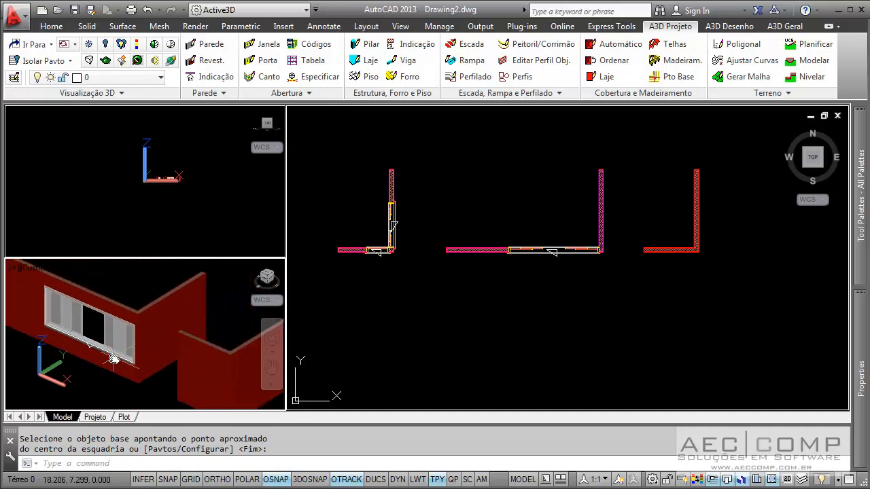
pyautogui.moveTo(575, 328); pyautogui.dragTo(596, 333, button='middle')
# Start a new window for the third L-shaped wall and import the frame styles from EsquadriasVidroTemperado.dwg
pyautogui.click(707, 270)
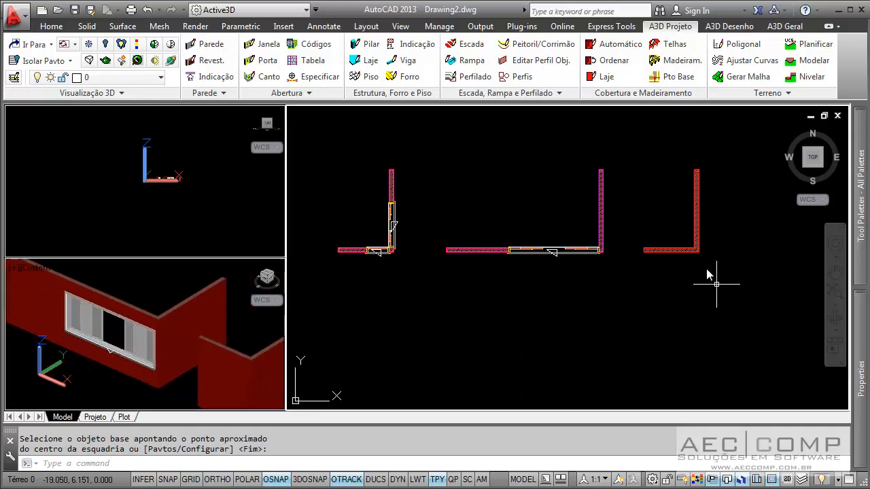
pyautogui.scroll(5, 700, 256)
pyautogui.moveTo(678, 230); pyautogui.dragTo(549, 321, button='middle')
pyautogui.scroll(-4, 554, 292)
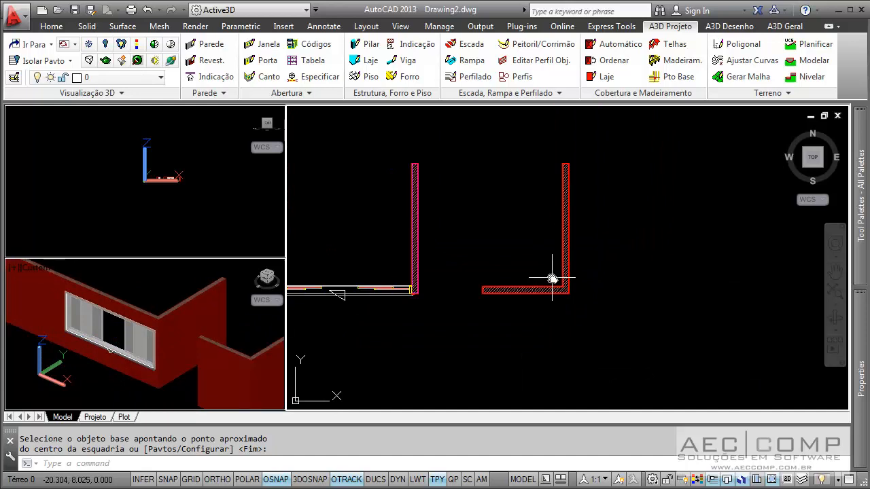
pyautogui.write('ja')
pyautogui.press('Return')
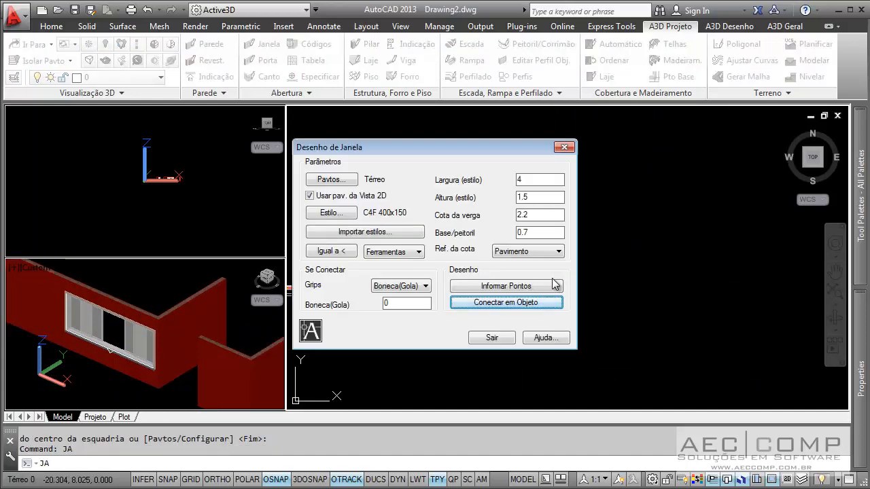
pyautogui.click(381, 233)
pyautogui.moveTo(596, 233); pyautogui.dragTo(596, 262)
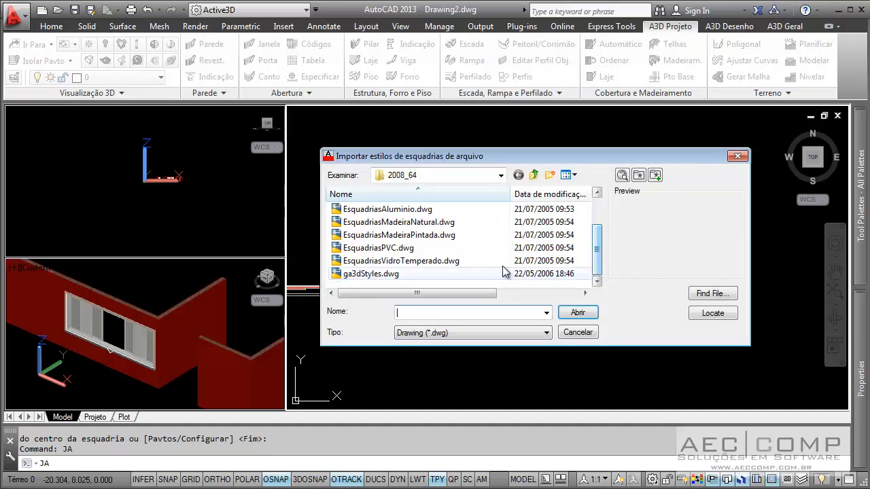
pyautogui.click(399, 262)
pyautogui.click(585, 314)
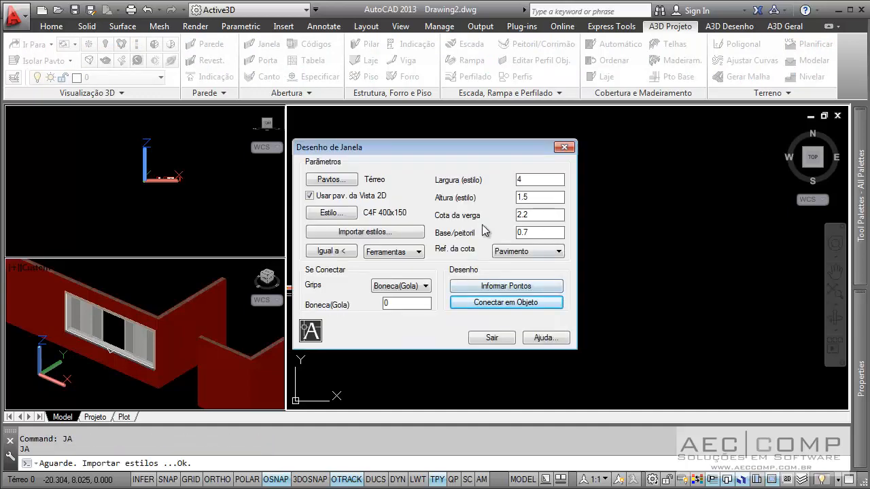
# Make a copy of the imported window style VT Fixo 60
pyautogui.click(348, 217)
pyautogui.scroll(-4, 486, 292)
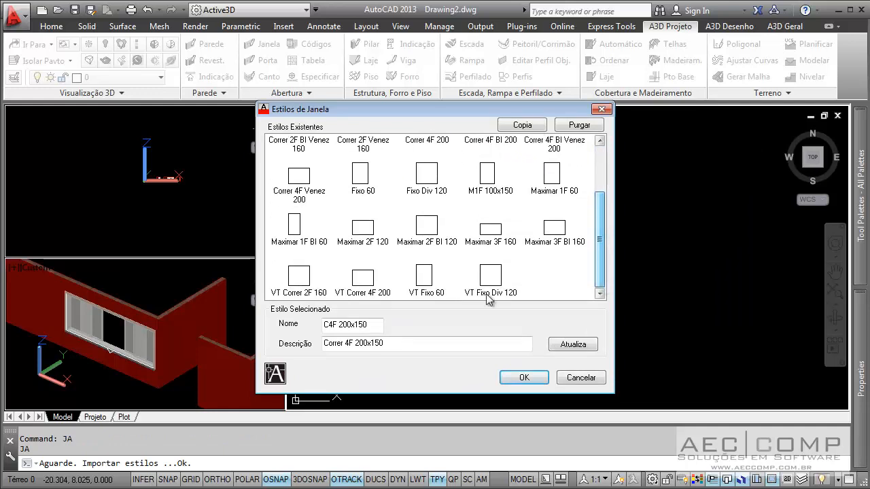
pyautogui.click(487, 298)
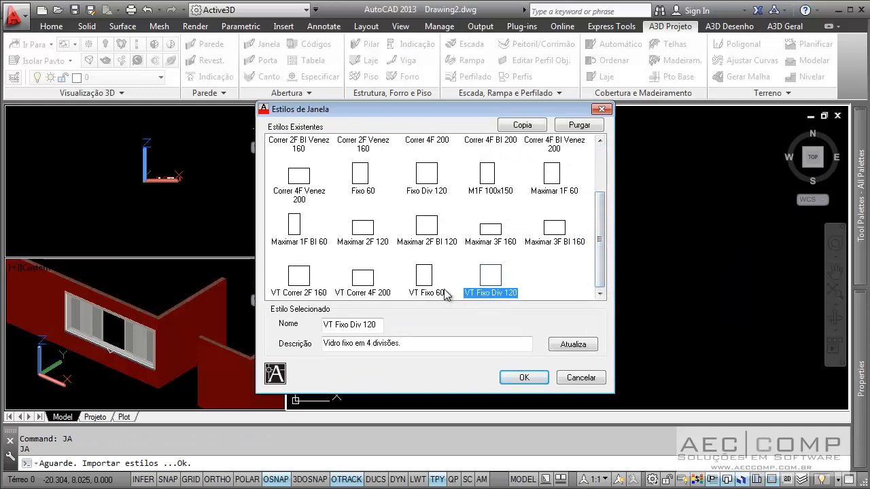
pyautogui.click(432, 297)
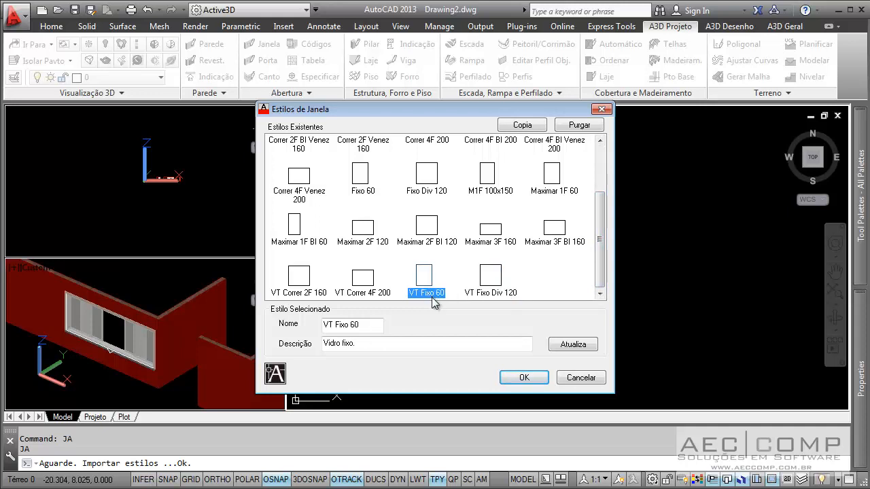
pyautogui.click(520, 125)
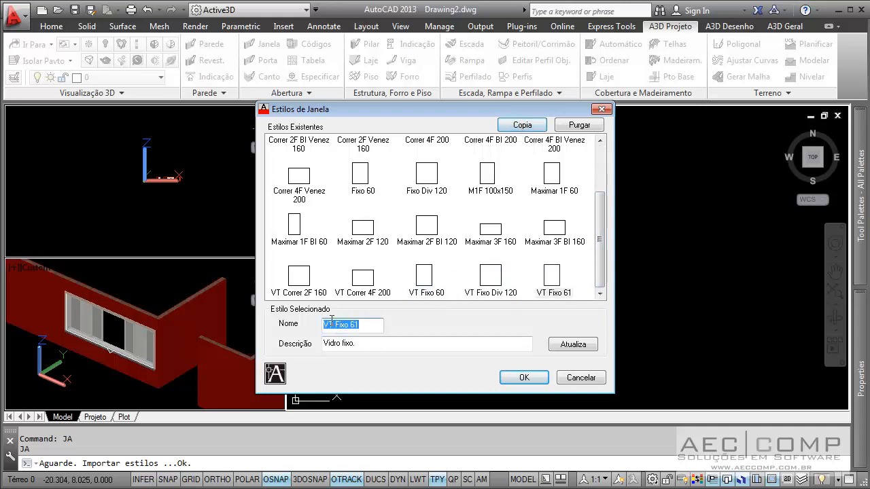
# Name the copied style VTF 100x100, describe it as "Vidro Temperado Fixo 100x100", and choose it for the new window
pyautogui.moveTo(328, 323); pyautogui.dragTo(363, 323)
pyautogui.write('TF')
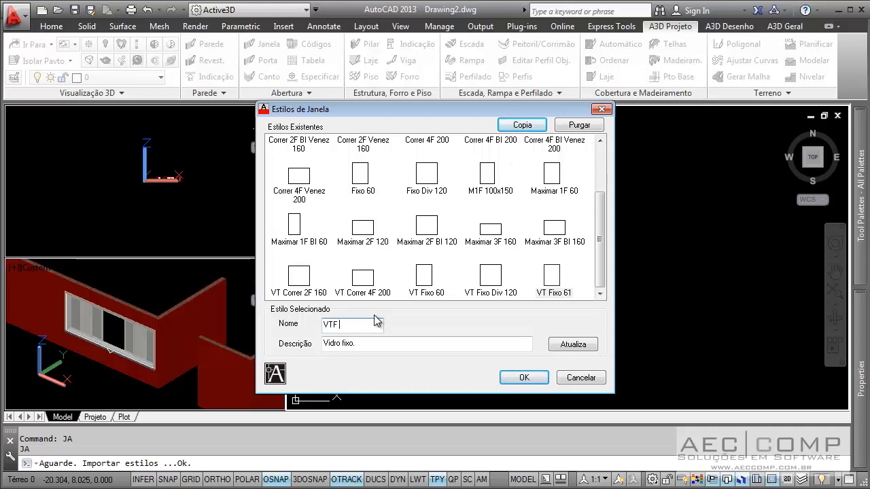
pyautogui.write(' 100x100')
pyautogui.moveTo(385, 344); pyautogui.dragTo(277, 350)
pyautogui.write('Vidro Tempe')
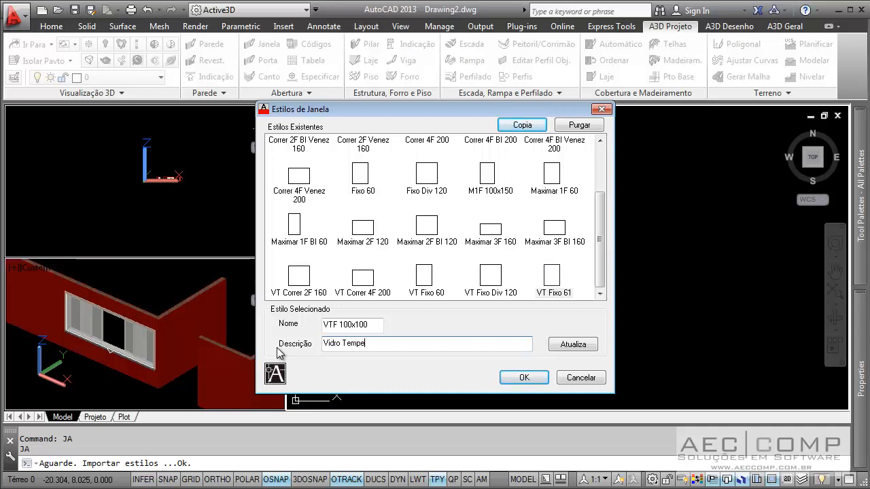
pyautogui.write('rado Fixo 100x100')
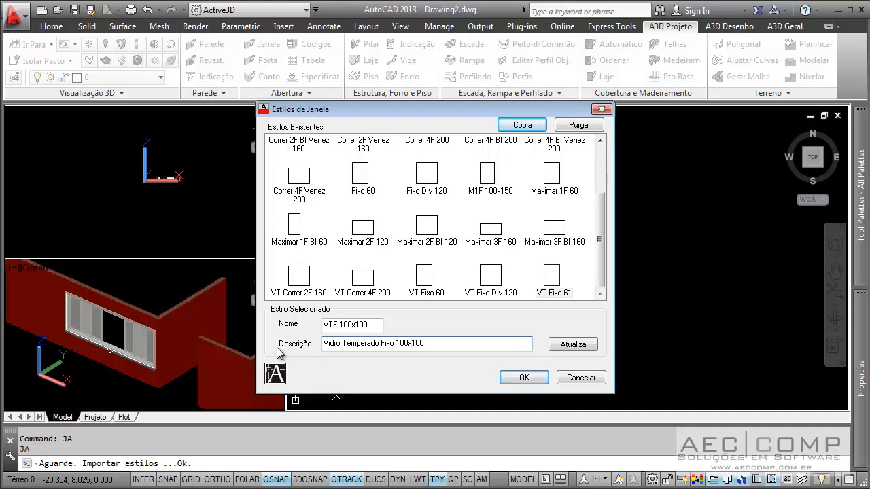
pyautogui.click(575, 346)
pyautogui.click(537, 379)
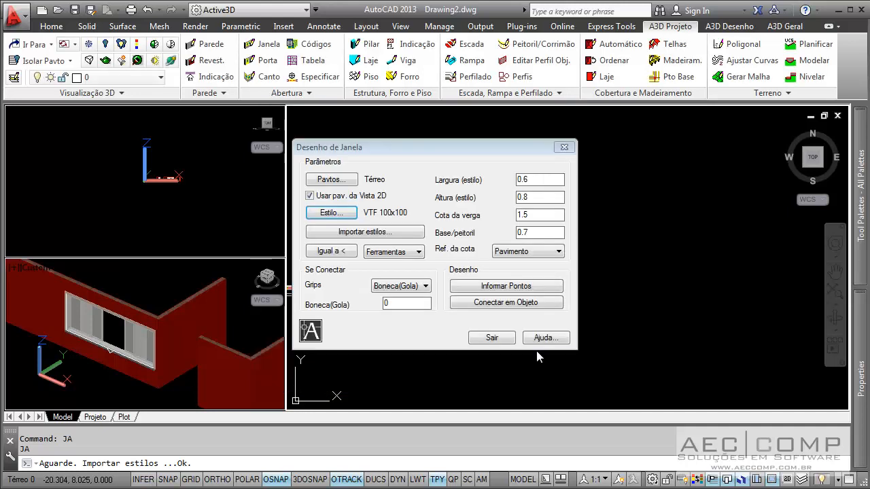
# Place the VTF 100x100 window, 1 wide and 1 high, in the third L's horizontal leg from the inner corner, with the inner area as inside
pyautogui.doubleClick(534, 179)
pyautogui.write('1')
pyautogui.press('Tab')
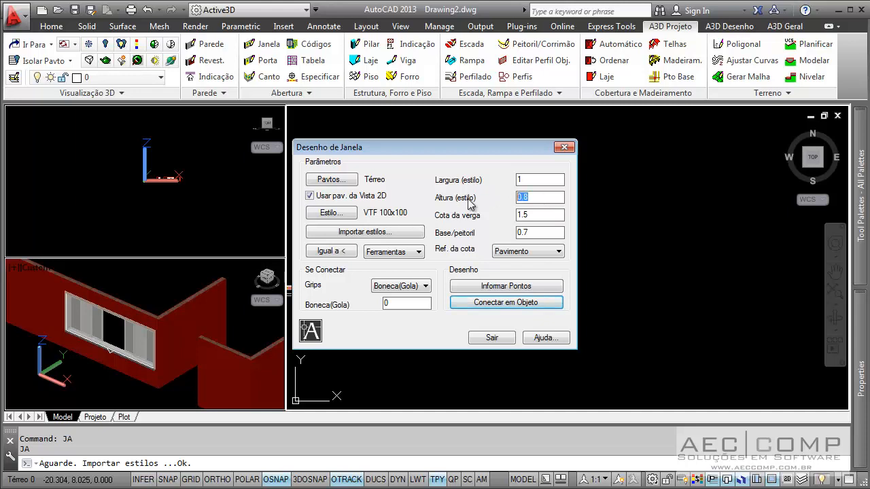
pyautogui.write('1')
pyautogui.click(520, 304)
pyautogui.scroll(3, 554, 291)
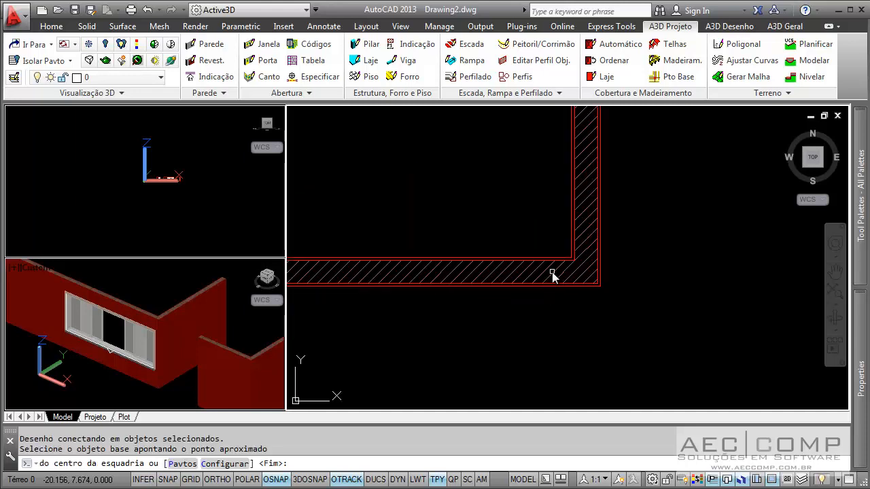
pyautogui.click(555, 273)
pyautogui.click(571, 260)
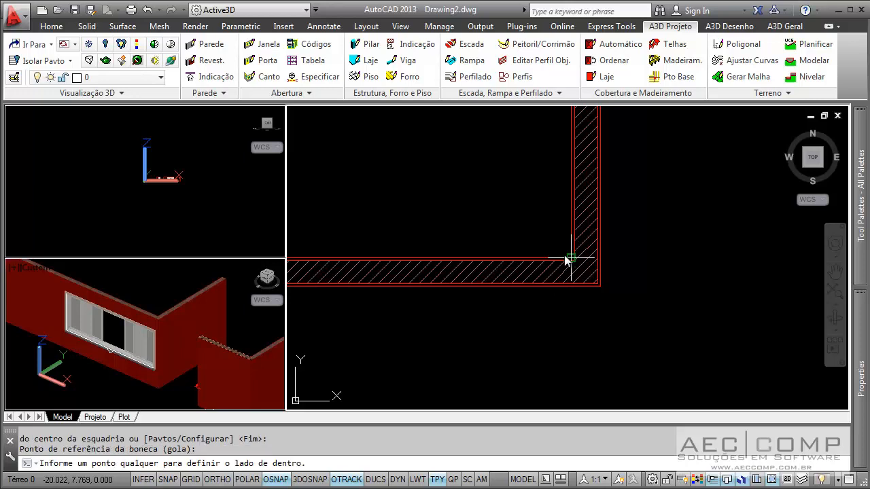
pyautogui.click(480, 208)
pyautogui.press('Escape')
# Start another window for the third L-shaped wall and make a copy of the style VTF 100x100
pyautogui.click(212, 385)
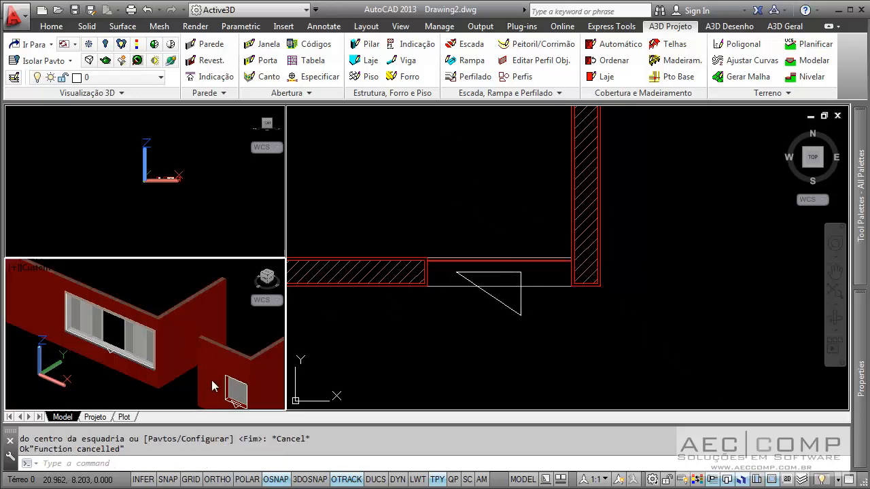
pyautogui.moveTo(205, 371); pyautogui.dragTo(185, 348, button='middle')
pyautogui.scroll(5, 174, 346)
pyautogui.click(567, 311)
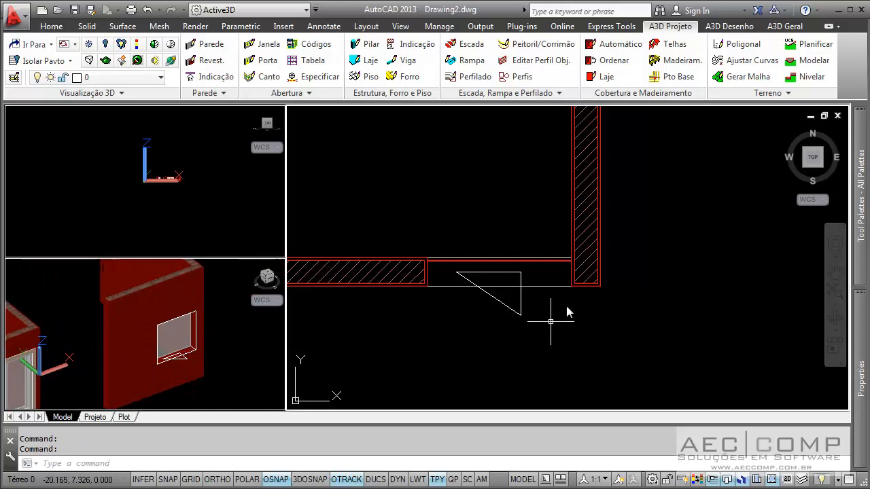
pyautogui.scroll(-5, 567, 311)
pyautogui.write('ja')
pyautogui.press('Return')
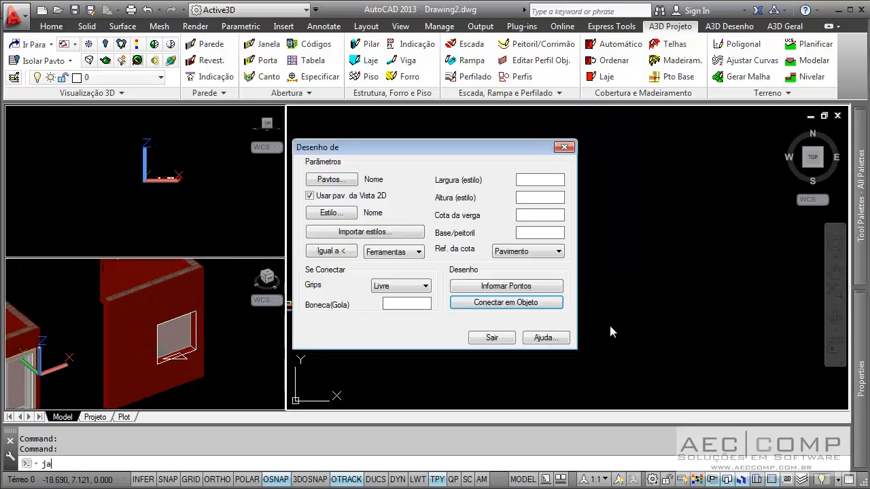
pyautogui.click(333, 214)
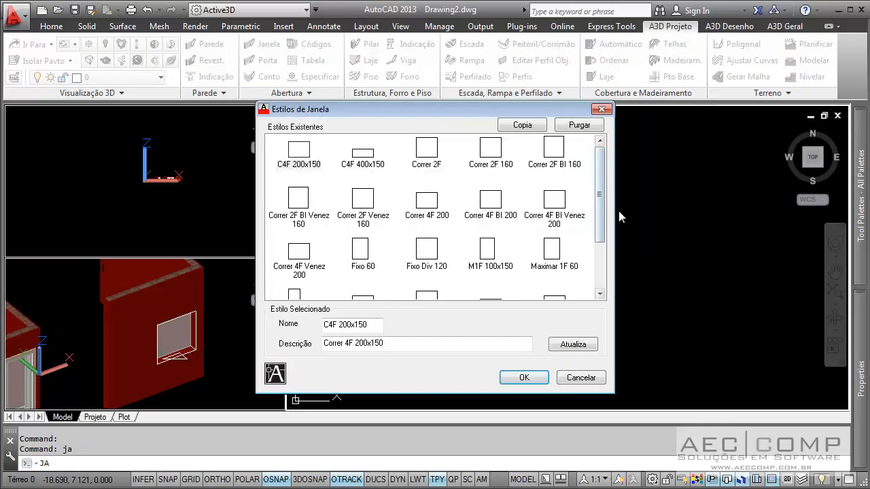
pyautogui.moveTo(604, 207); pyautogui.dragTo(610, 265)
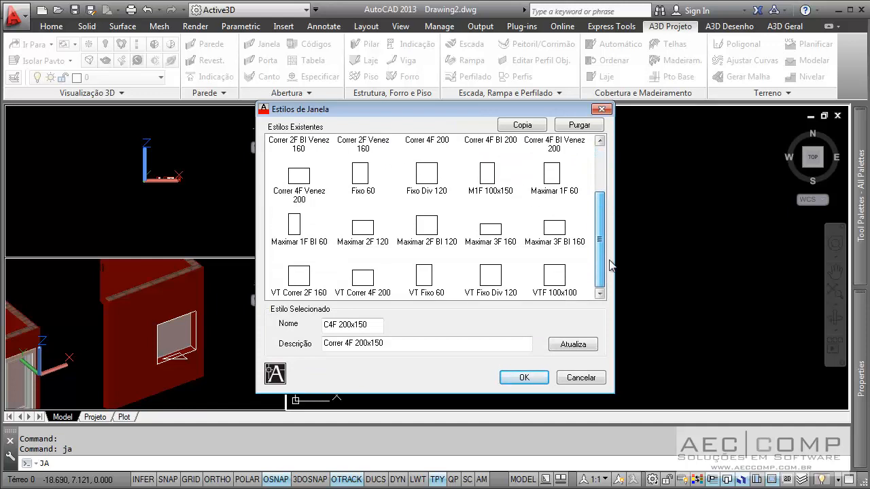
pyautogui.click(555, 275)
pyautogui.click(522, 124)
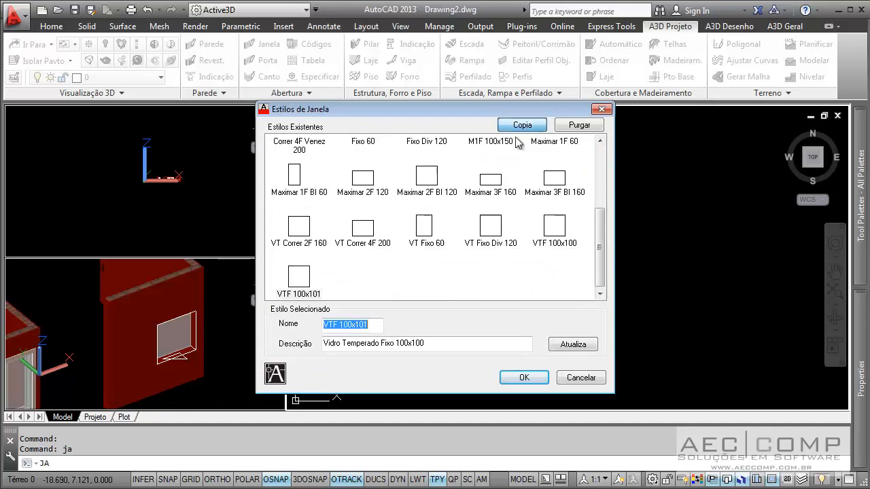
# Name the copied style VTF 300x100, update the dimensions in its description to match, and choose it for the new window
pyautogui.click(346, 324)
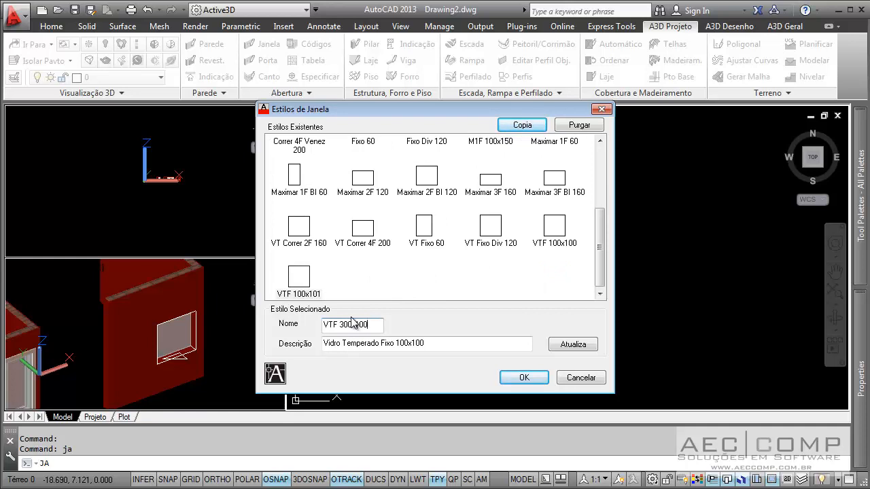
pyautogui.click(400, 343)
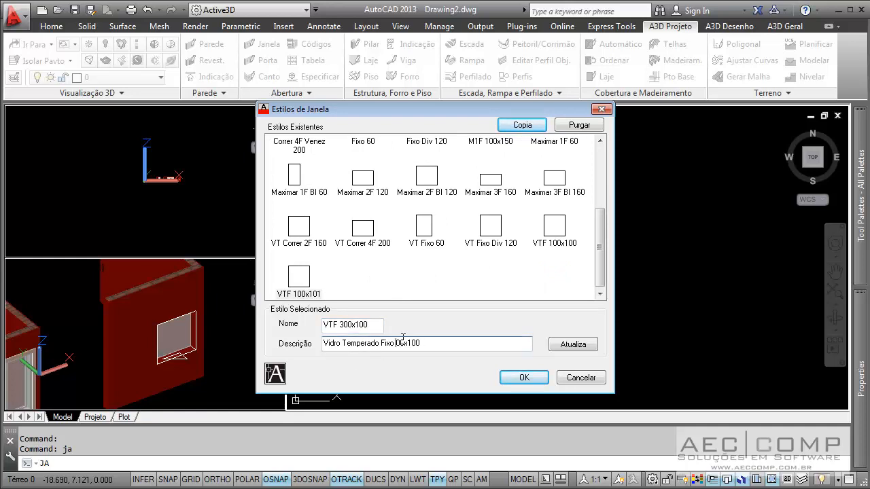
pyautogui.click(573, 344)
pyautogui.click(524, 377)
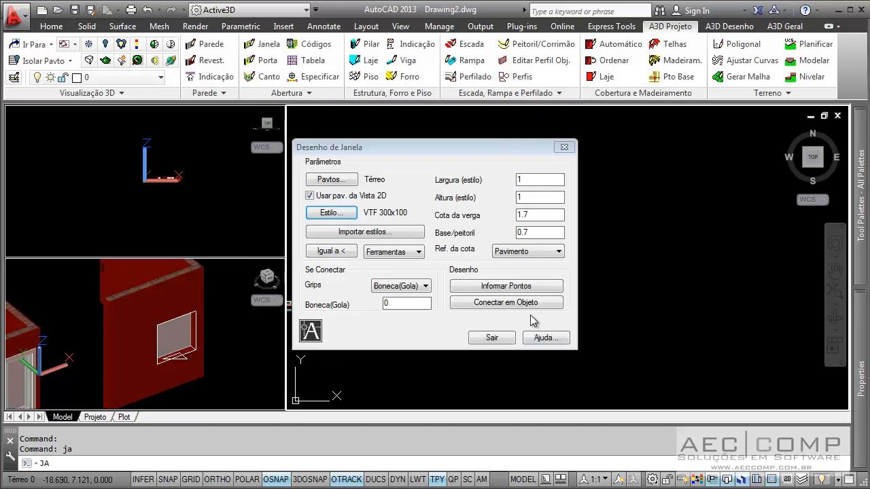
# Set the window width to 3 and place it in the third L's vertical leg from the inner corner, with the inner area as inside
pyautogui.doubleClick(533, 182)
pyautogui.write('3')
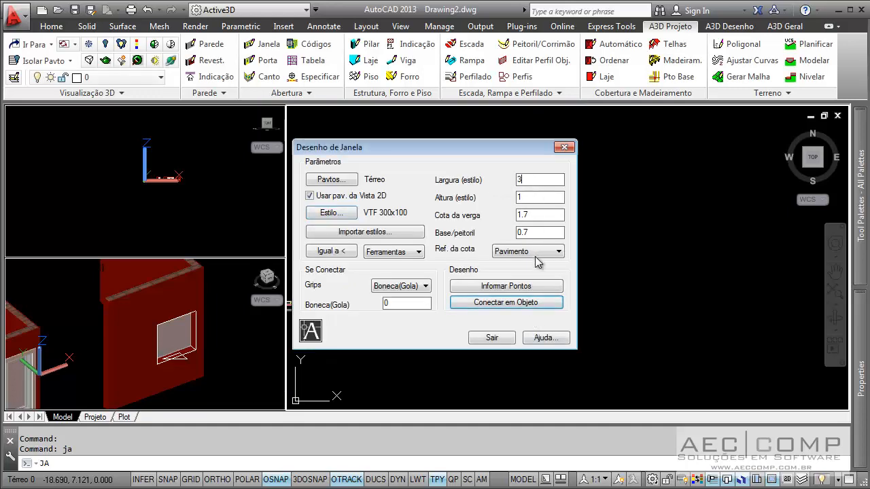
pyautogui.click(506, 303)
pyautogui.scroll(5, 558, 297)
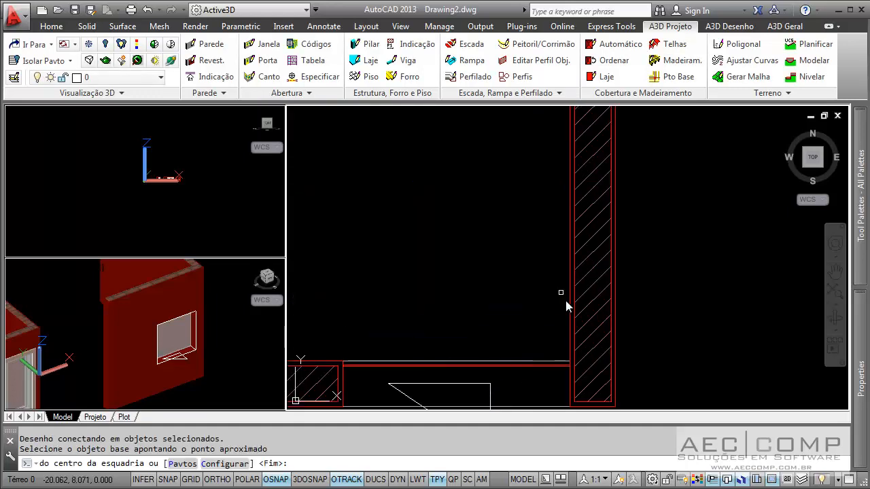
pyautogui.click(585, 310)
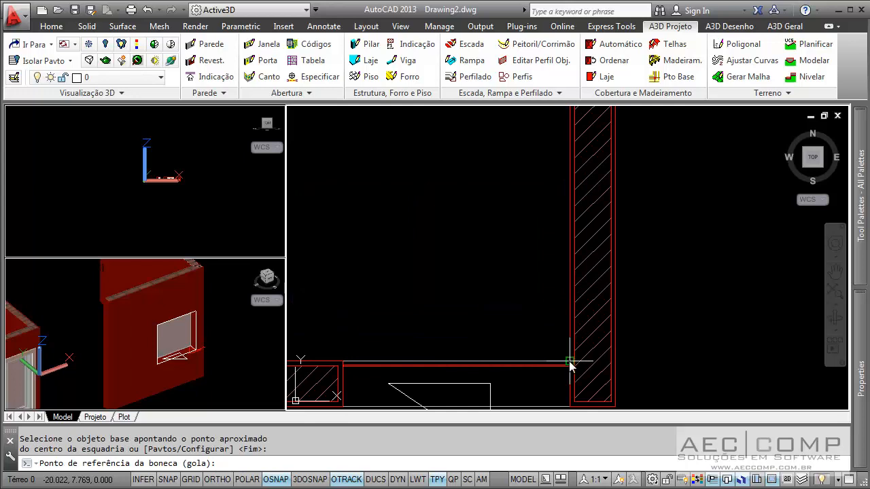
pyautogui.click(571, 363)
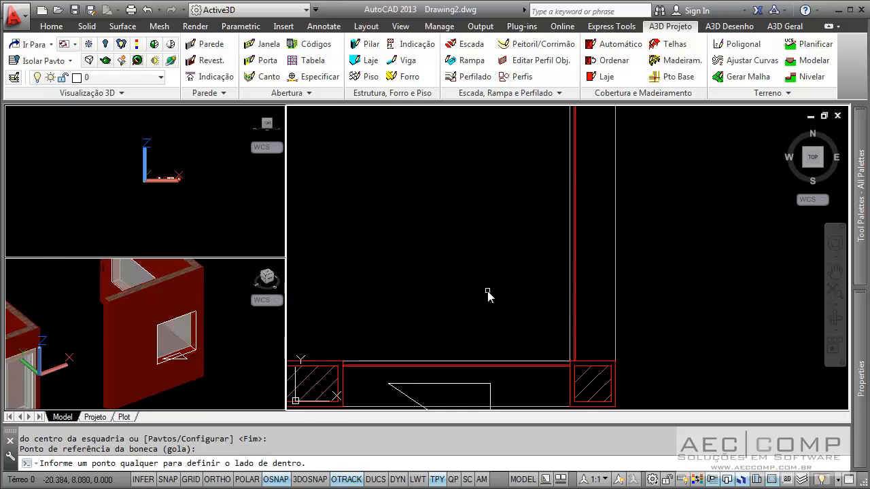
pyautogui.scroll(-5, 541, 273)
pyautogui.press('Return')
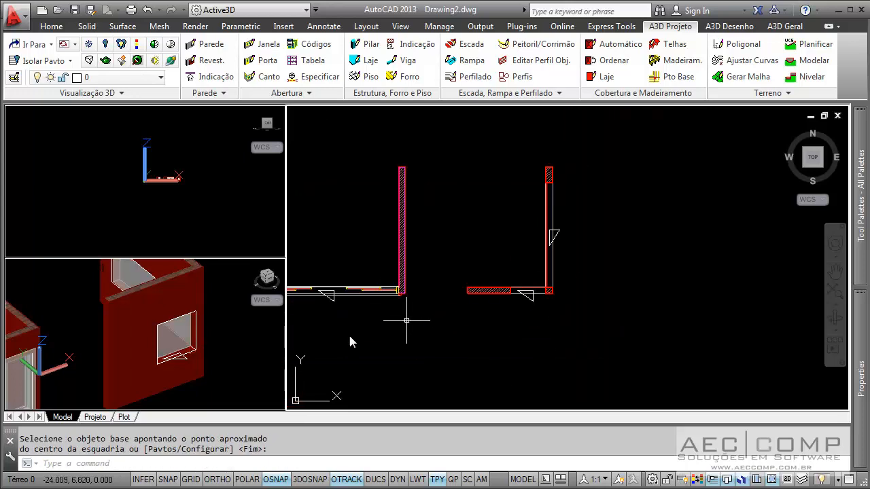
# Examine the windows on all three L-shaped walls in the 3D view, comparing how they meet the wall corners
pyautogui.click(161, 350)
pyautogui.scroll(-3, 160, 321)
pyautogui.keyDown('shift'); pyautogui.moveTo(164, 329); pyautogui.dragTo(200, 377, button='middle'); pyautogui.keyUp('shift')
pyautogui.scroll(-1, 176, 360)
pyautogui.scroll(-1, 143, 344)
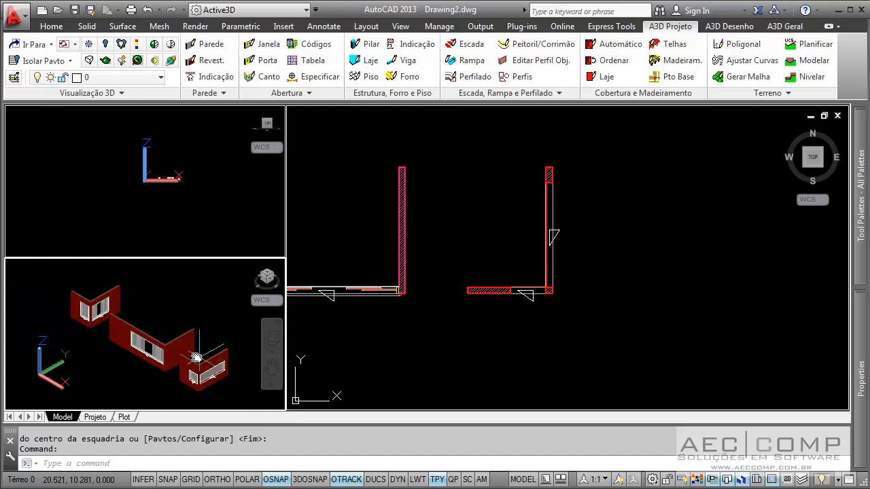
pyautogui.scroll(2, 158, 364)
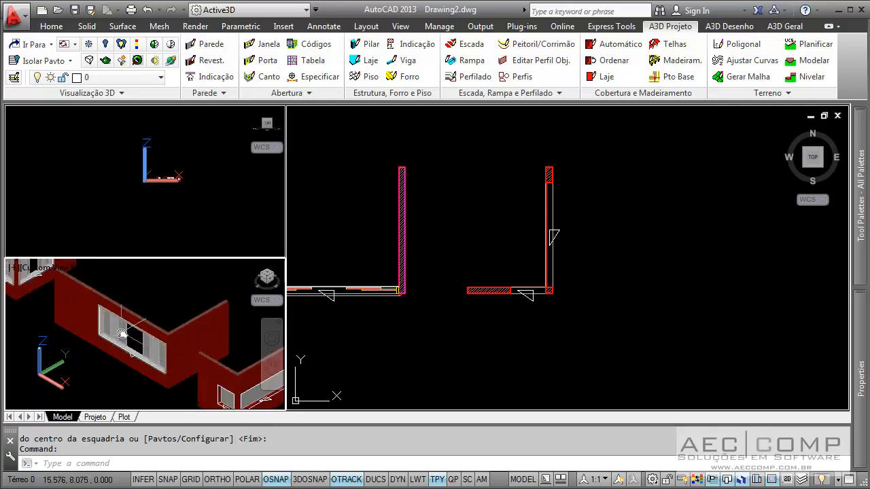
pyautogui.scroll(-2, 123, 332)
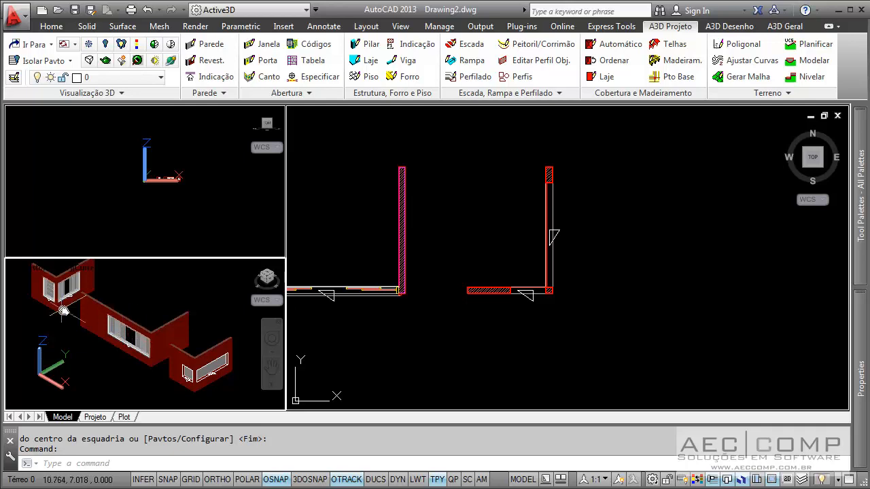
pyautogui.scroll(-1, 88, 330)
pyautogui.scroll(3, 136, 354)
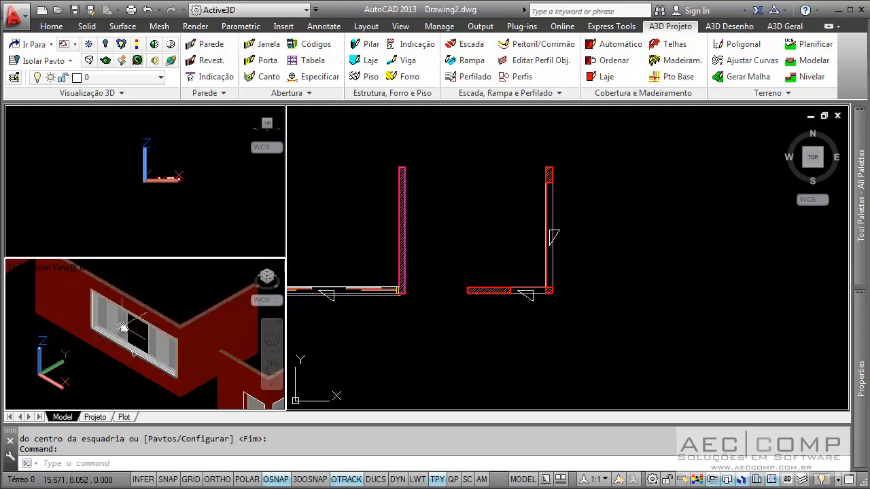
pyautogui.scroll(-4, 134, 329)
pyautogui.scroll(5, 196, 366)
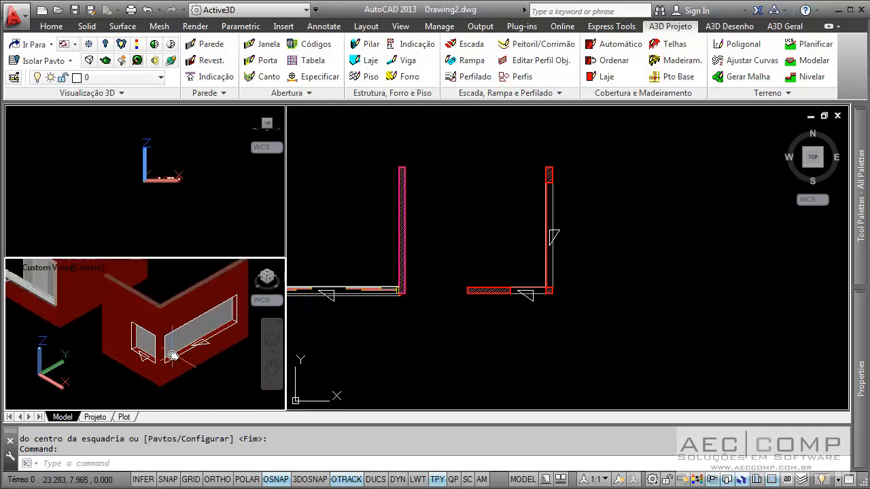
pyautogui.scroll(-1, 173, 355)
pyautogui.scroll(5, 162, 348)
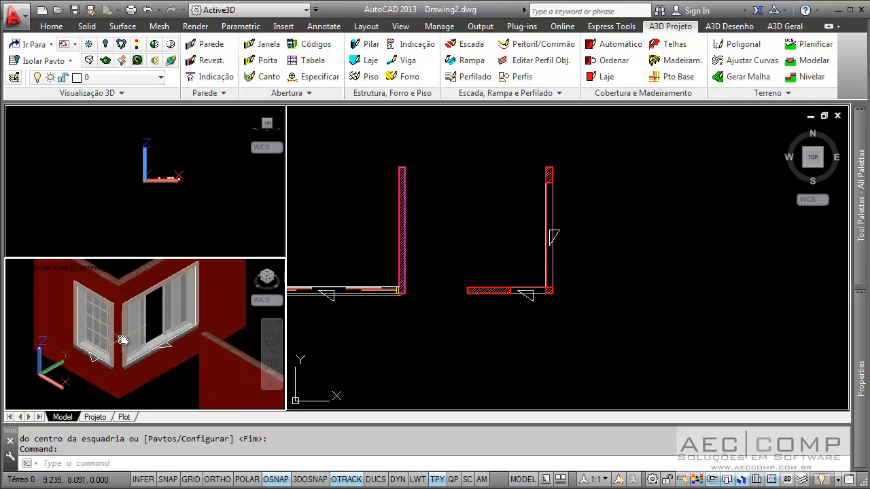
# Bring the first two L-shaped walls into the plan view and turn on the display of the classic menu bar
pyautogui.click(363, 333)
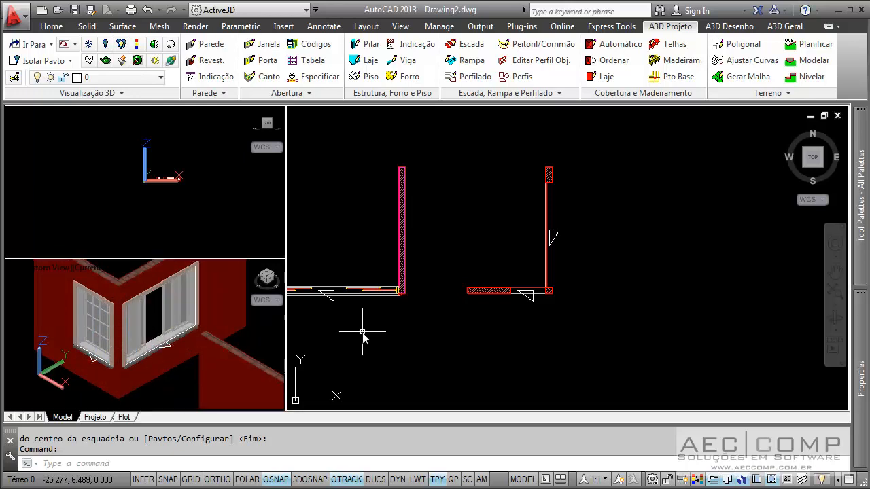
pyautogui.scroll(-3, 407, 294)
pyautogui.moveTo(382, 310); pyautogui.dragTo(474, 307, button='middle')
pyautogui.scroll(3, 374, 294)
pyautogui.moveTo(372, 293); pyautogui.dragTo(471, 303, button='middle')
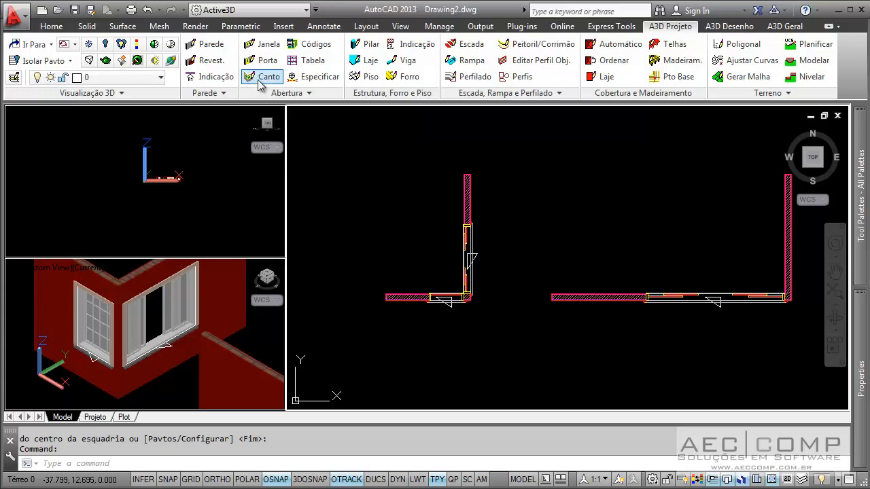
pyautogui.click(316, 10)
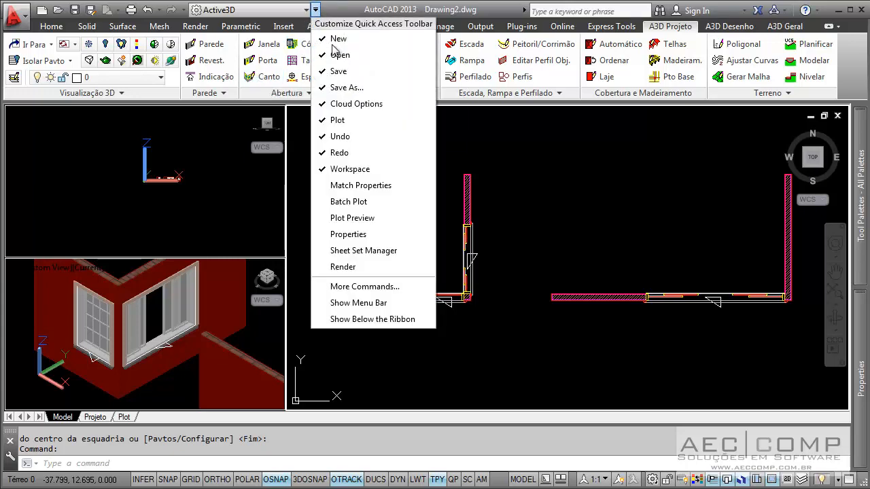
pyautogui.click(358, 302)
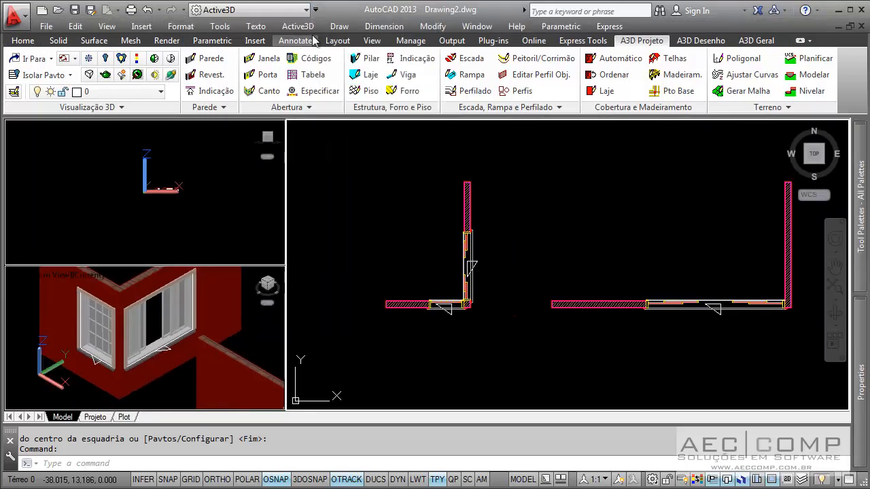
# Join the first L's two windows at the wall corner with Esquadria de Canto, using the Dupla type
pyautogui.click(298, 25)
pyautogui.moveTo(330, 80)
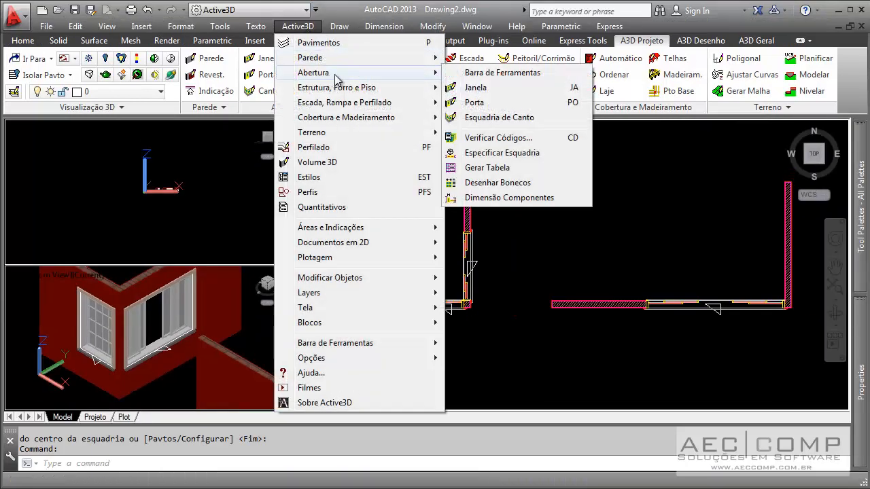
pyautogui.click(498, 120)
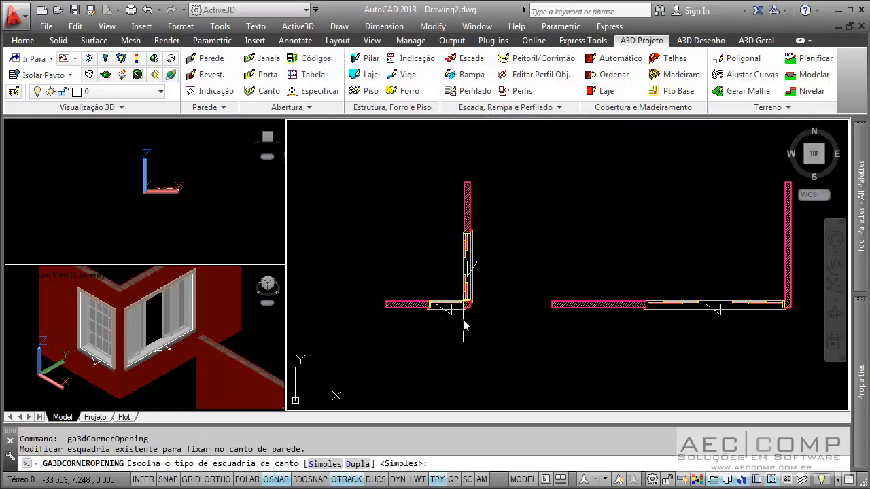
pyautogui.press('Return')
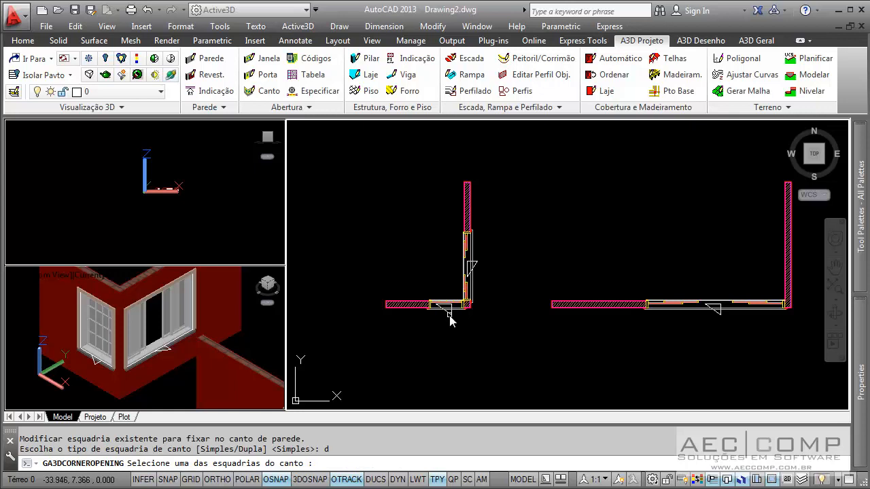
pyautogui.scroll(2, 450, 321)
pyautogui.click(449, 315)
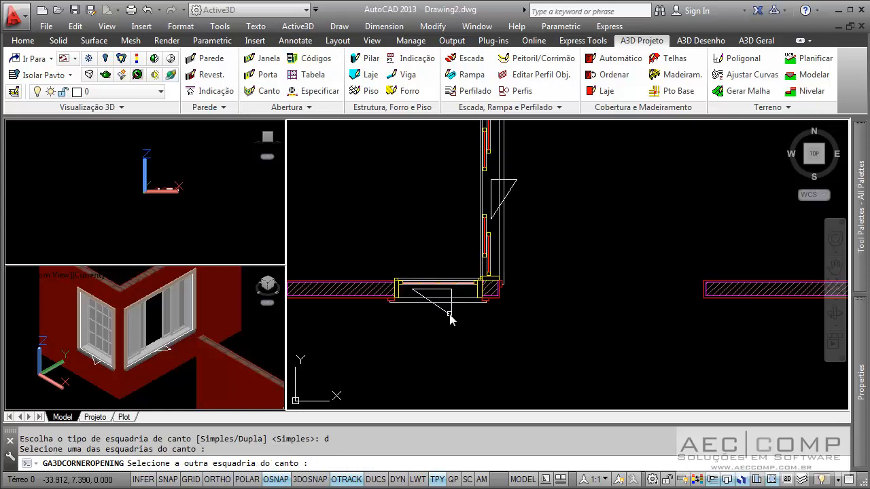
pyautogui.click(514, 180)
# Inspect the first L's joined window corner up close in the plan and 3D views
pyautogui.scroll(2, 501, 289)
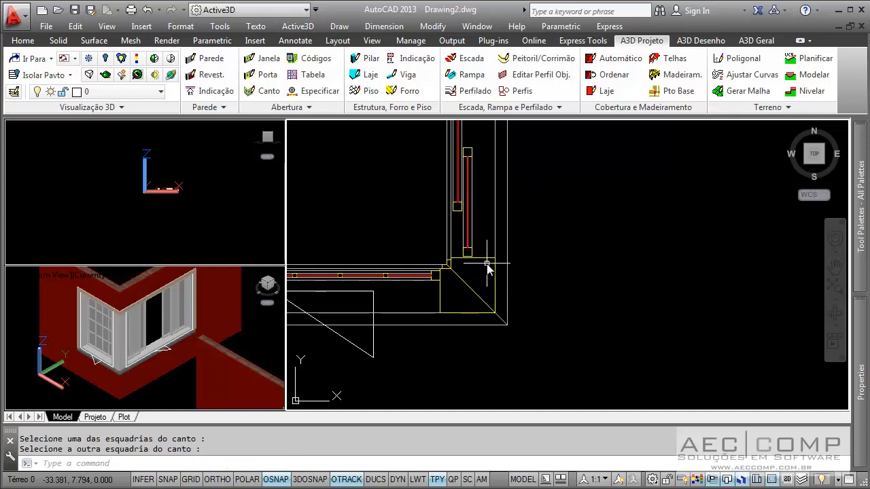
pyautogui.scroll(1, 440, 270)
pyautogui.scroll(1, 439, 275)
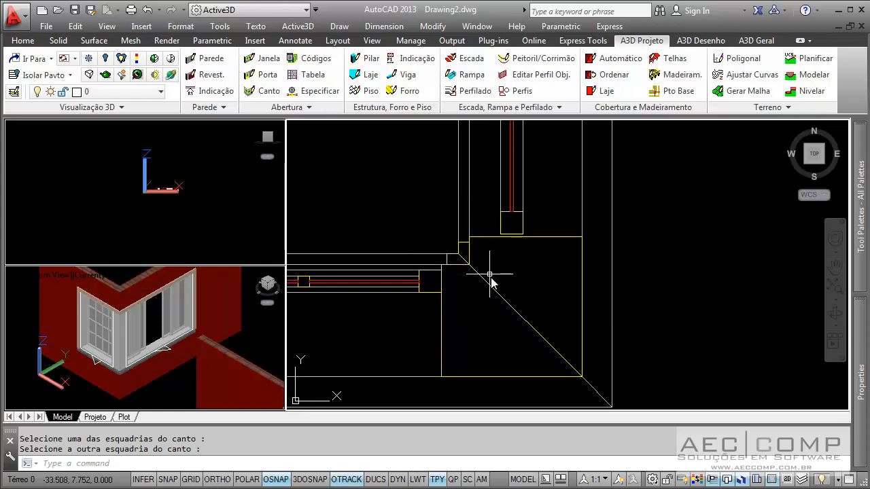
pyautogui.scroll(-2, 490, 275)
pyautogui.click(130, 350)
pyautogui.scroll(2, 129, 351)
pyautogui.keyDown('shift'); pyautogui.moveTo(134, 355); pyautogui.dragTo(69, 357, button='middle'); pyautogui.keyUp('shift')
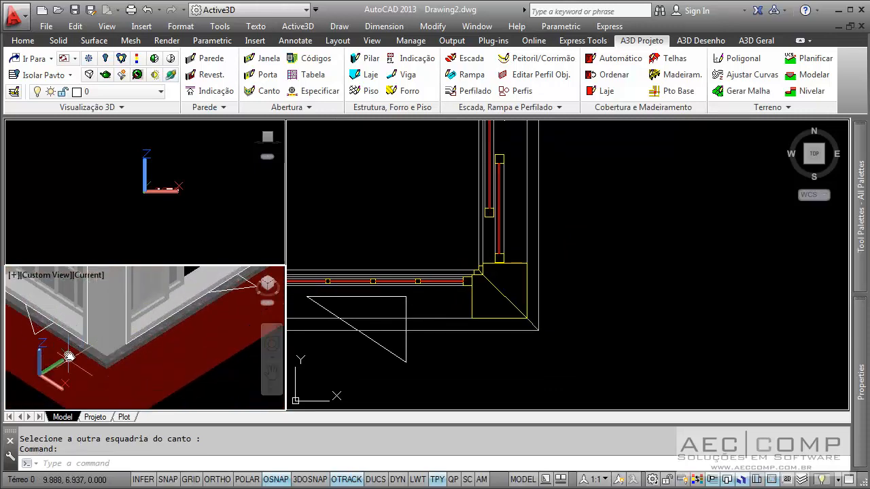
pyautogui.scroll(-2, 134, 334)
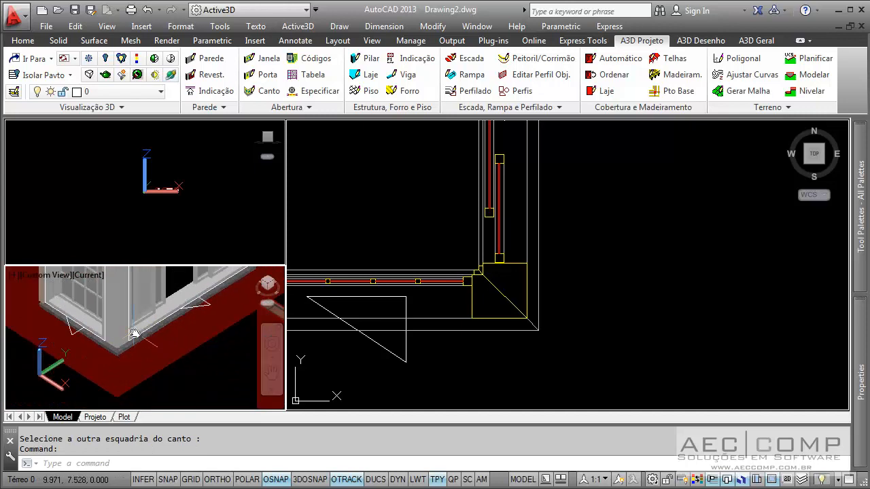
# Fit the second L's sliding window around the wall corner with Esquadria de Canto, using the Simples type
pyautogui.scroll(-2, 136, 334)
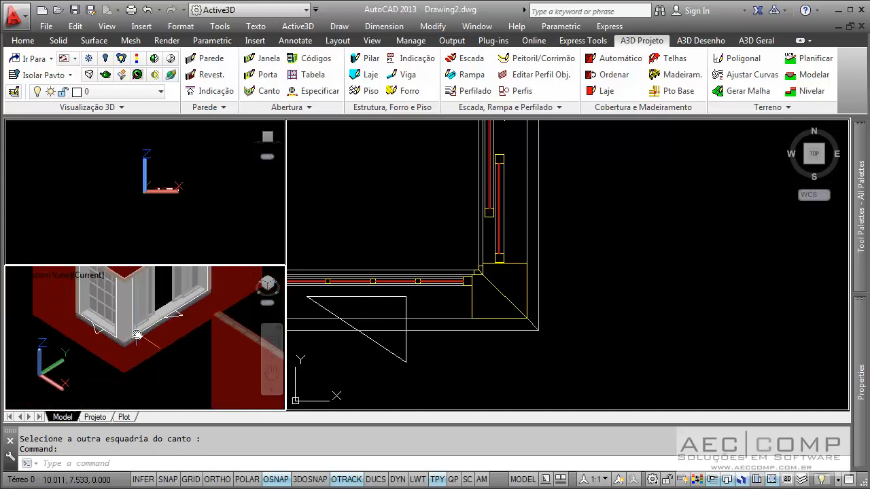
pyautogui.scroll(-3, 129, 340)
pyautogui.scroll(4, 179, 398)
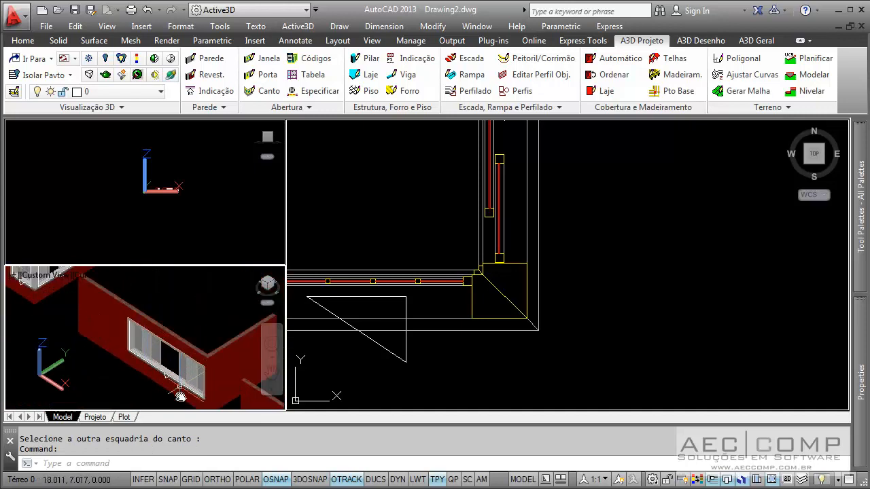
pyautogui.moveTo(179, 397); pyautogui.dragTo(136, 377, button='middle')
pyautogui.click(602, 311)
pyautogui.scroll(-5, 551, 258)
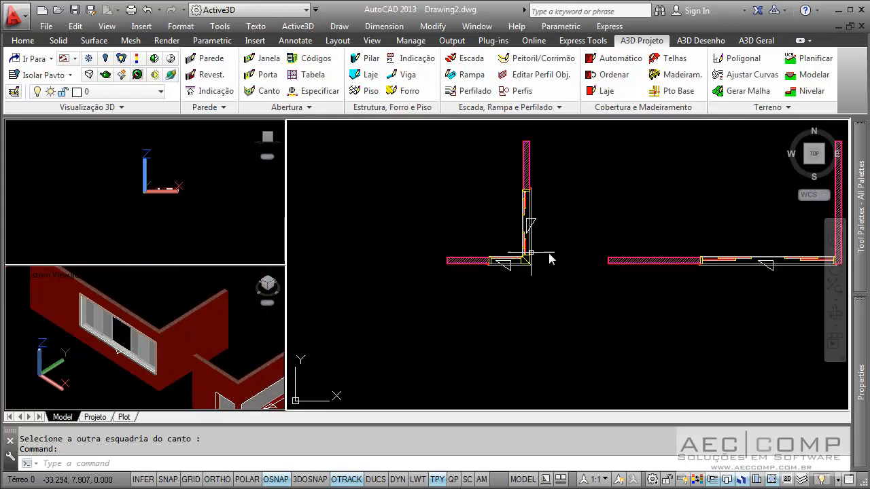
pyautogui.scroll(-4, 632, 267)
pyautogui.moveTo(632, 267); pyautogui.dragTo(489, 276, button='middle')
pyautogui.scroll(6, 560, 278)
pyautogui.moveTo(569, 278); pyautogui.dragTo(527, 321, button='middle')
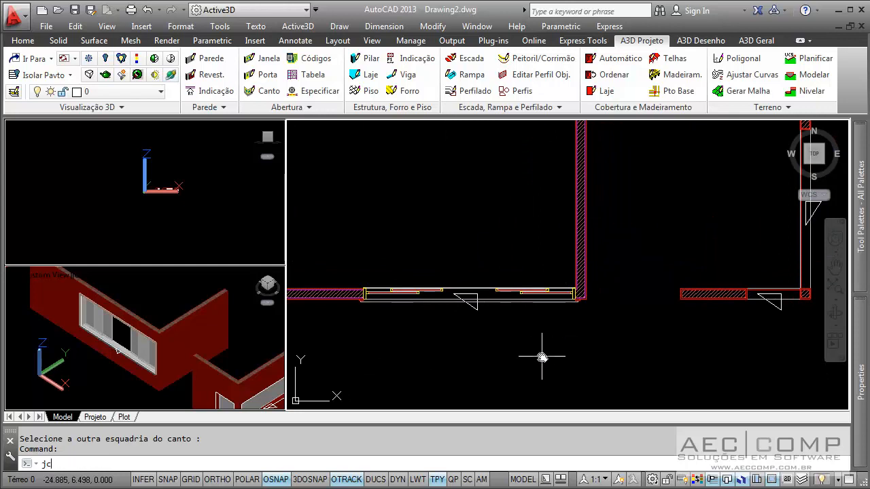
pyautogui.press('Return')
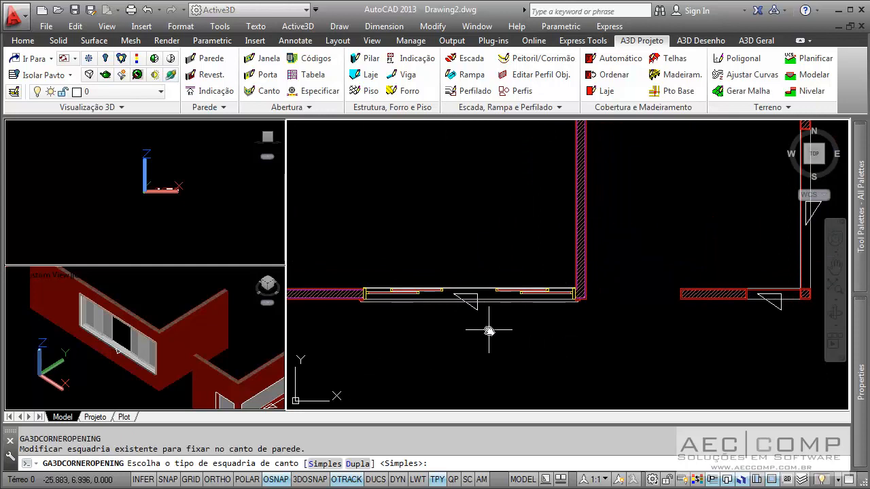
pyautogui.press('Return')
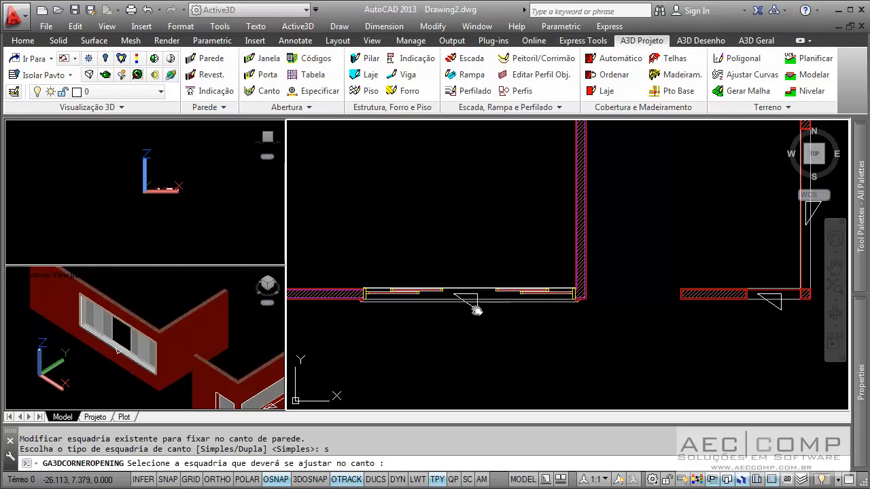
pyautogui.click(476, 310)
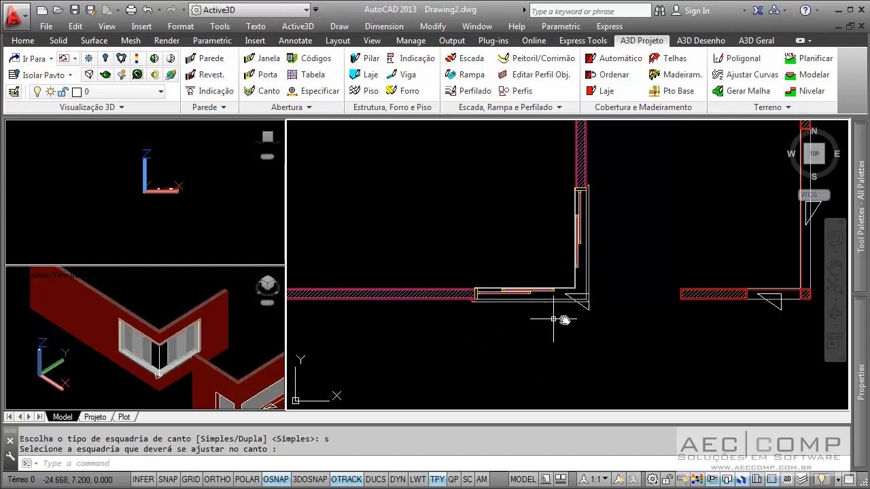
# Set Abertura (%) of the second L's corner window to 0
pyautogui.click(177, 335)
pyautogui.moveTo(222, 371); pyautogui.dragTo(129, 360, button='middle')
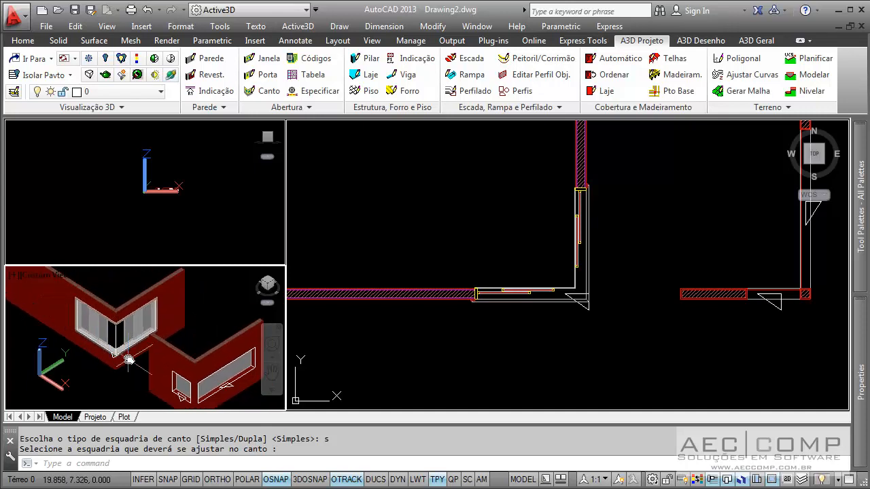
pyautogui.scroll(4, 125, 357)
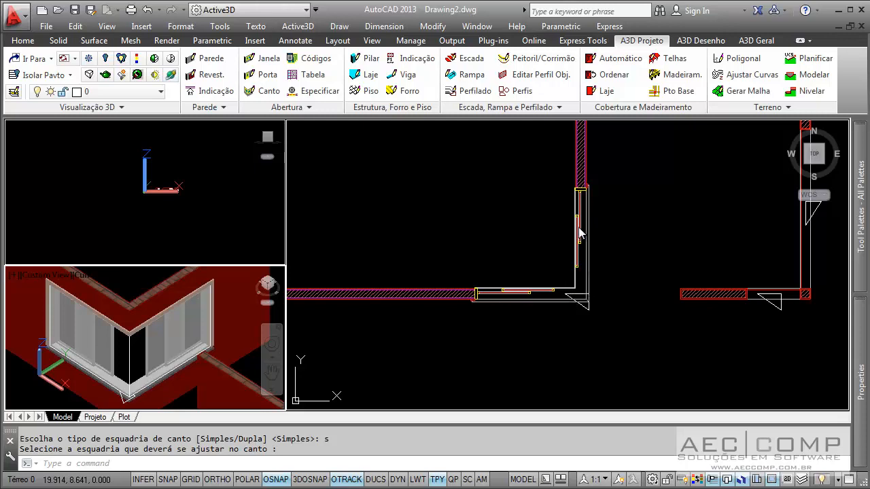
pyautogui.click(129, 404)
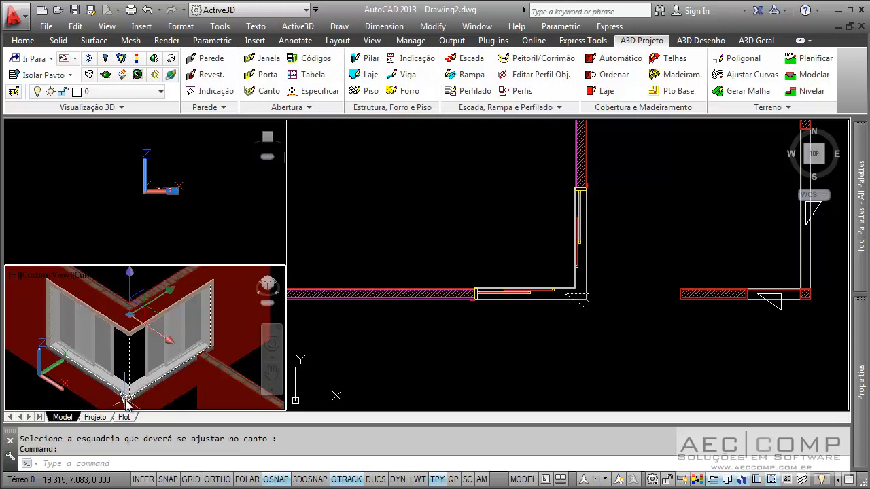
pyautogui.moveTo(858, 393)
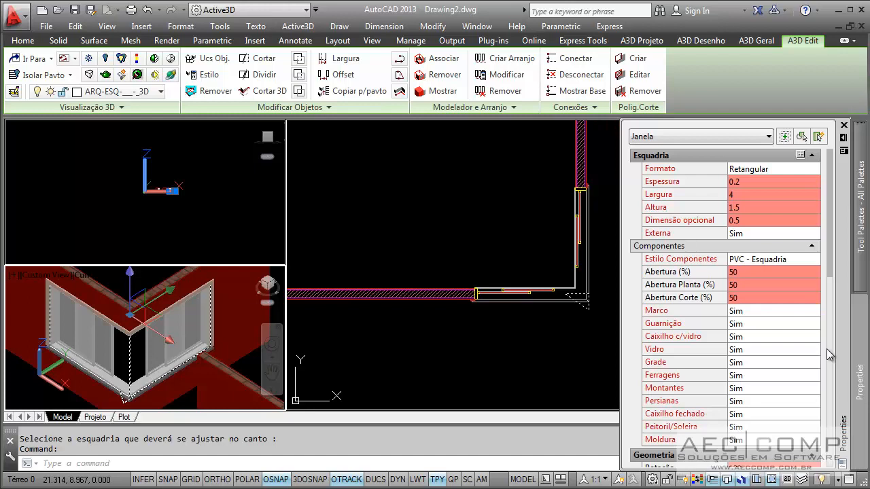
pyautogui.click(753, 272)
pyautogui.press('Tab')
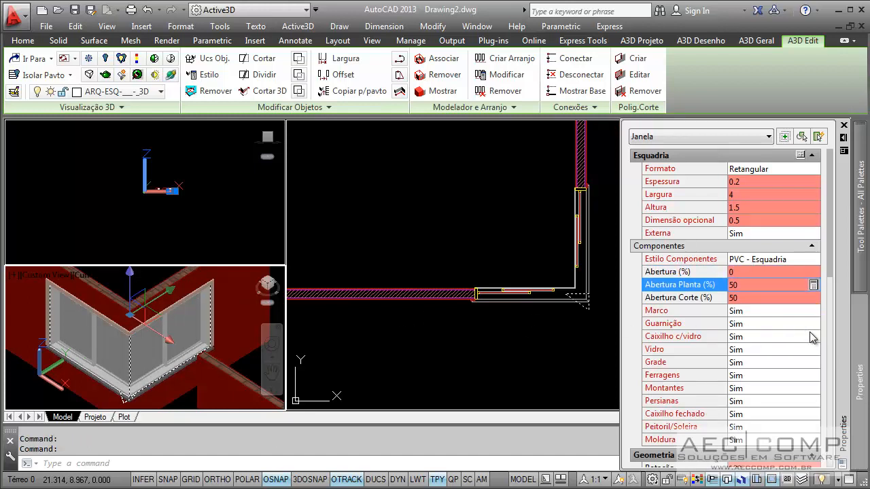
pyautogui.press('Escape')
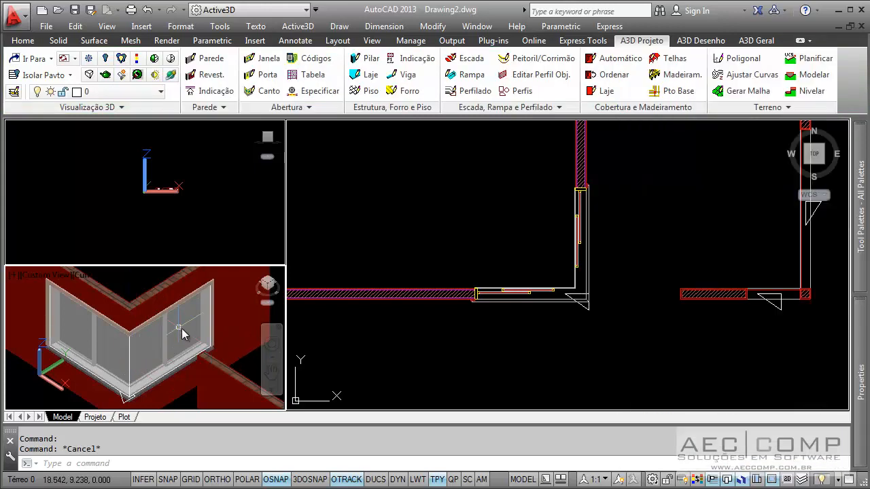
# Examine the second L's corner window in the 3D and plan views, and the third L's separate windows in 3D
pyautogui.scroll(-4, 191, 359)
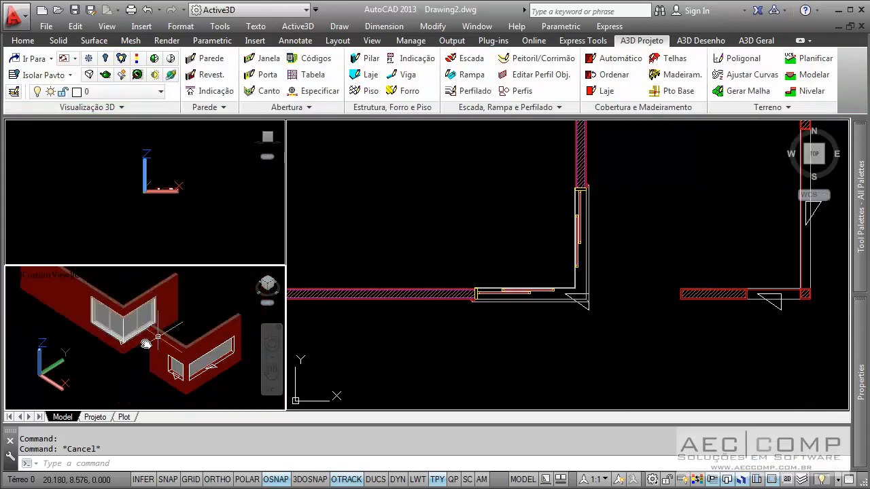
pyautogui.scroll(2, 100, 313)
pyautogui.scroll(2, 136, 330)
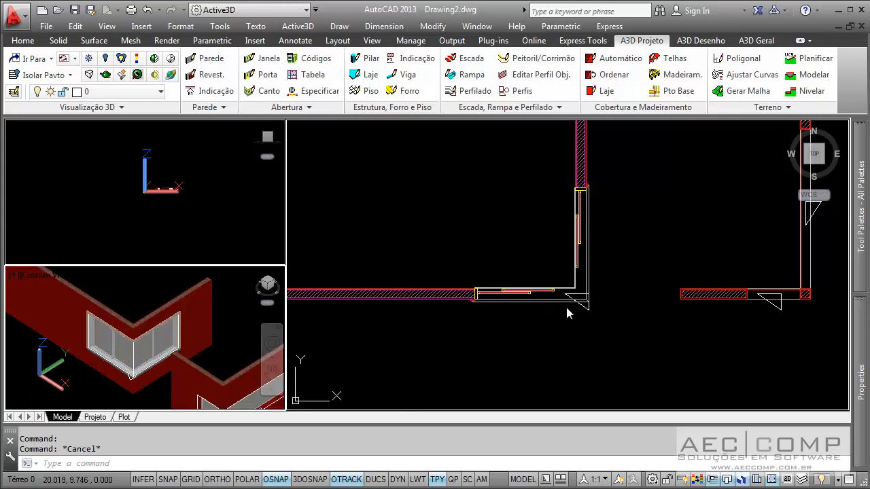
pyautogui.click(563, 285)
pyautogui.scroll(4, 562, 285)
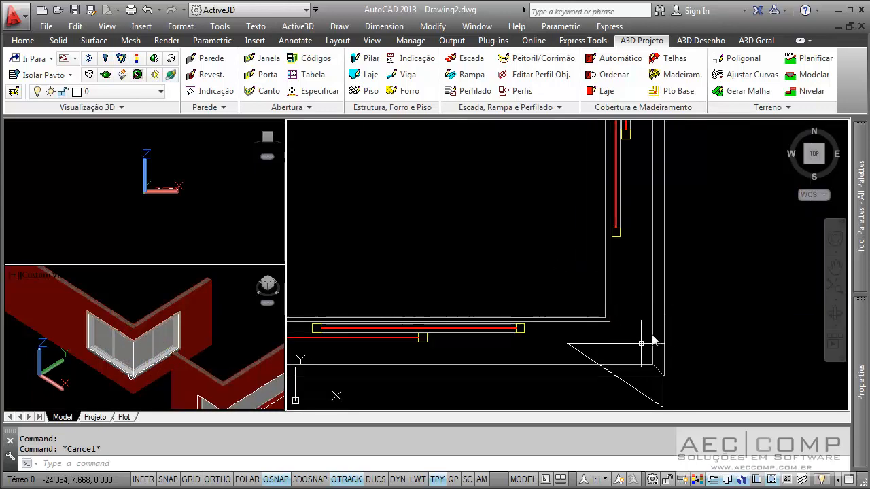
pyautogui.click(103, 345)
pyautogui.scroll(-4, 76, 303)
pyautogui.scroll(5, 132, 352)
pyautogui.moveTo(103, 383); pyautogui.dragTo(134, 354, button='middle')
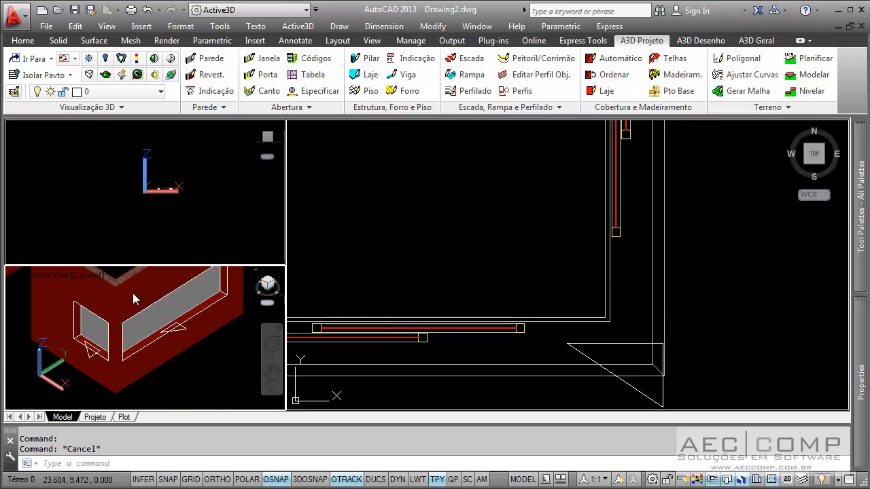
pyautogui.scroll(-5, 172, 382)
# Join the third L's two fixed glass windows at the wall corner with Esquadria de Canto, using the Dupla type
pyautogui.click(455, 300)
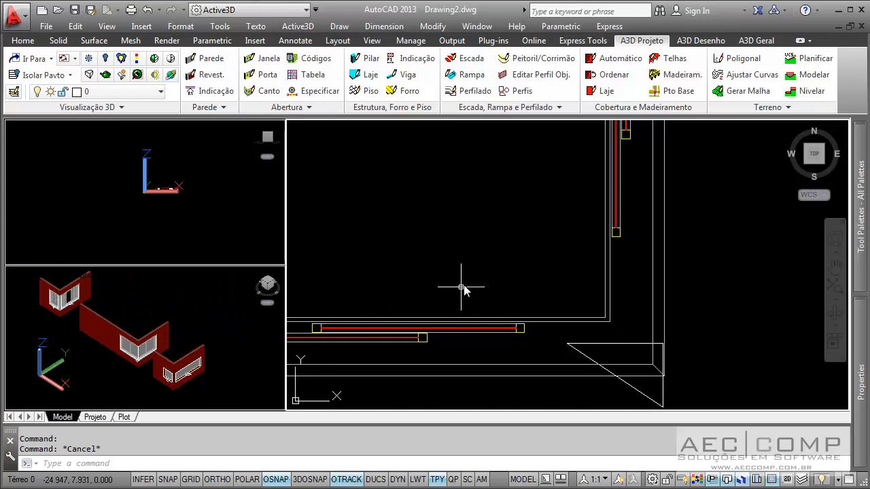
pyautogui.scroll(-4, 475, 280)
pyautogui.moveTo(788, 304); pyautogui.dragTo(494, 306, button='middle')
pyautogui.scroll(-2, 494, 306)
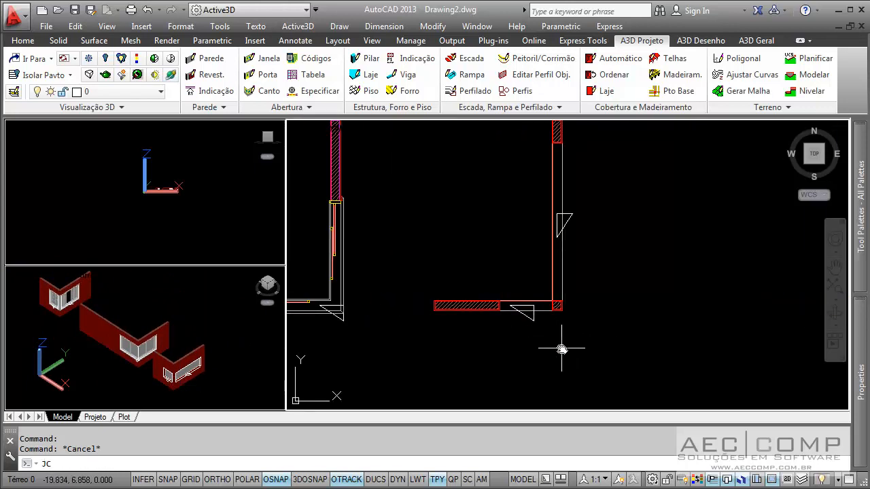
pyautogui.press('Return')
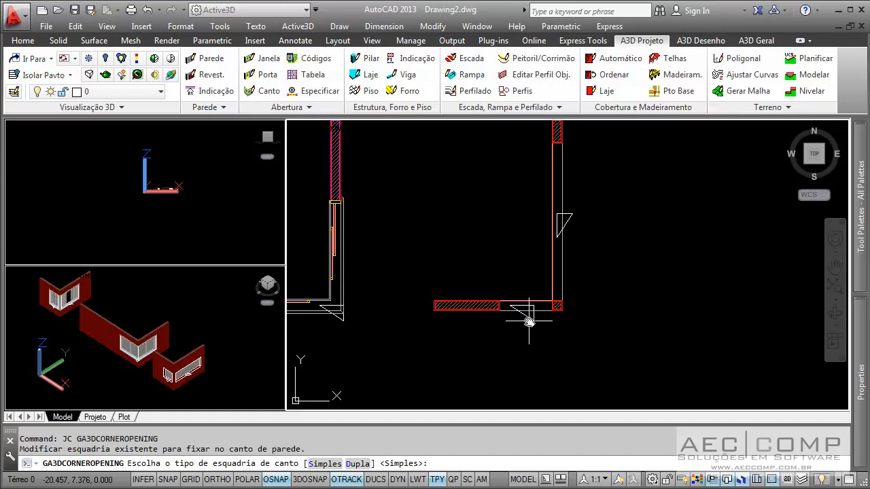
pyautogui.write('d')
pyautogui.press('Return')
pyautogui.click(532, 322)
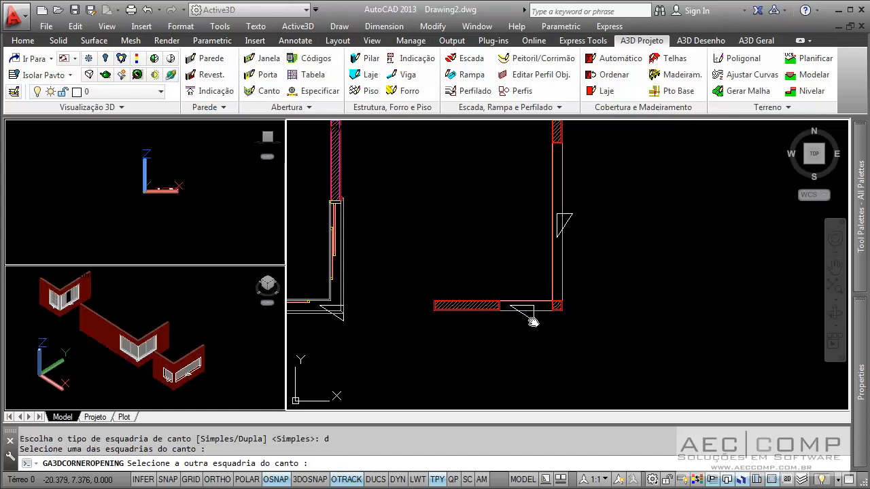
pyautogui.click(573, 217)
# Check the third L's joined corner up close and set Marco to Sim for both of its windows
pyautogui.scroll(3, 564, 303)
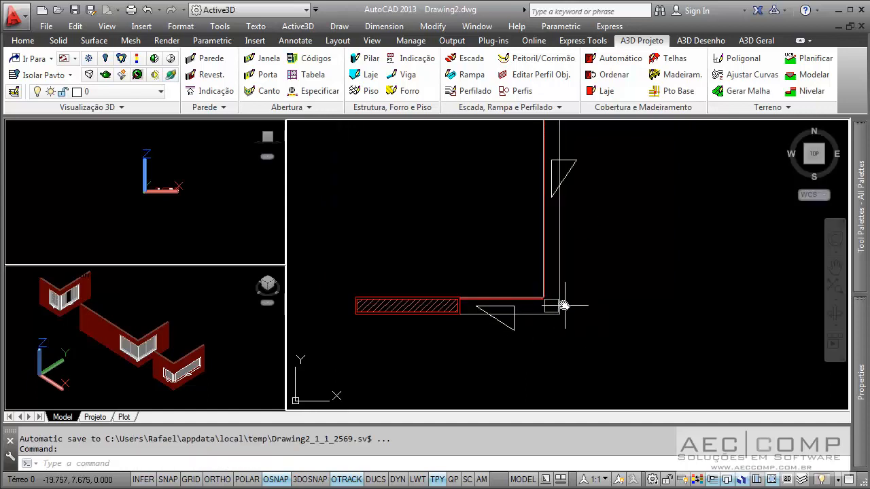
pyautogui.click(190, 385)
pyautogui.scroll(8, 180, 385)
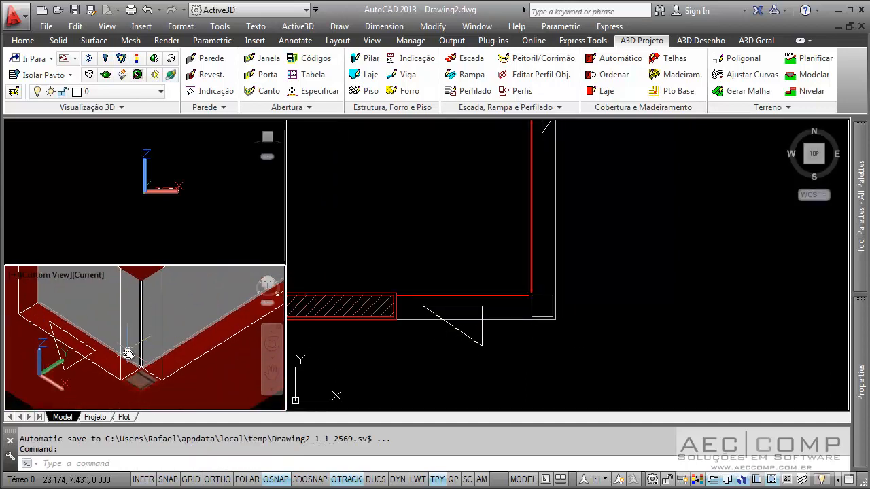
pyautogui.scroll(-3, 128, 353)
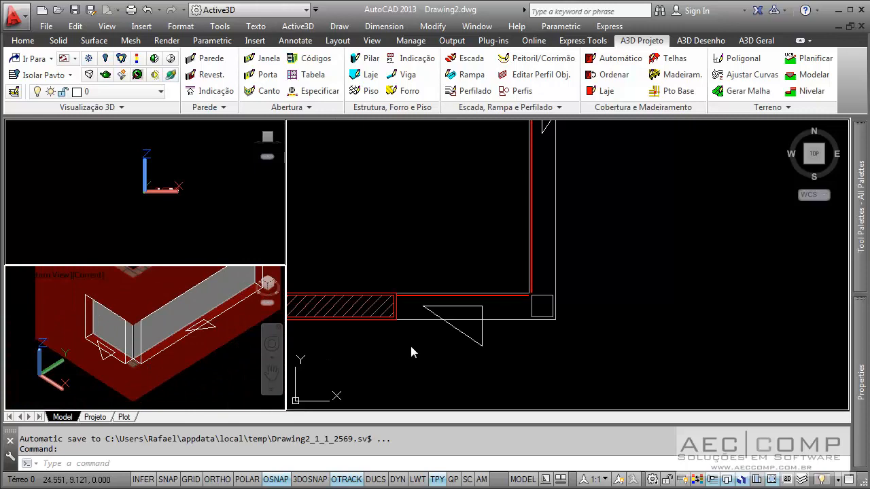
pyautogui.click(480, 347)
pyautogui.click(478, 344)
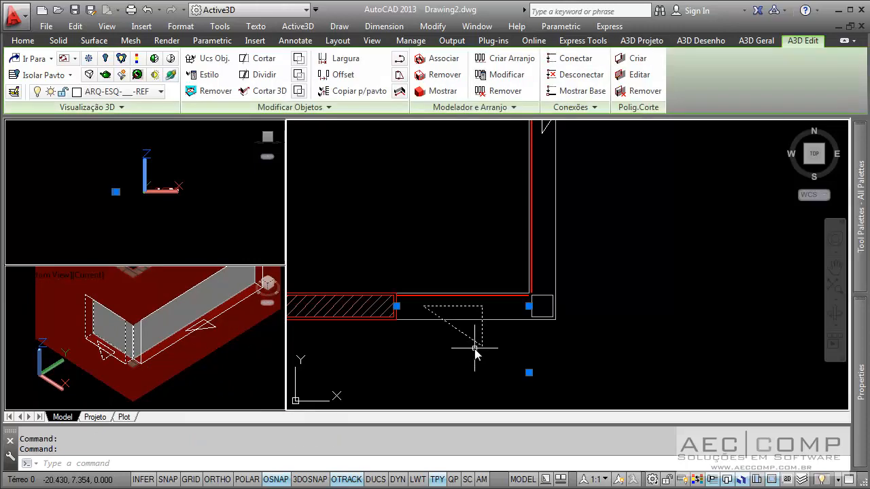
pyautogui.scroll(-2, 559, 289)
pyautogui.click(555, 174)
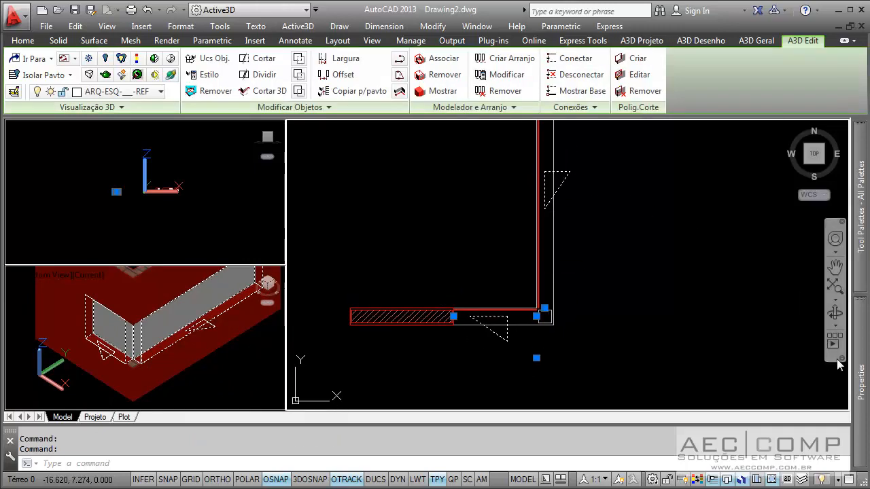
pyautogui.moveTo(859, 367)
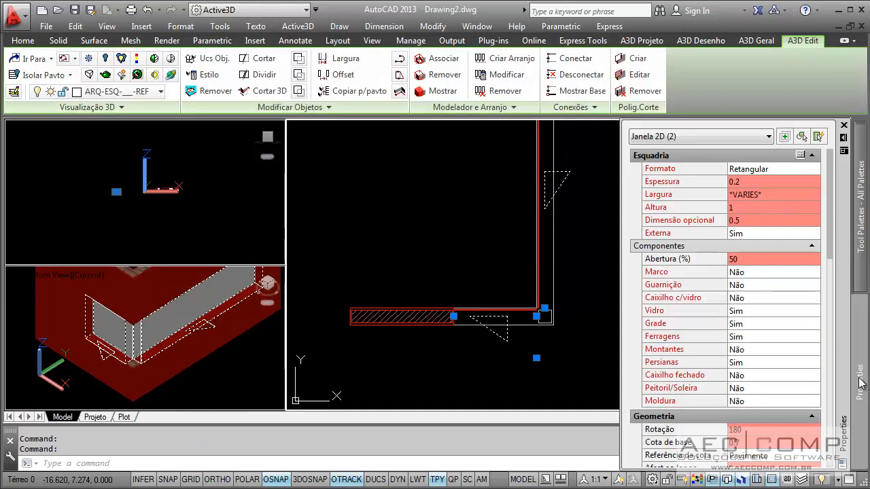
pyautogui.click(753, 272)
pyautogui.click(753, 271)
pyautogui.click(750, 298)
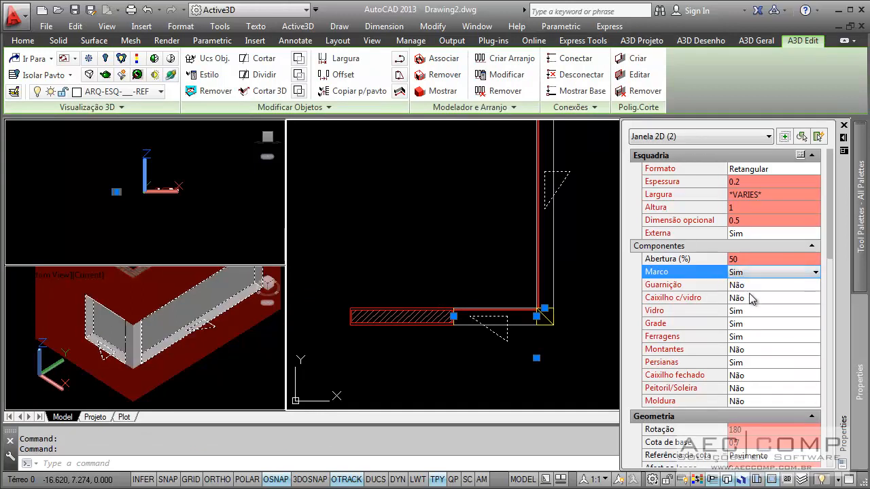
# Try the Guarnição component on the third L's two windows and set it back to Não
pyautogui.click(754, 286)
pyautogui.click(753, 287)
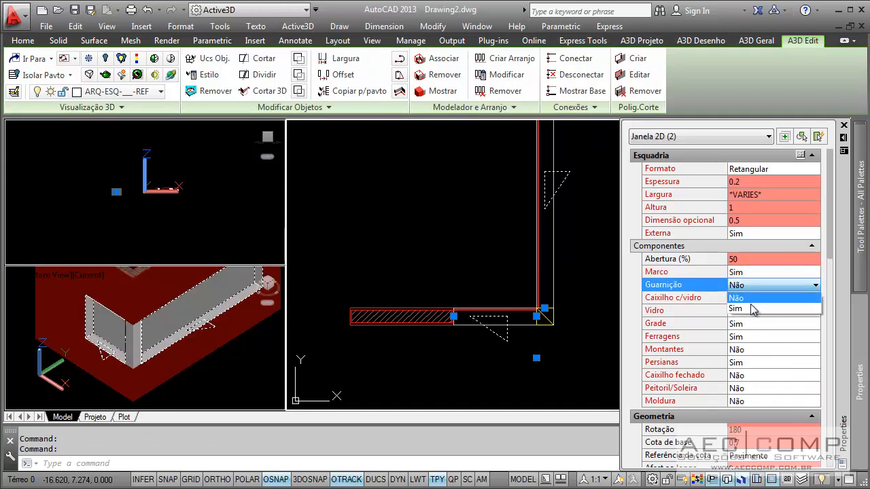
pyautogui.click(753, 310)
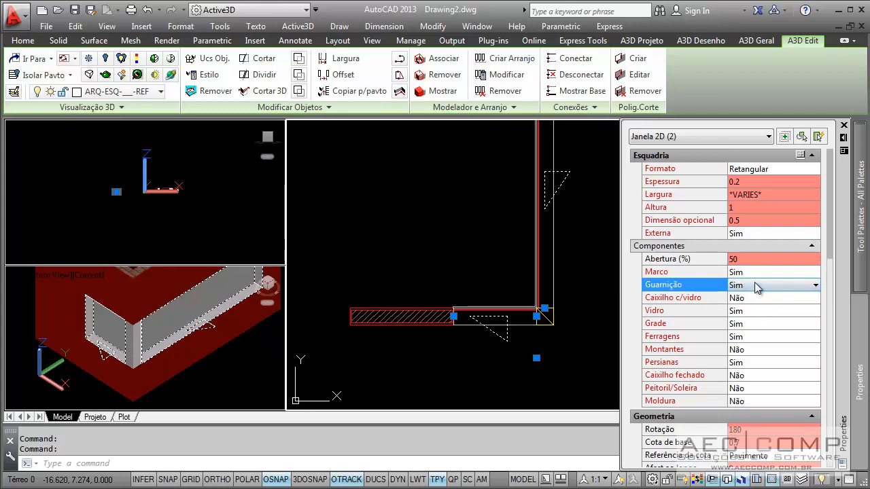
pyautogui.click(757, 286)
pyautogui.click(753, 298)
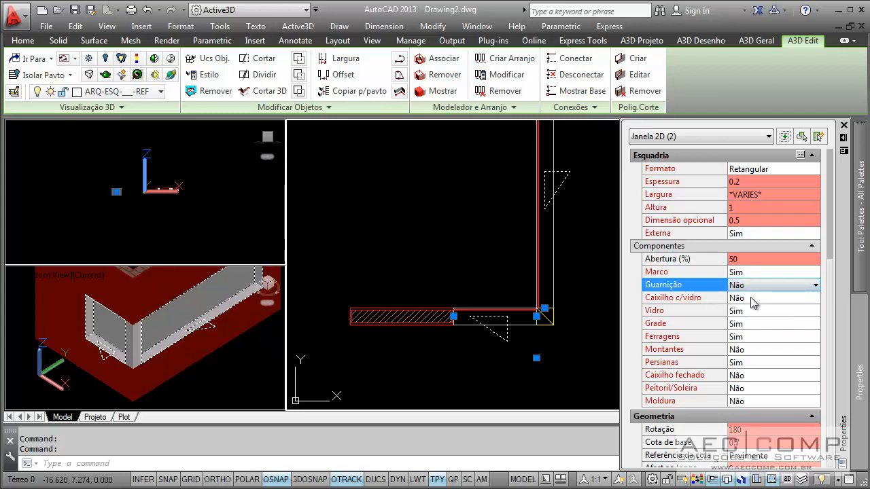
# Set Caixilho c/vidro and Montantes to Sim for the third L's two windows
pyautogui.click(753, 299)
pyautogui.click(753, 299)
pyautogui.click(743, 324)
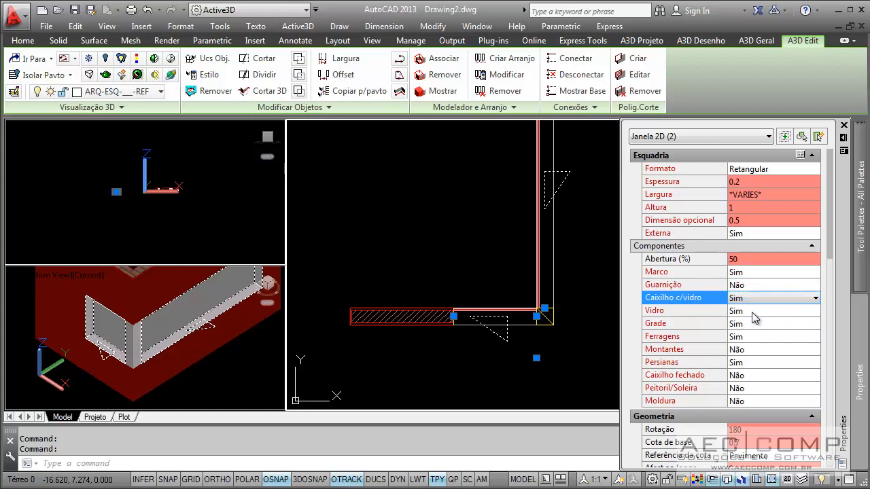
pyautogui.click(751, 351)
pyautogui.click(751, 350)
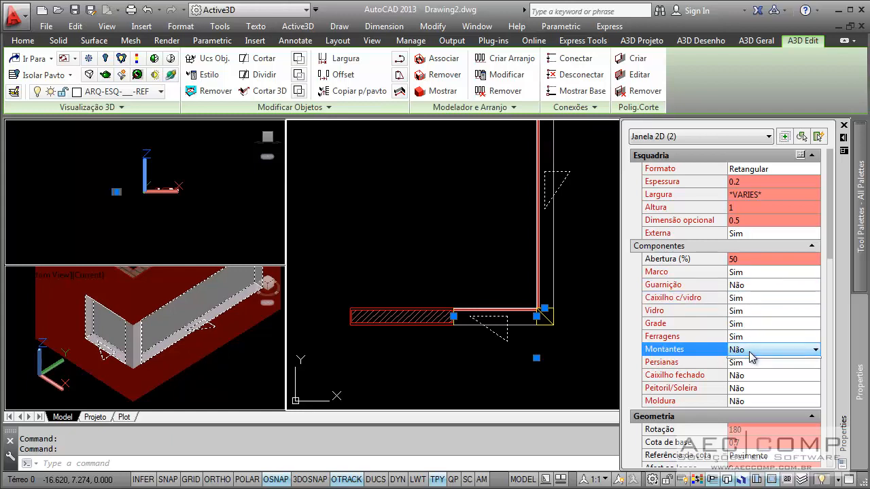
pyautogui.click(747, 375)
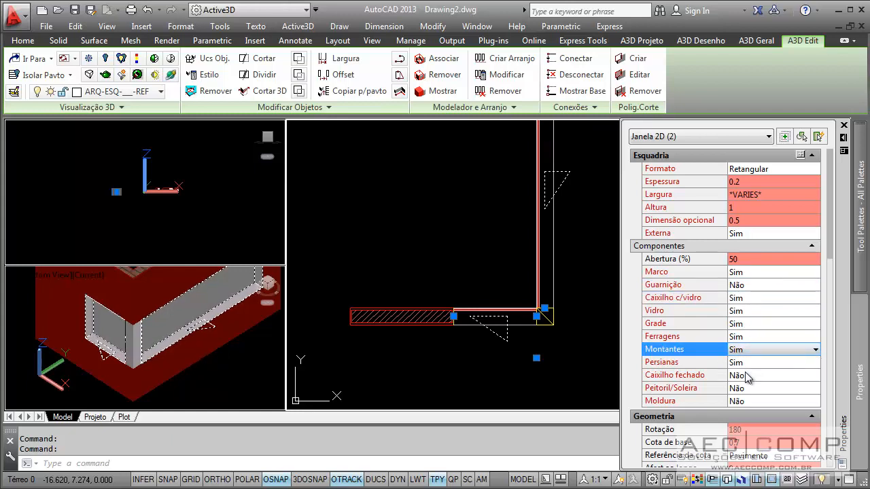
# Set Caixilho fechado and Peitoril/Soleira to Sim for the third L's two windows
pyautogui.click(747, 377)
pyautogui.click(749, 377)
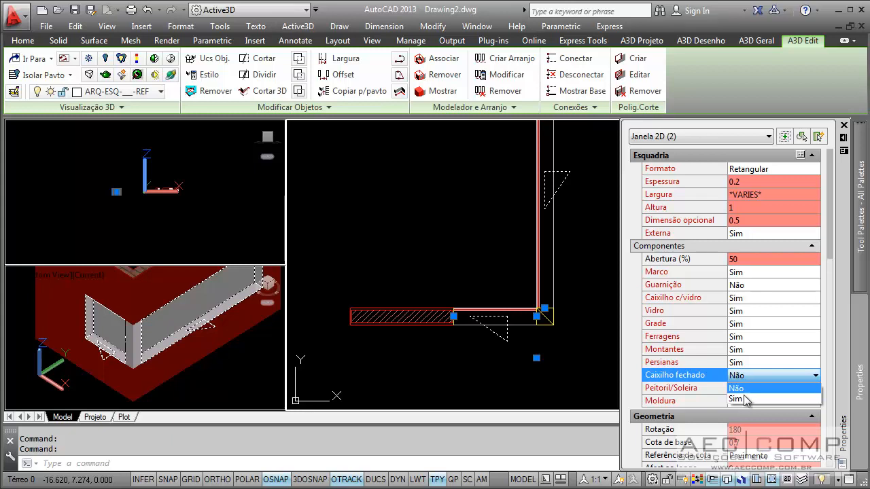
pyautogui.click(745, 401)
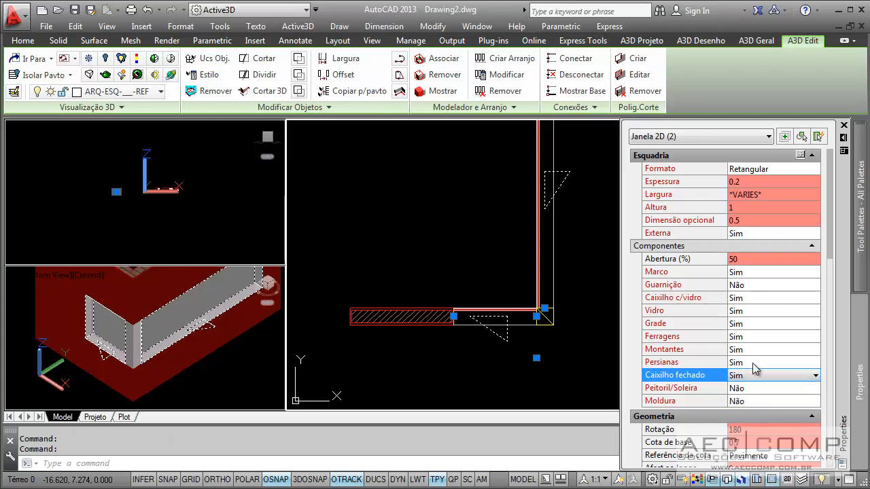
pyautogui.click(746, 388)
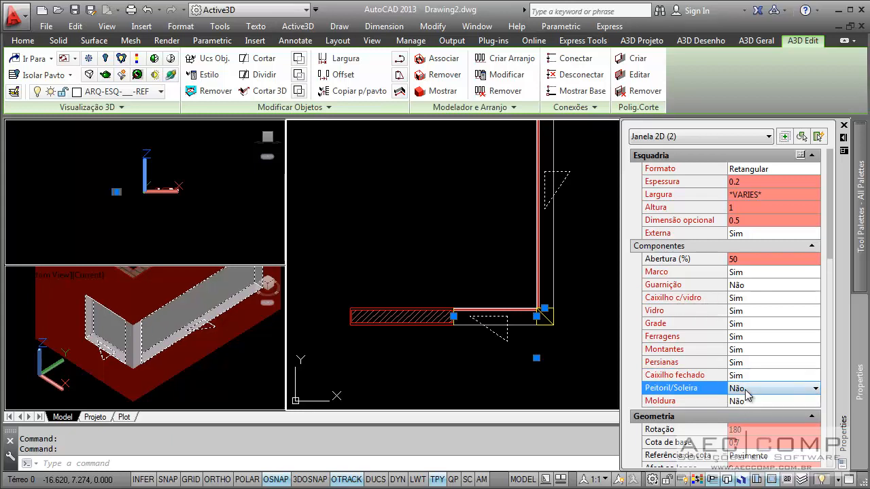
pyautogui.click(747, 388)
pyautogui.click(746, 415)
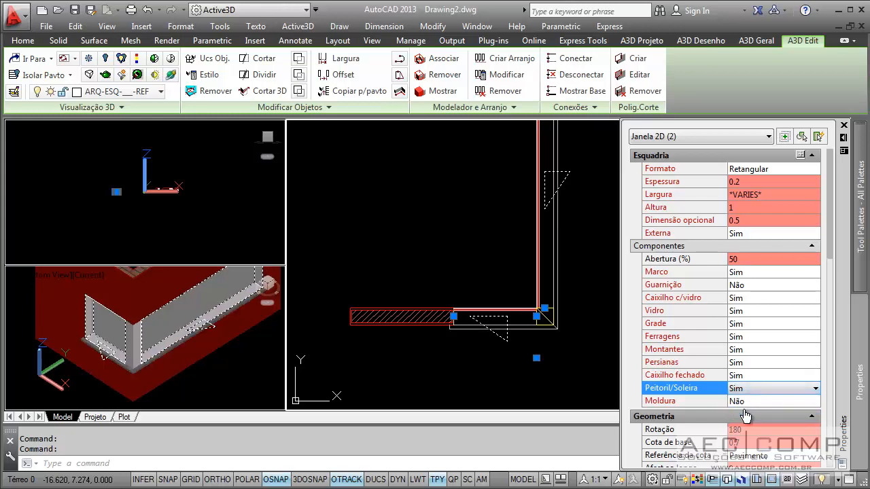
pyautogui.press('Escape')
pyautogui.press('Escape')
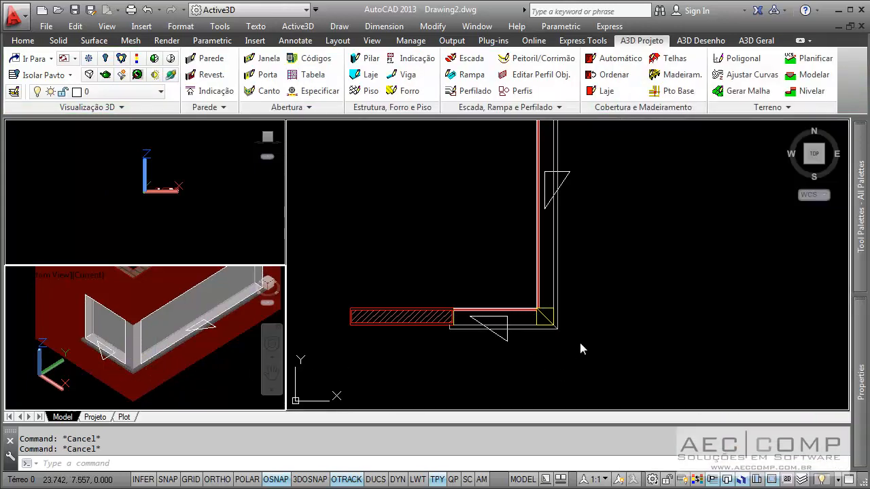
# Try an Espessura of 0.05 on the third L's two corner windows
pyautogui.scroll(3, 536, 331)
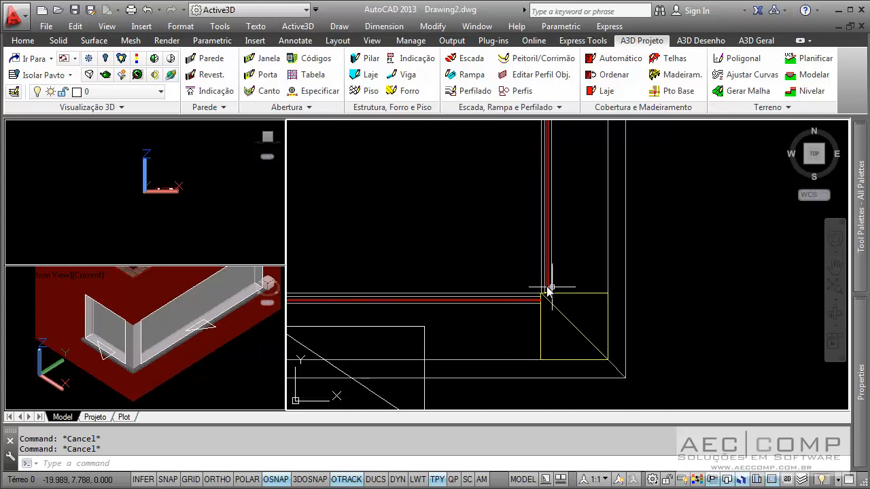
pyautogui.scroll(-3, 553, 313)
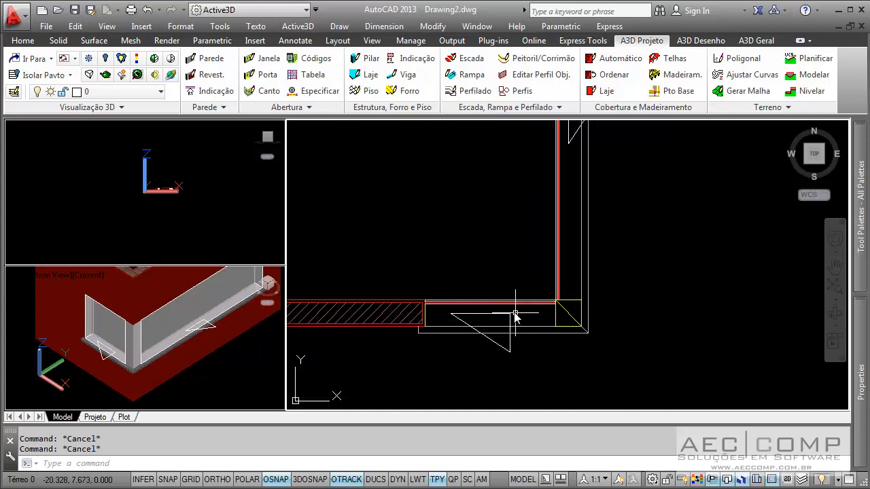
pyautogui.click(501, 346)
pyautogui.scroll(-2, 571, 257)
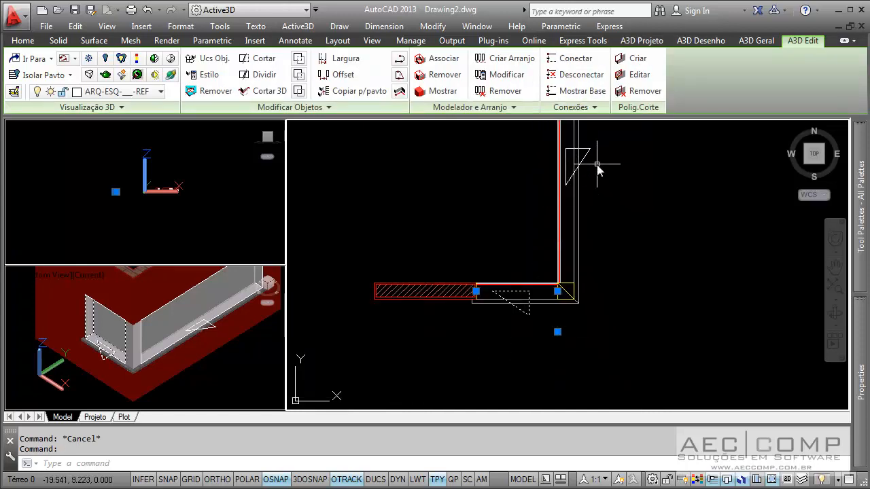
pyautogui.moveTo(866, 386)
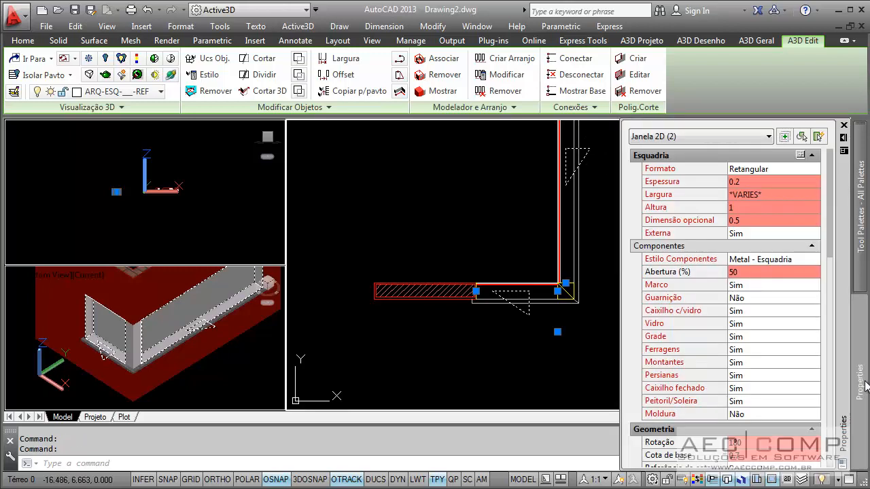
pyautogui.click(751, 182)
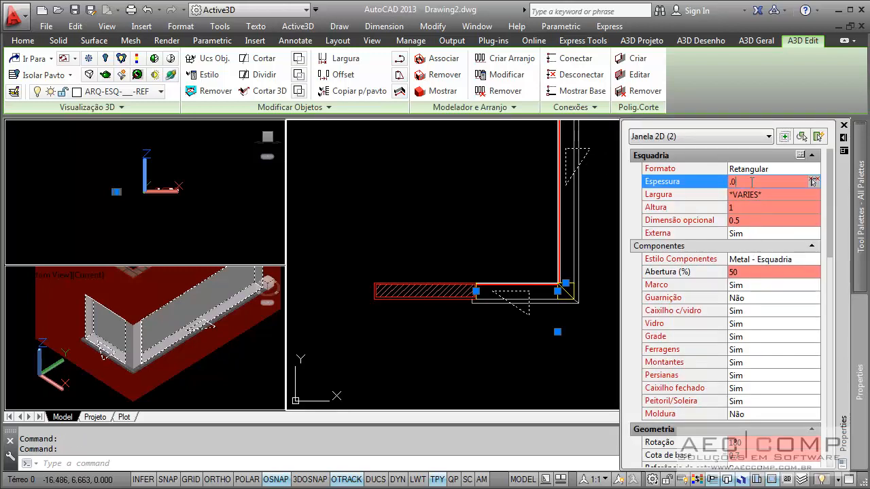
pyautogui.write('.05')
pyautogui.press('Tab')
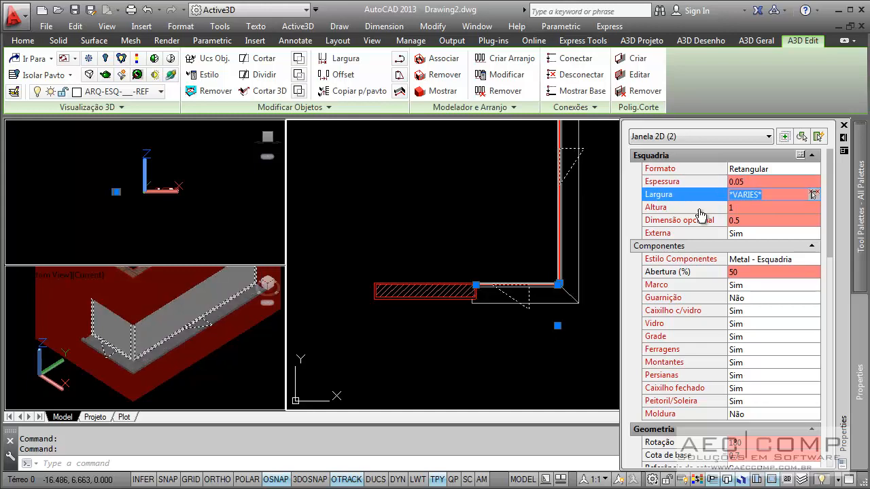
pyautogui.press('Escape')
pyautogui.press('Escape')
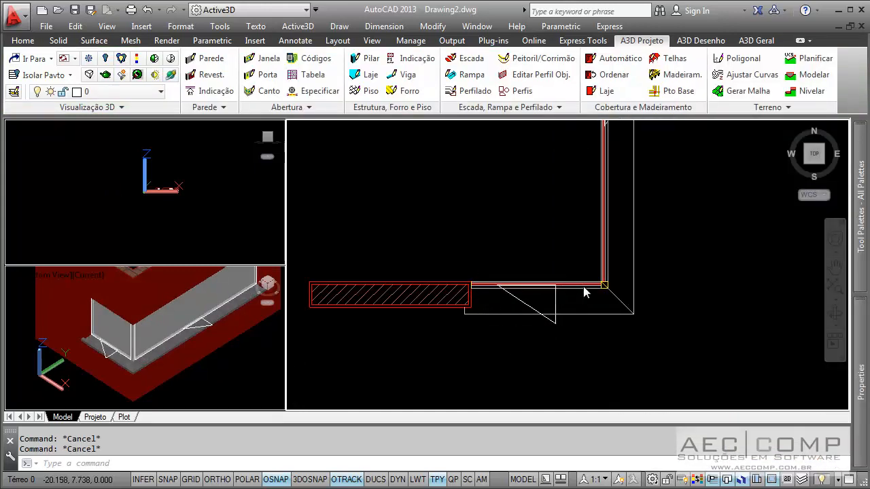
# Examine in plan the third L's window corner and the sill's end at the upper wall segment
pyautogui.scroll(2, 585, 293)
pyautogui.scroll(-3, 601, 288)
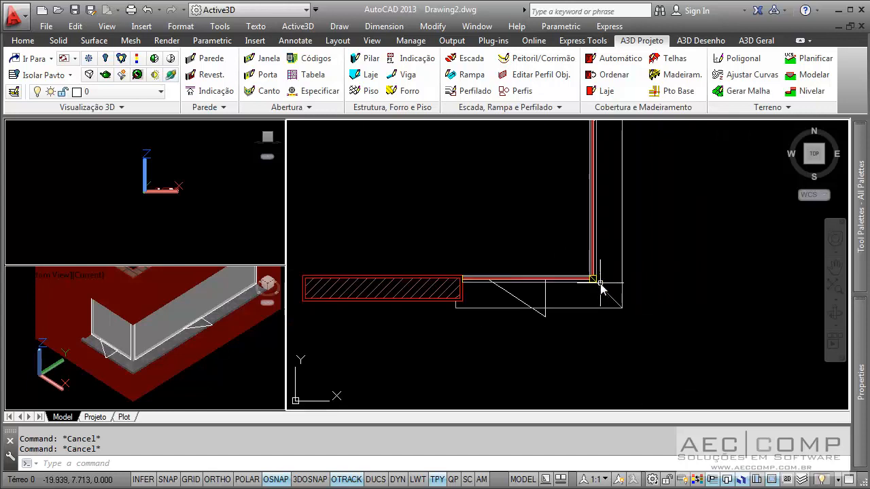
pyautogui.scroll(-2, 617, 299)
pyautogui.moveTo(615, 303); pyautogui.dragTo(598, 363, button='middle')
pyautogui.moveTo(609, 239); pyautogui.dragTo(611, 368, button='middle')
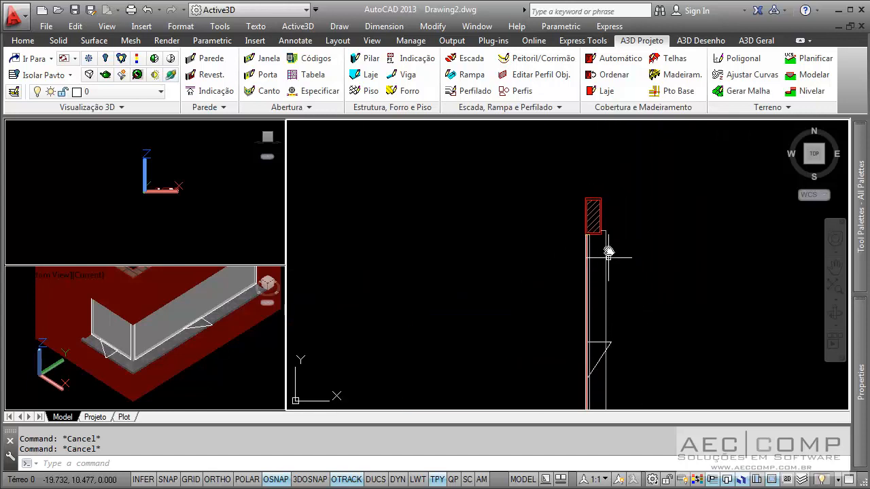
pyautogui.scroll(2, 607, 252)
pyautogui.scroll(-2, 579, 233)
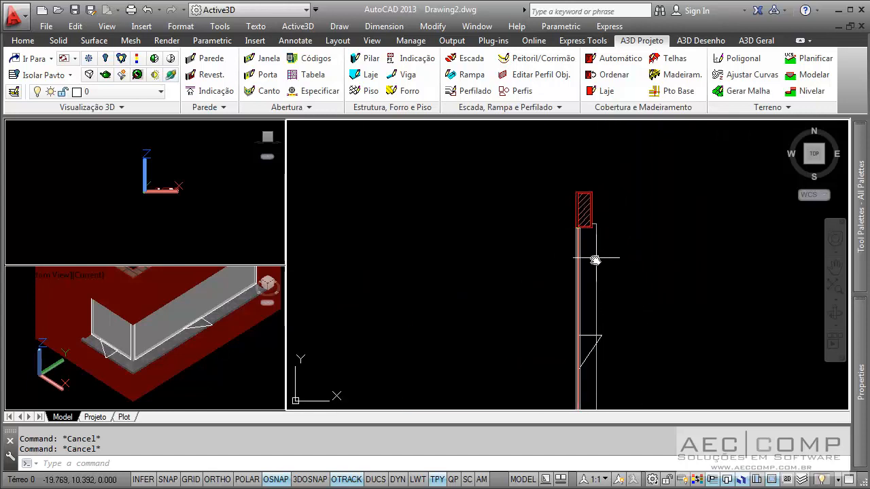
pyautogui.moveTo(613, 306); pyautogui.dragTo(589, 198, button='middle')
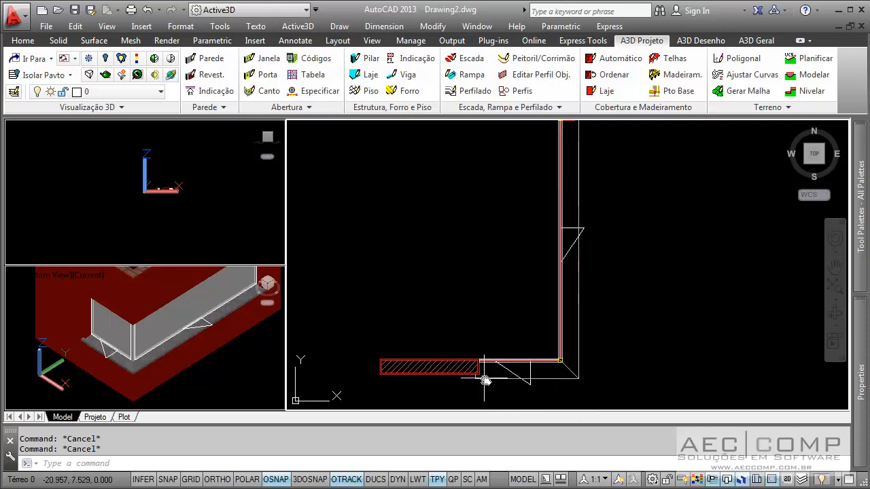
# Set the Espessura of the third L's two windows to 0.1 and check the corner in 3D
pyautogui.scroll(2, 485, 381)
pyautogui.click(527, 367)
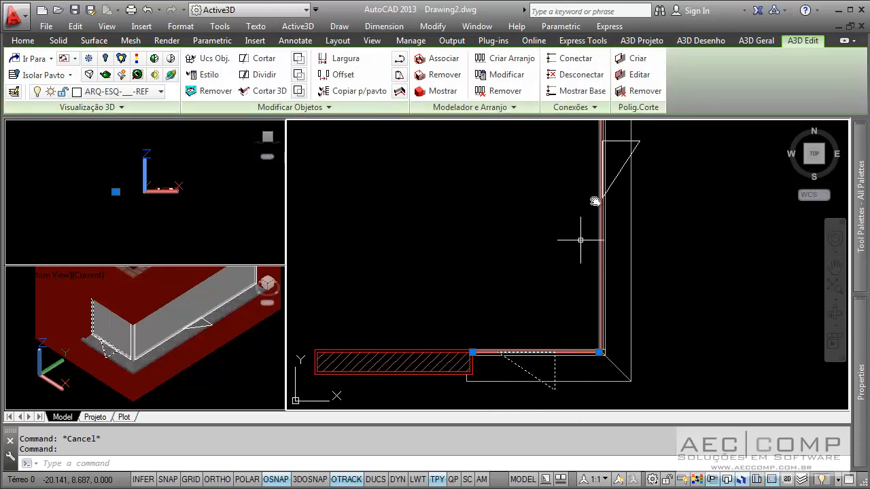
pyautogui.click(621, 169)
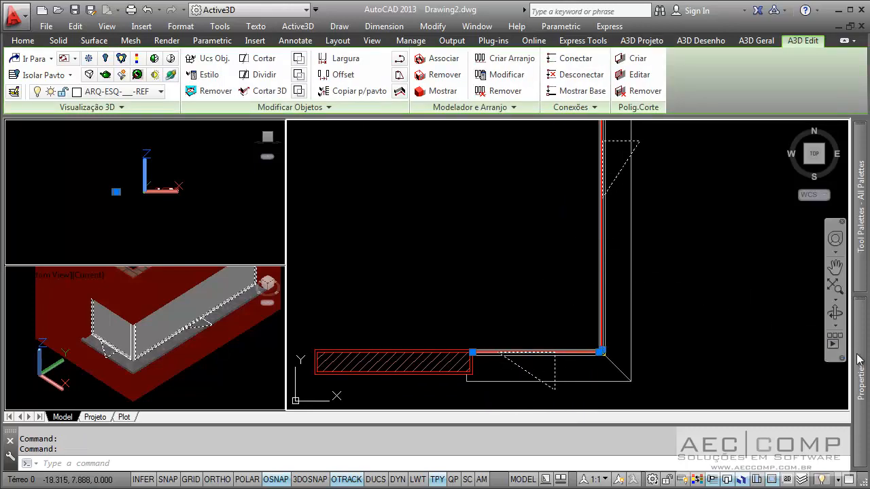
pyautogui.moveTo(860, 364)
pyautogui.click(752, 182)
pyautogui.write('0.1')
pyautogui.press('Tab')
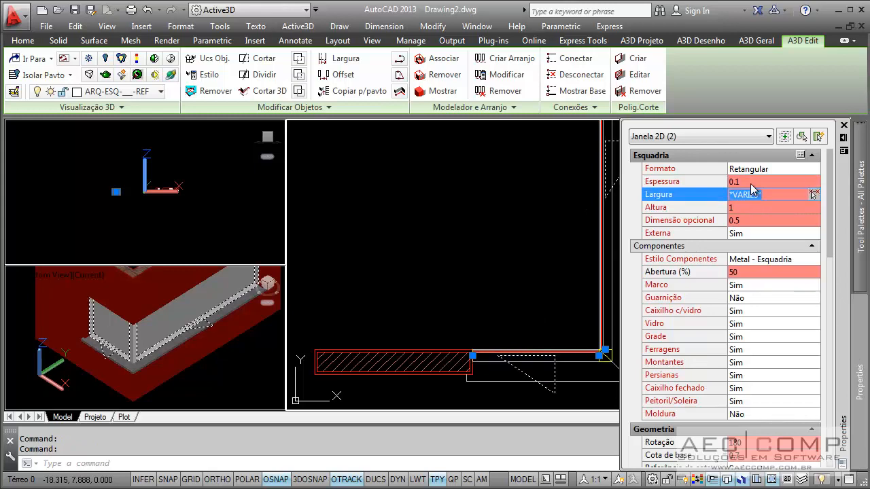
pyautogui.press('Escape')
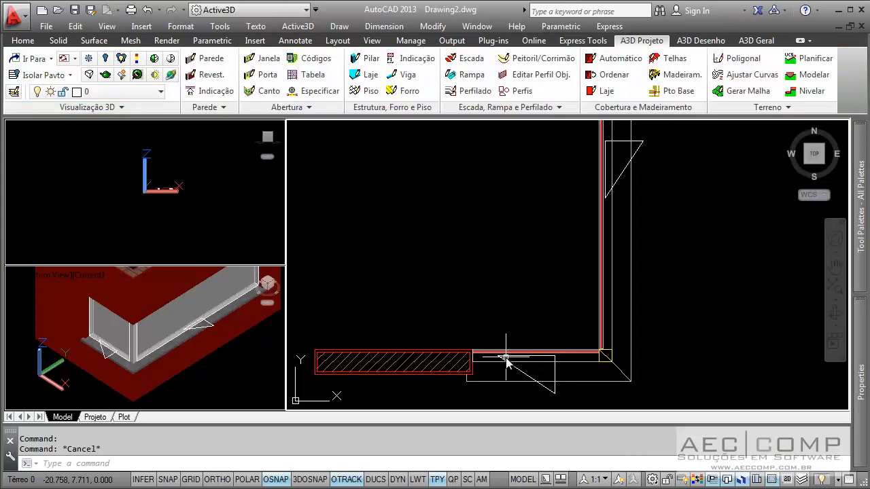
pyautogui.scroll(4, 173, 382)
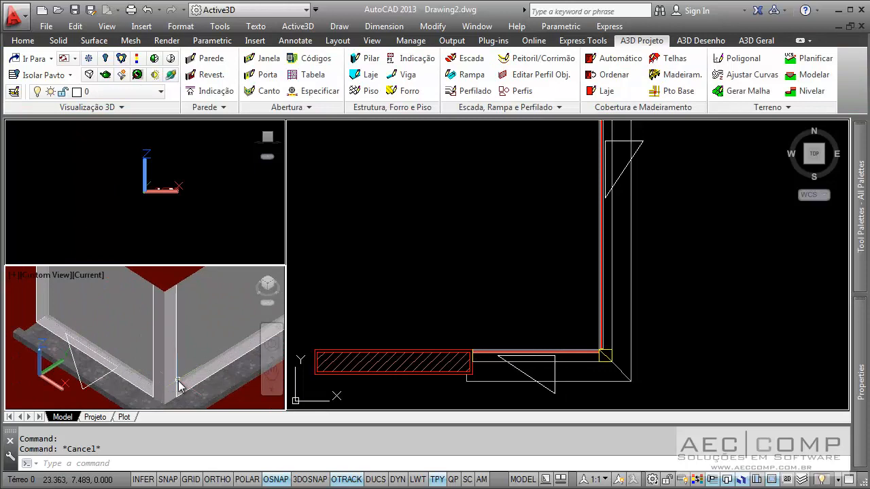
pyautogui.keyDown('shift'); pyautogui.moveTo(178, 382); pyautogui.dragTo(171, 357, button='middle'); pyautogui.keyUp('shift')
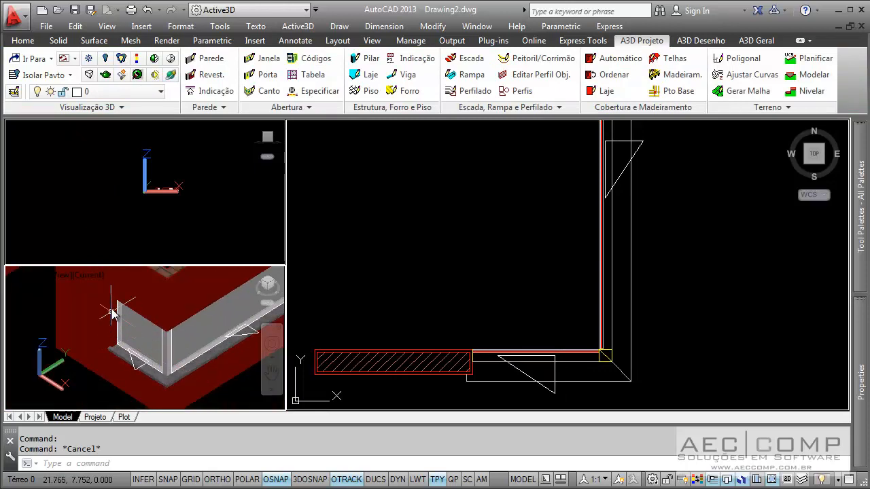
pyautogui.moveTo(127, 320); pyautogui.dragTo(140, 339, button='middle')
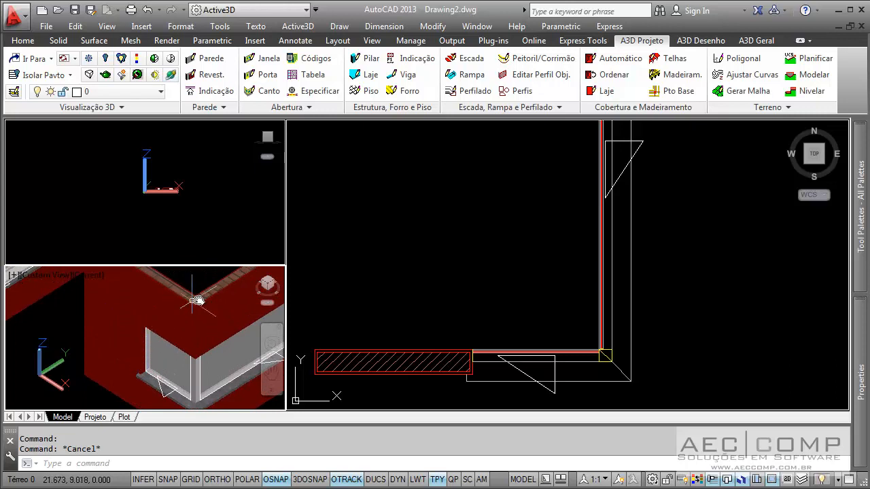
# Try Revest.interno set to Não on the third L's two walls and inspect the window reveal in 3D
pyautogui.click(468, 335)
pyautogui.click(441, 357)
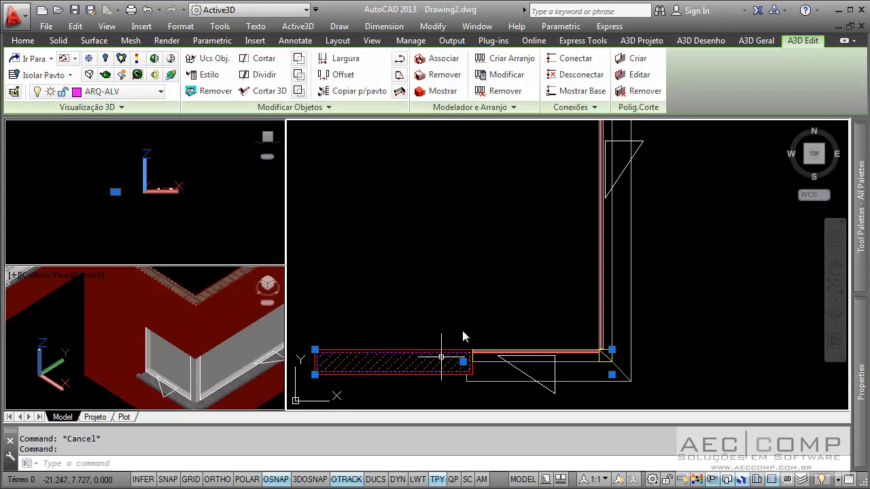
pyautogui.scroll(-4, 476, 301)
pyautogui.scroll(2, 522, 165)
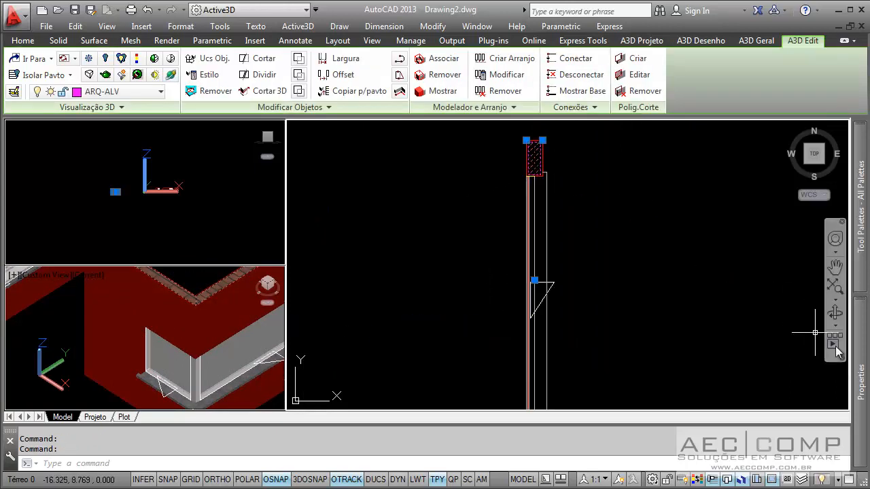
pyautogui.moveTo(864, 371)
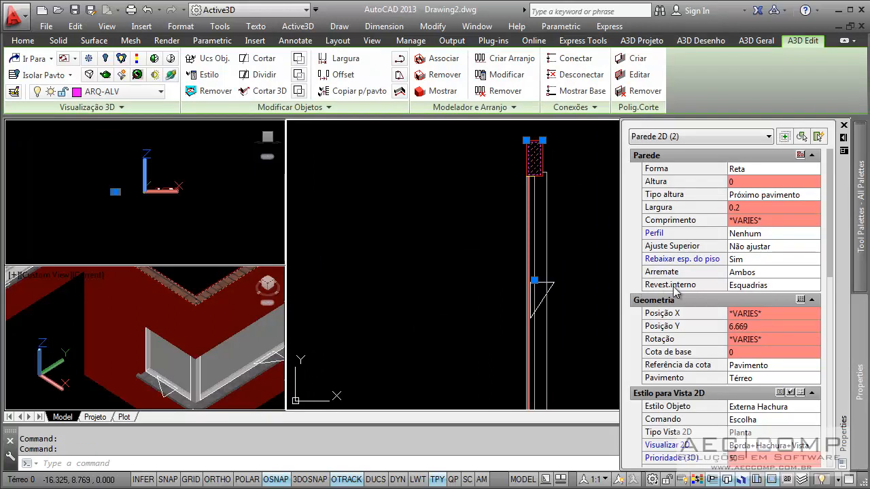
pyautogui.click(759, 285)
pyautogui.click(759, 286)
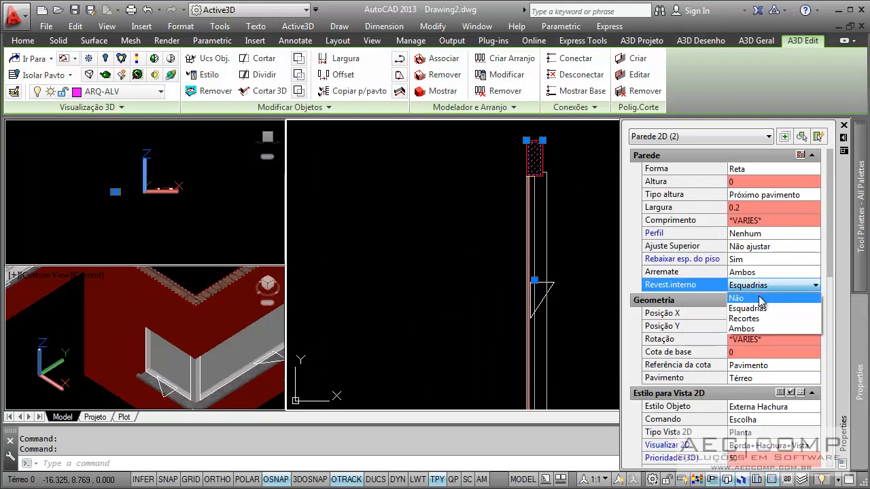
pyautogui.click(761, 300)
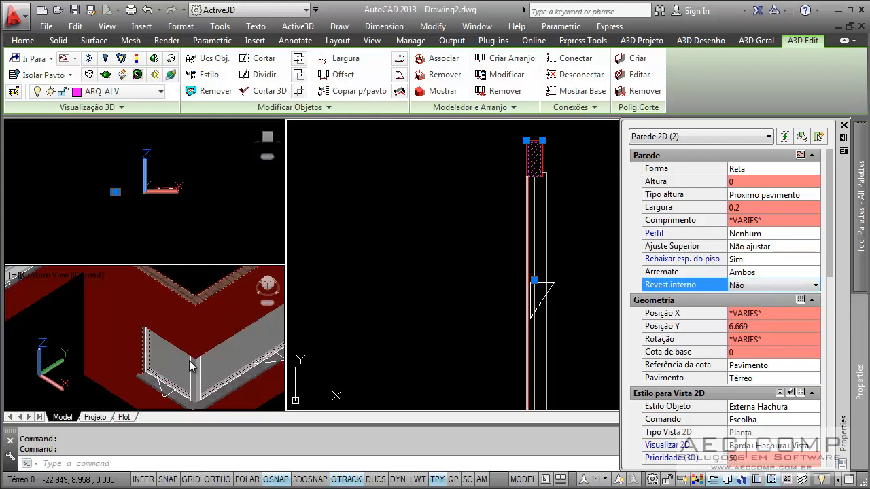
pyautogui.scroll(4, 136, 369)
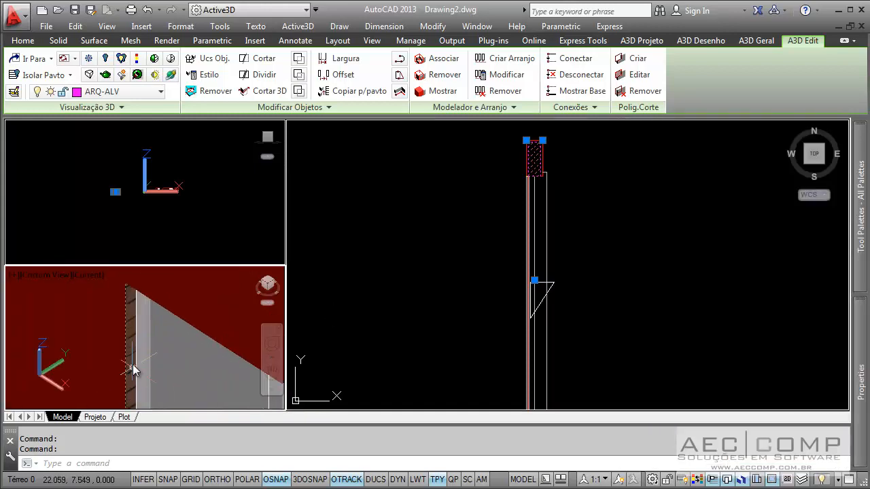
pyautogui.scroll(-4, 132, 349)
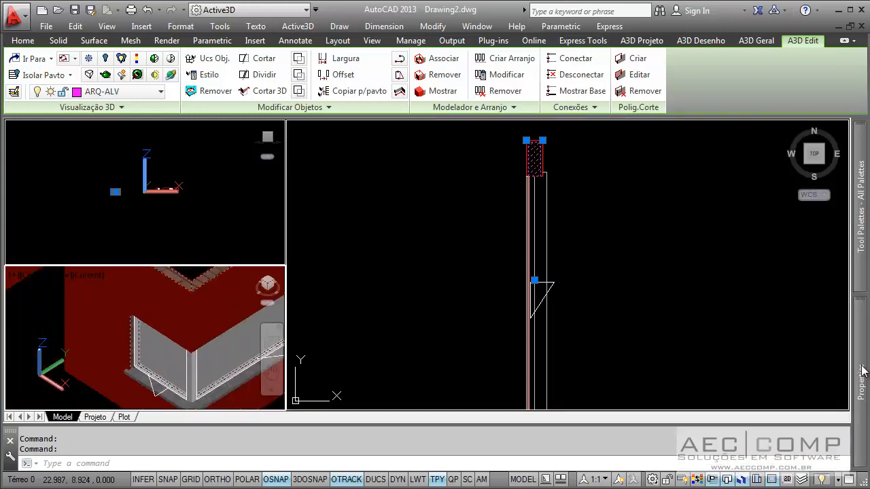
# Set Revest.interno of the third L's two walls back to Esquadrias
pyautogui.moveTo(862, 370)
pyautogui.click(774, 285)
pyautogui.click(764, 309)
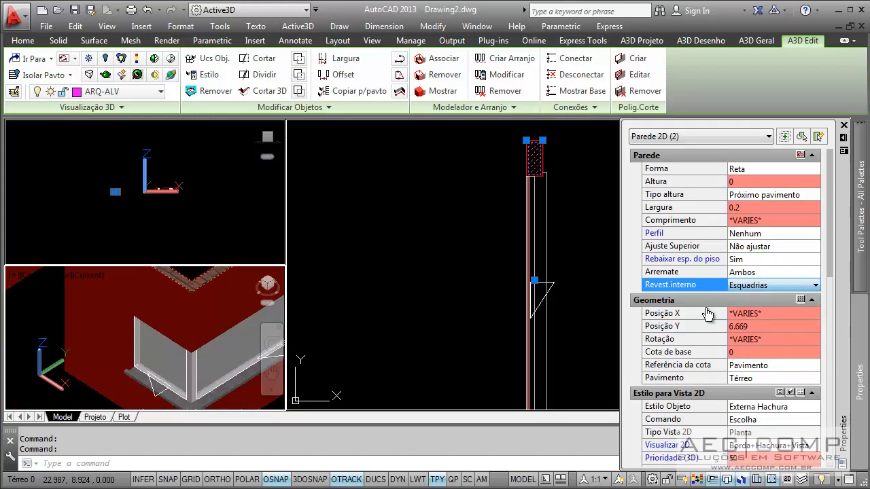
pyautogui.press('Escape')
# Review the corner windows of the three L-shaped walls in 3D, examining the first L up close
pyautogui.scroll(-3, 116, 352)
pyautogui.scroll(-2, 117, 357)
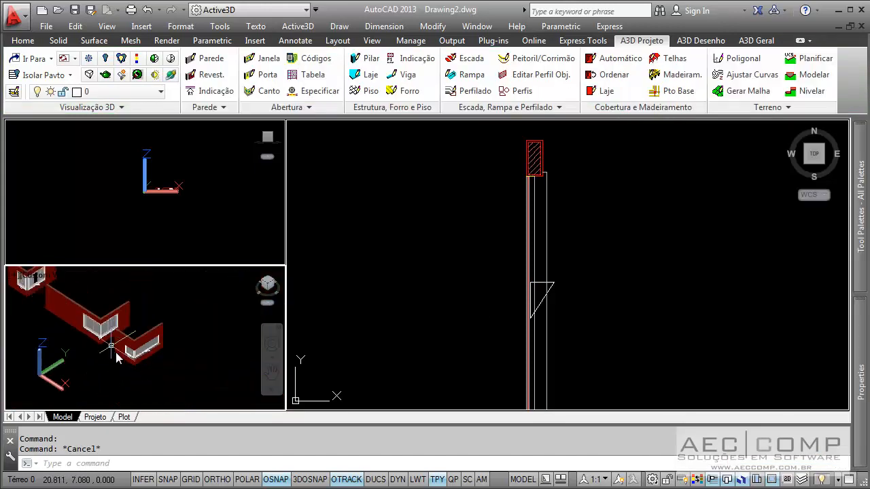
pyautogui.moveTo(117, 358); pyautogui.dragTo(175, 392, button='middle')
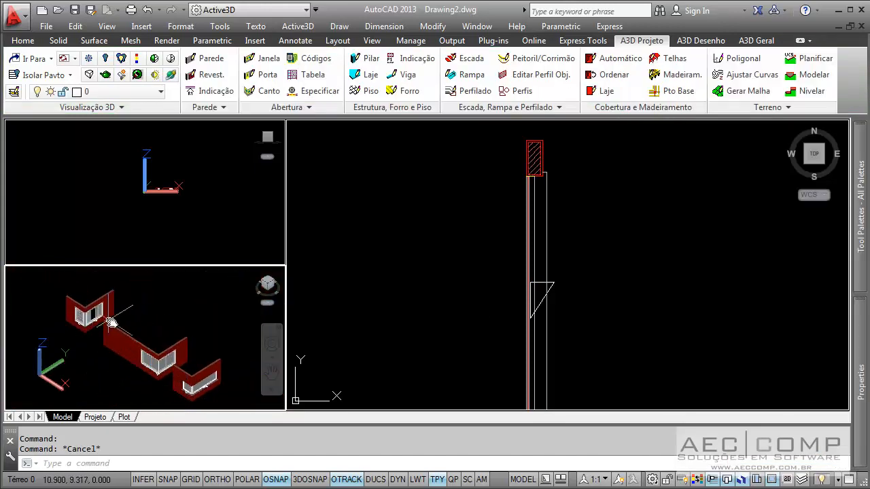
pyautogui.scroll(6, 102, 320)
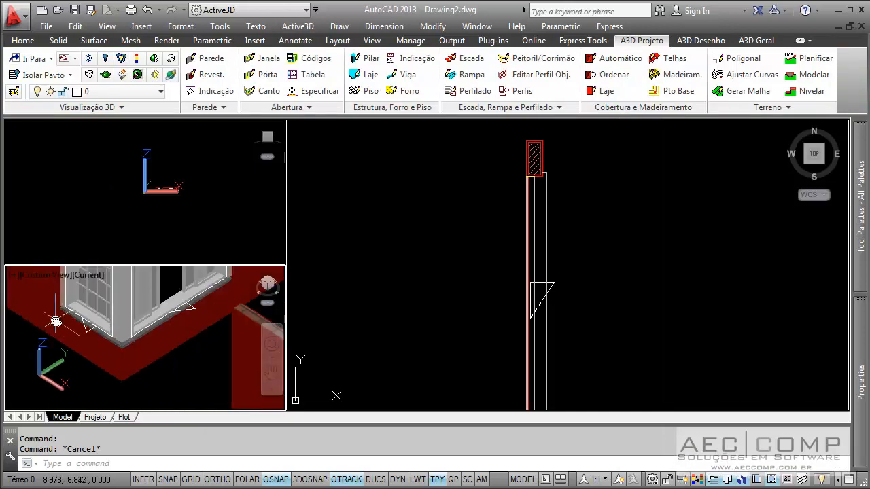
pyautogui.scroll(-4, 55, 321)
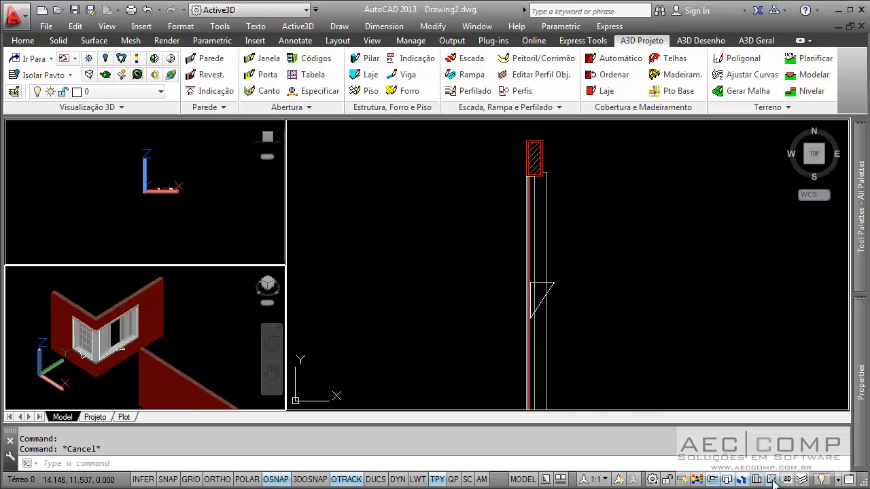
# Set the TrueColor of the Reboco component around the first L's gridded window to White
pyautogui.press('Escape')
pyautogui.scroll(5, 107, 333)
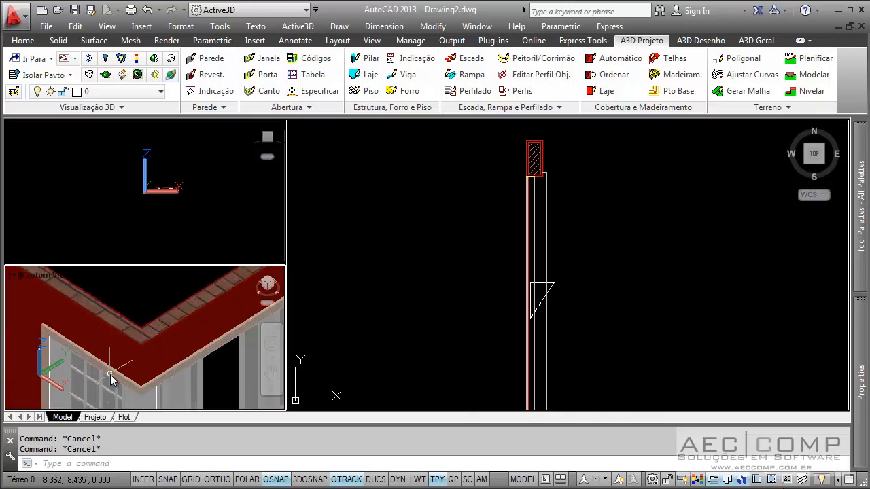
pyautogui.click(112, 380)
pyautogui.moveTo(862, 384)
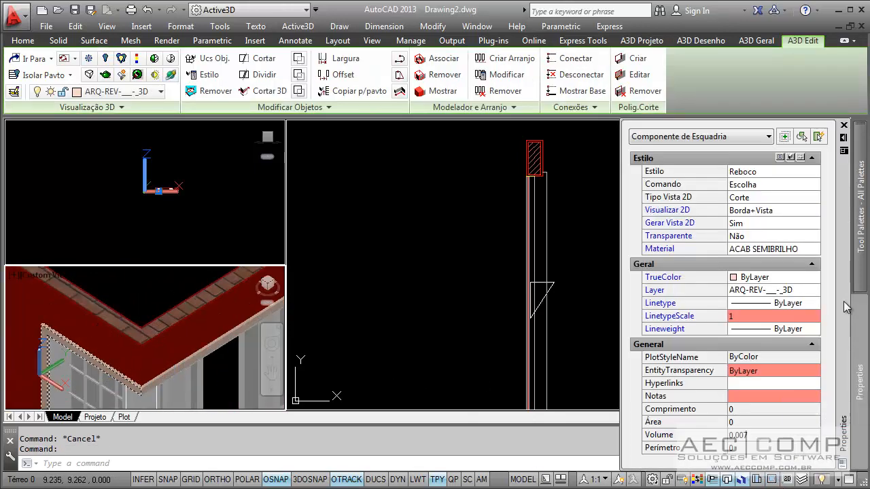
pyautogui.click(813, 277)
pyautogui.click(815, 277)
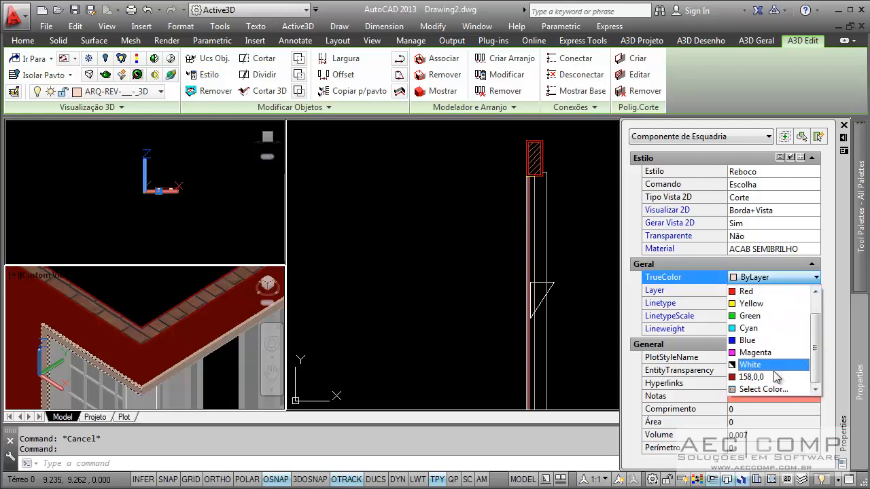
pyautogui.click(766, 365)
pyautogui.press('Escape')
# Review the second and third L's corner windows in 3D, view all three L-shaped walls together, and make the large plan viewport active
pyautogui.moveTo(165, 288); pyautogui.dragTo(63, 329, button='middle')
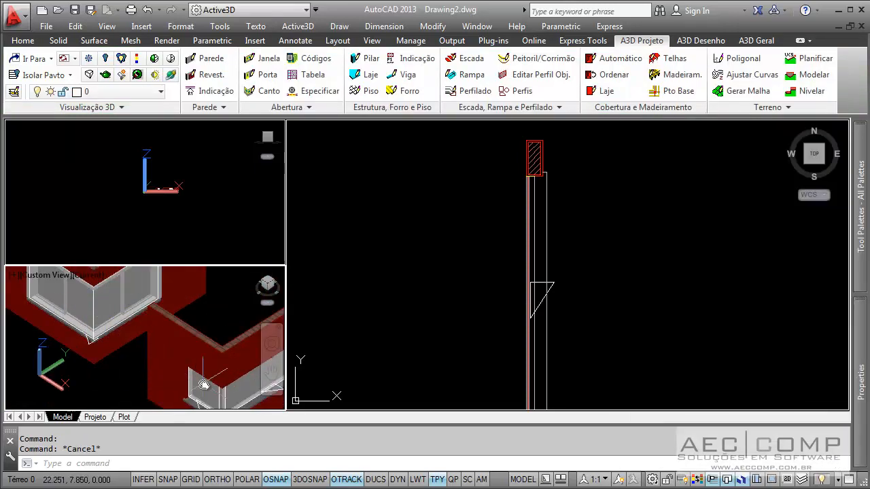
pyautogui.moveTo(204, 385); pyautogui.dragTo(151, 343, button='middle')
pyautogui.scroll(-2, 210, 382)
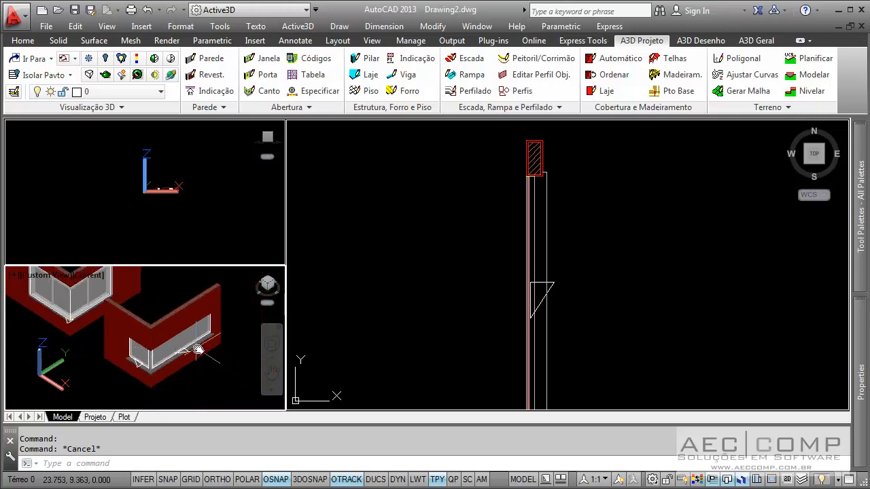
pyautogui.scroll(3, 176, 358)
pyautogui.scroll(-4, 160, 332)
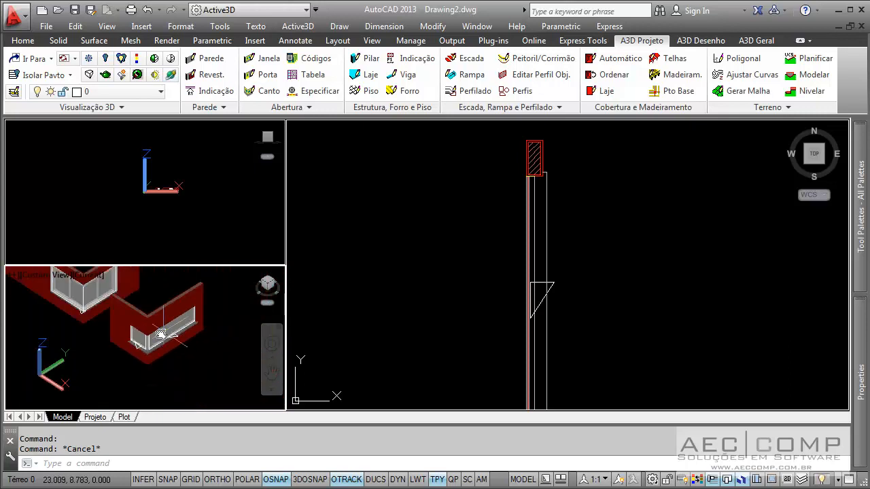
pyautogui.moveTo(143, 321); pyautogui.dragTo(187, 348, button='middle')
pyautogui.scroll(-3, 145, 331)
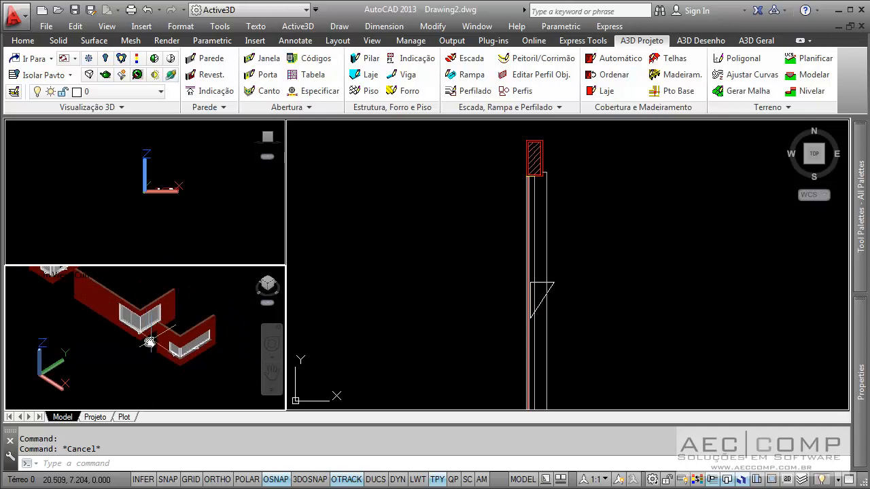
pyautogui.keyDown('shift'); pyautogui.moveTo(129, 343); pyautogui.dragTo(173, 347, button='middle'); pyautogui.keyUp('shift')
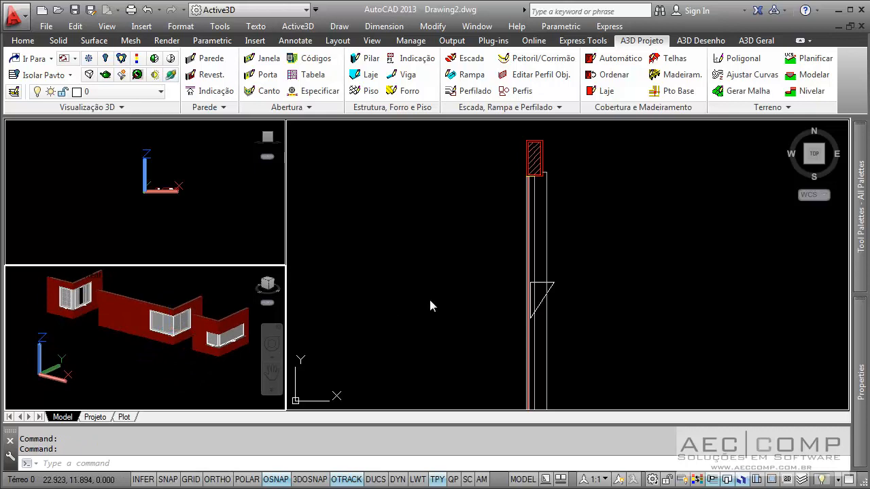
pyautogui.click(456, 279)
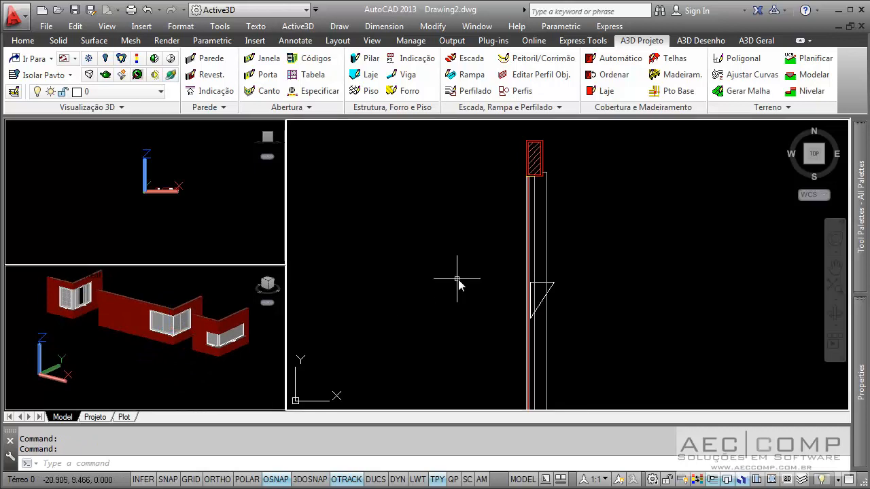